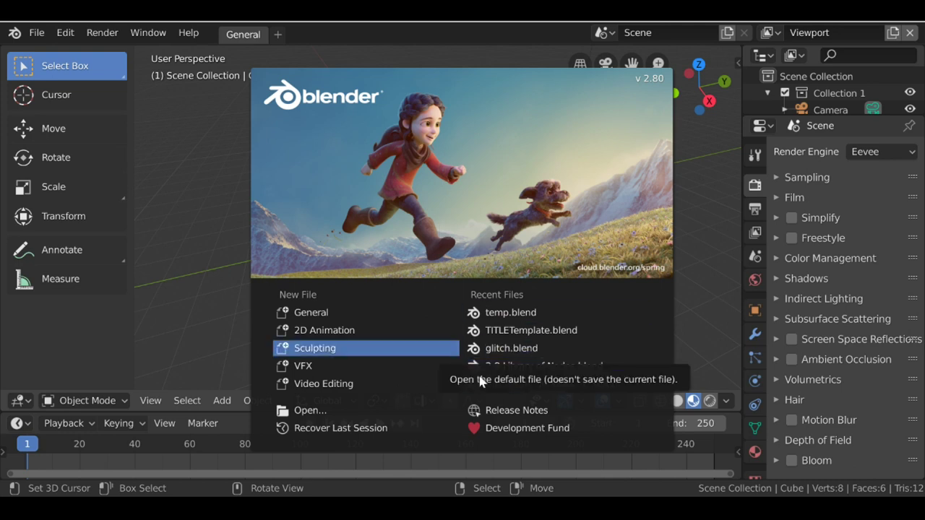
Start a new General file and add a Motion Tracking workspace from the VFX set
{"action": "left_click", "coordinate": [349, 321]}
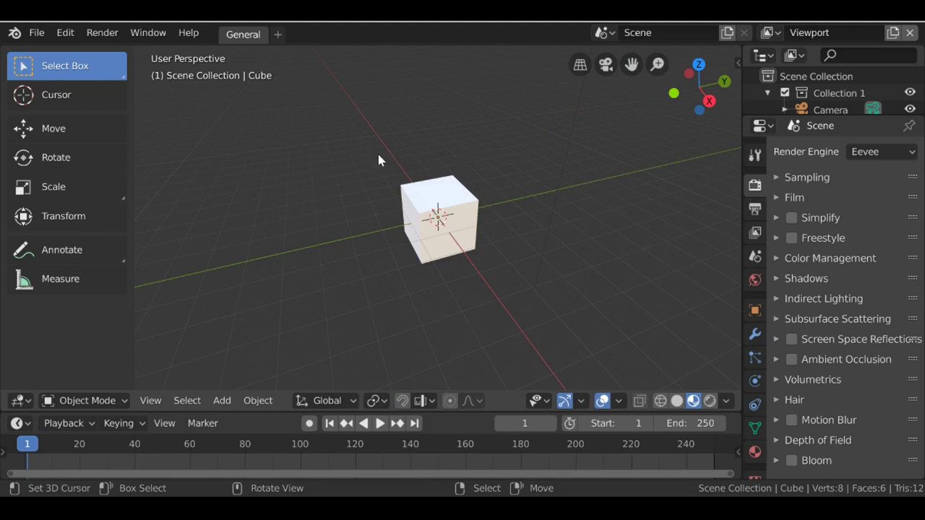
{"action": "left_click", "coordinate": [437, 204]}
{"action": "left_click", "coordinate": [302, 145]}
{"action": "left_click", "coordinate": [278, 34]}
{"action": "mouse_move", "coordinate": [230, 114]}
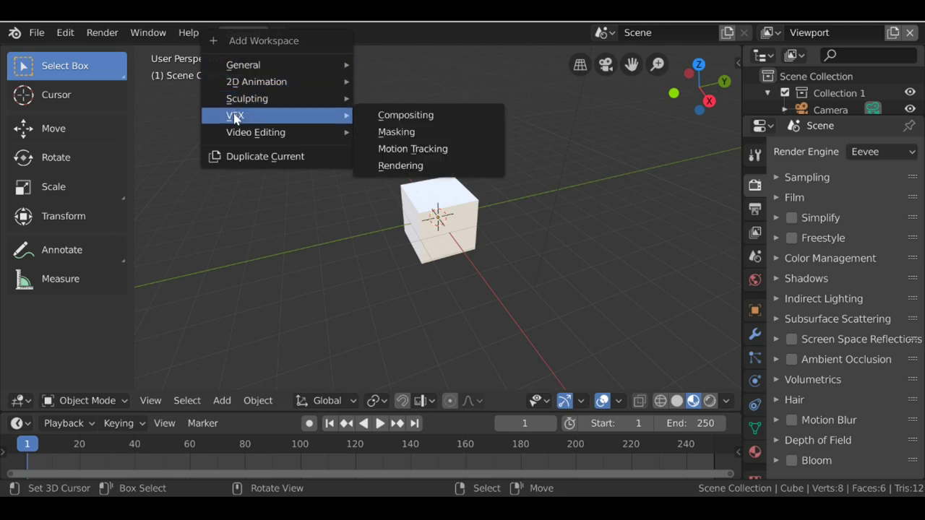
{"action": "left_click", "coordinate": [450, 150]}
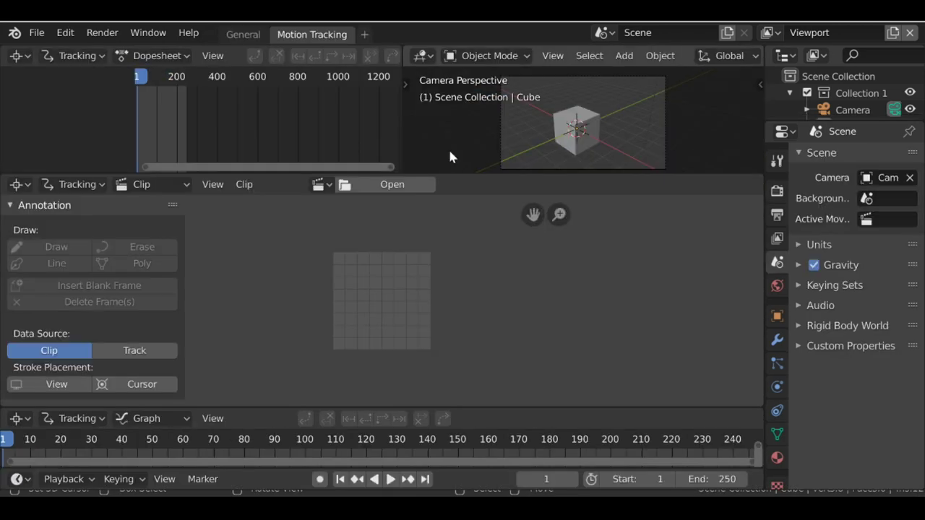
Add a Compositing workspace from the VFX set
{"action": "left_click", "coordinate": [364, 34]}
{"action": "mouse_move", "coordinate": [343, 120]}
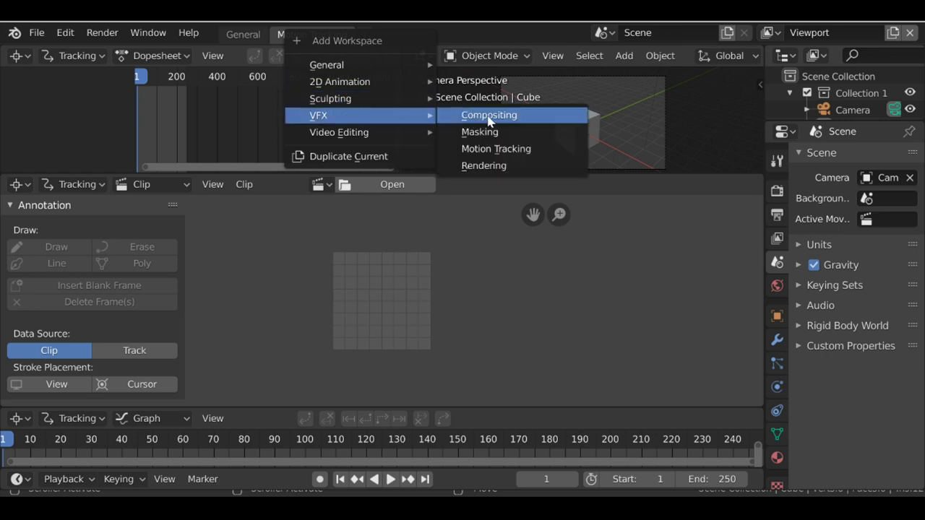
{"action": "left_click", "coordinate": [507, 121]}
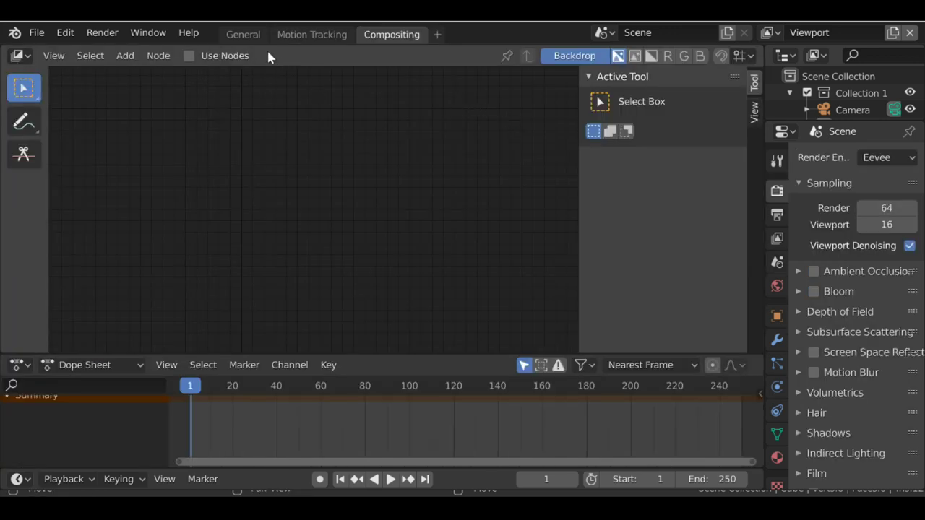
Delete the General workspace and switch to the Motion Tracking workspace
{"action": "right_click", "coordinate": [232, 36]}
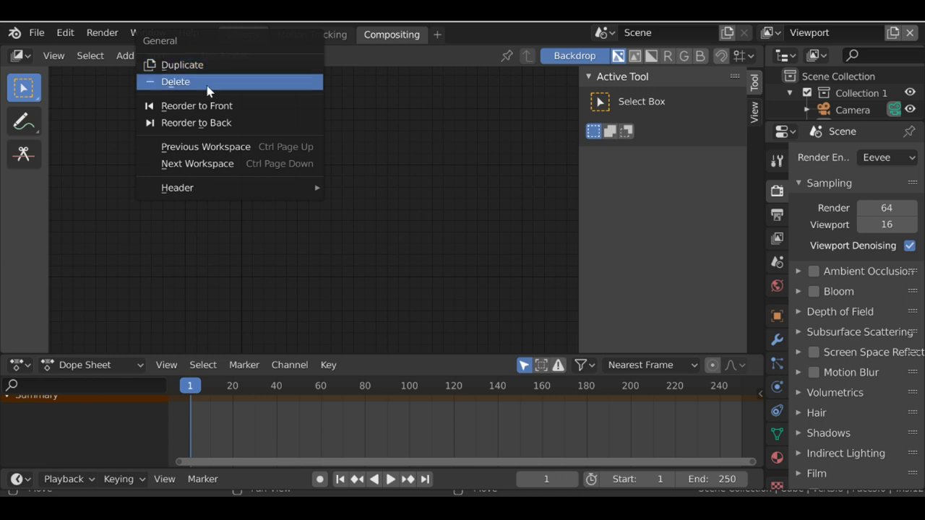
{"action": "left_click", "coordinate": [205, 82]}
{"action": "left_click", "coordinate": [261, 34]}
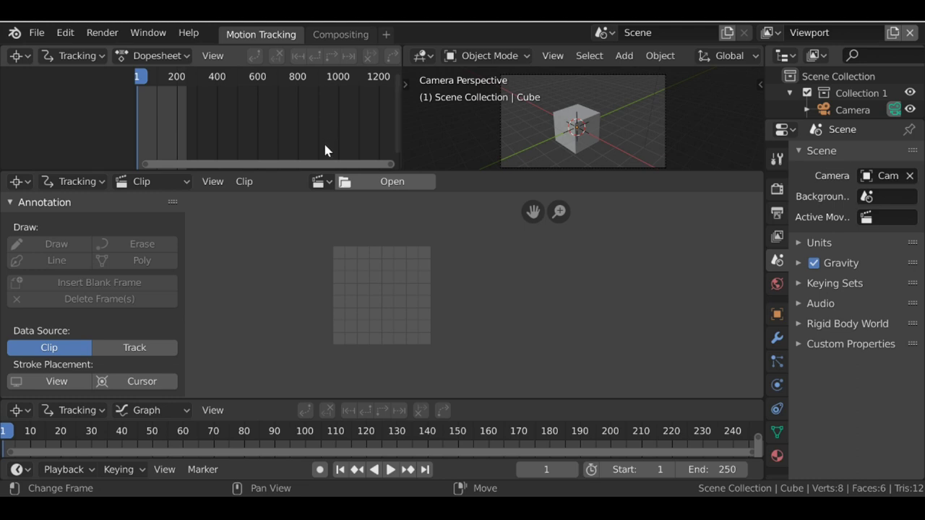
Merge away the Dopesheet and 3D viewport areas so the movie clip area fills their space
{"action": "right_click", "coordinate": [397, 152]}
{"action": "left_click", "coordinate": [389, 142]}
{"action": "left_click", "coordinate": [282, 141]}
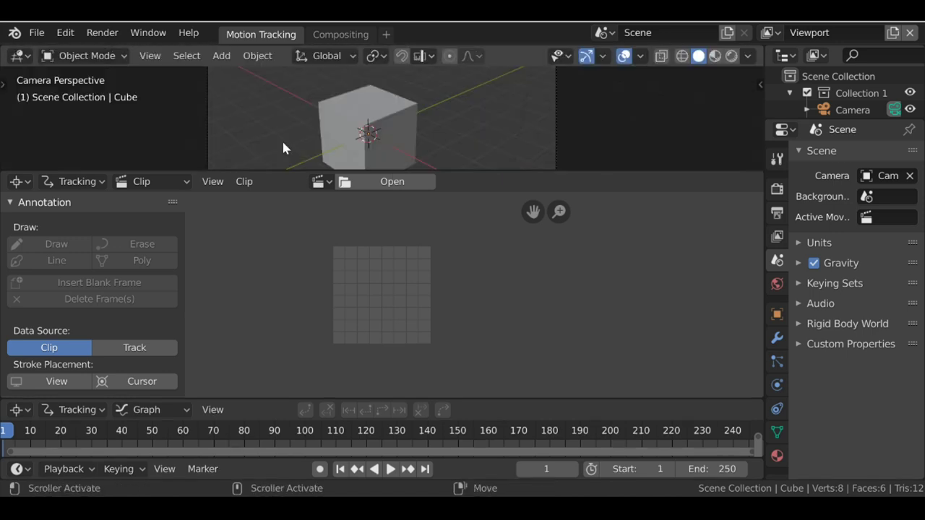
{"action": "right_click", "coordinate": [504, 172]}
{"action": "left_click", "coordinate": [503, 170]}
{"action": "left_click", "coordinate": [322, 147]}
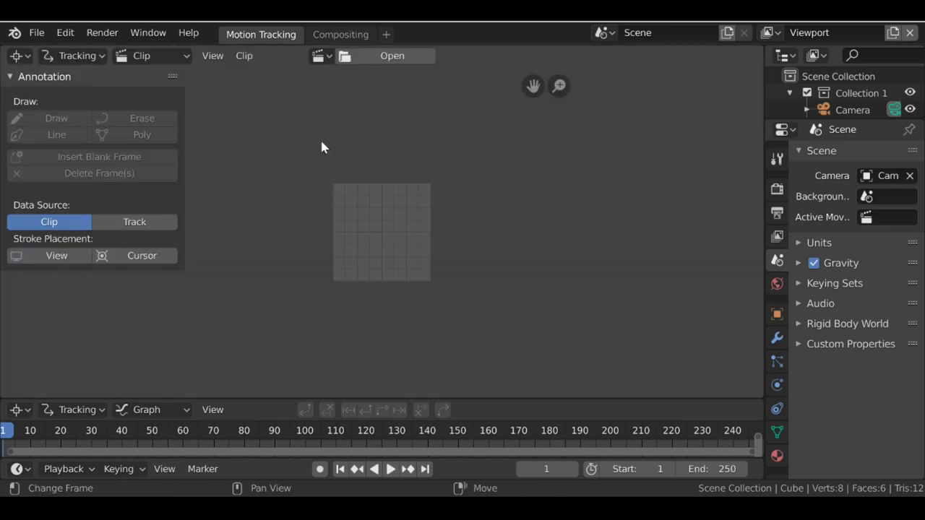
Load the clip 0017-0130.mp4, with the scene frame range matched to it and its frames prefetched
{"action": "left_click", "coordinate": [391, 58]}
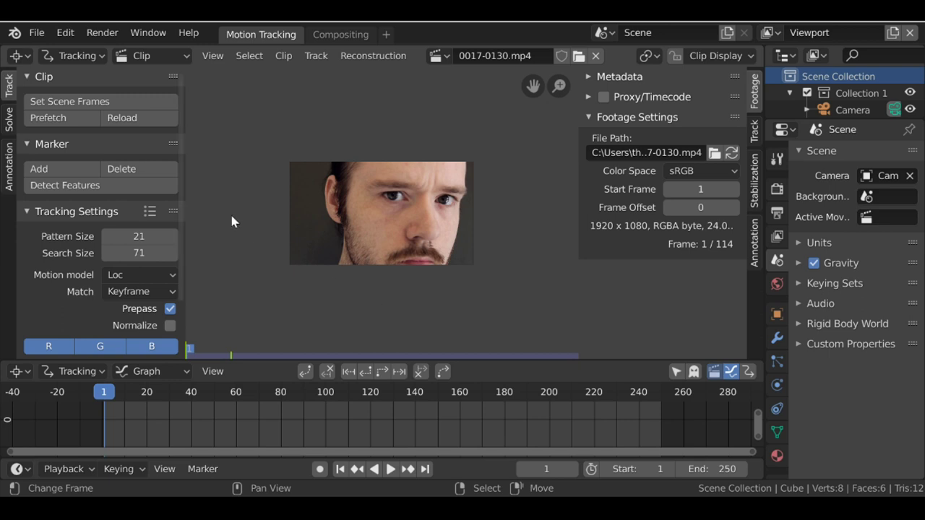
{"action": "left_click", "coordinate": [77, 102]}
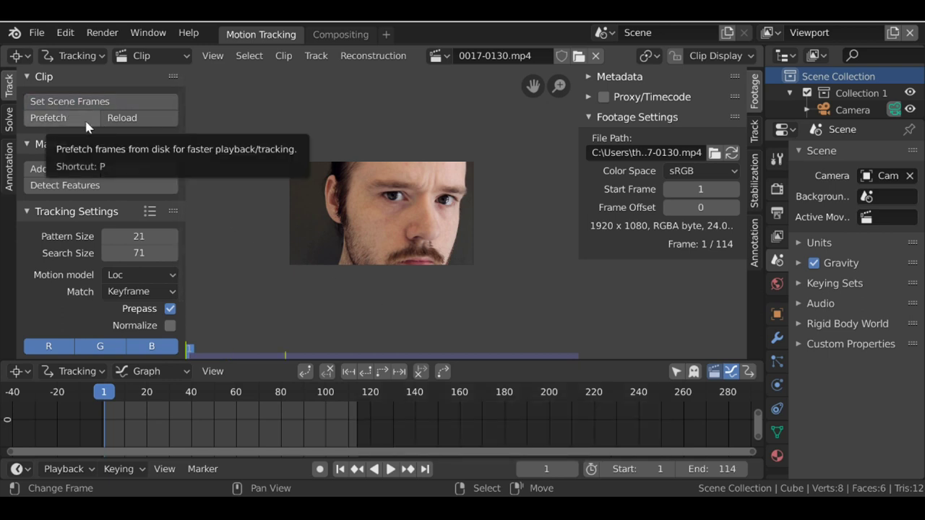
{"action": "left_click", "coordinate": [61, 120]}
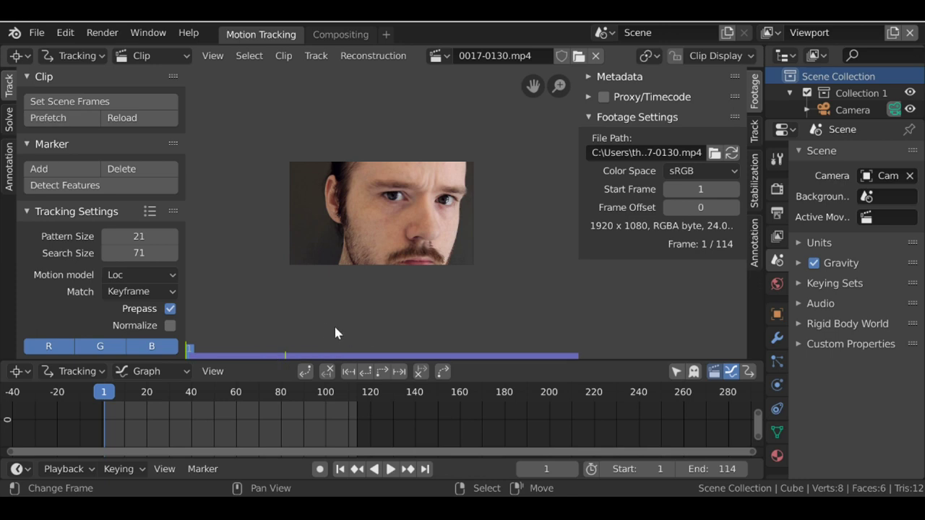
Scrub through the footage up to frame 41 to inspect the face, and return to frame 1
{"action": "middle_click_drag", "start_coordinate": [412, 277], "coordinate": [399, 280]}
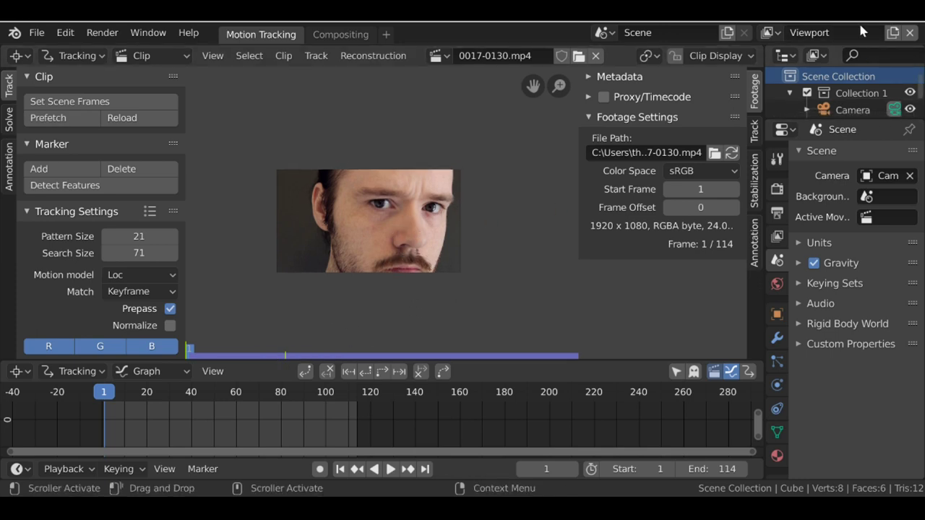
{"action": "scroll", "coordinate": [365, 208], "scroll_direction": "up", "scroll_amount": 2}
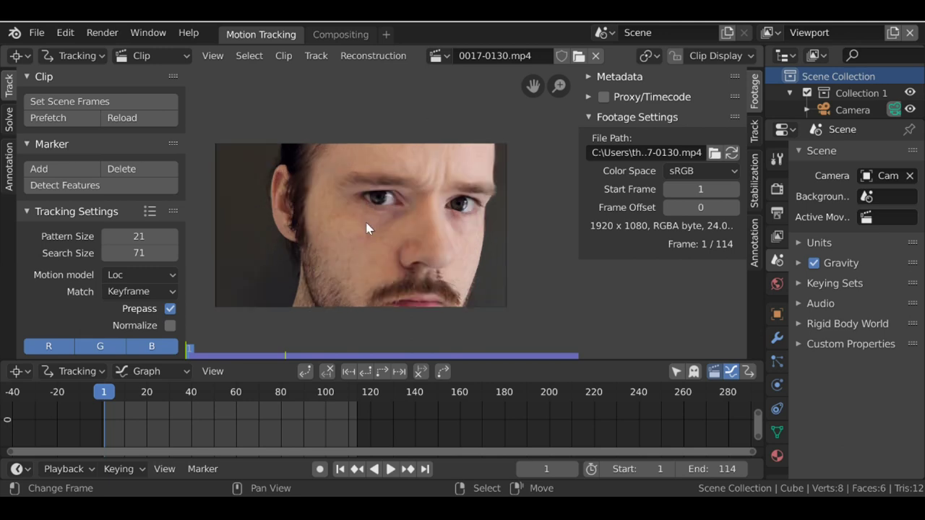
{"action": "scroll", "coordinate": [380, 249], "scroll_direction": "up", "scroll_amount": 1}
{"action": "mouse_move", "coordinate": [183, 426]}
{"action": "left_mouse_down"}
{"action": "mouse_move", "coordinate": [299, 423]}
{"action": "mouse_move", "coordinate": [194, 430]}
{"action": "left_mouse_up"}
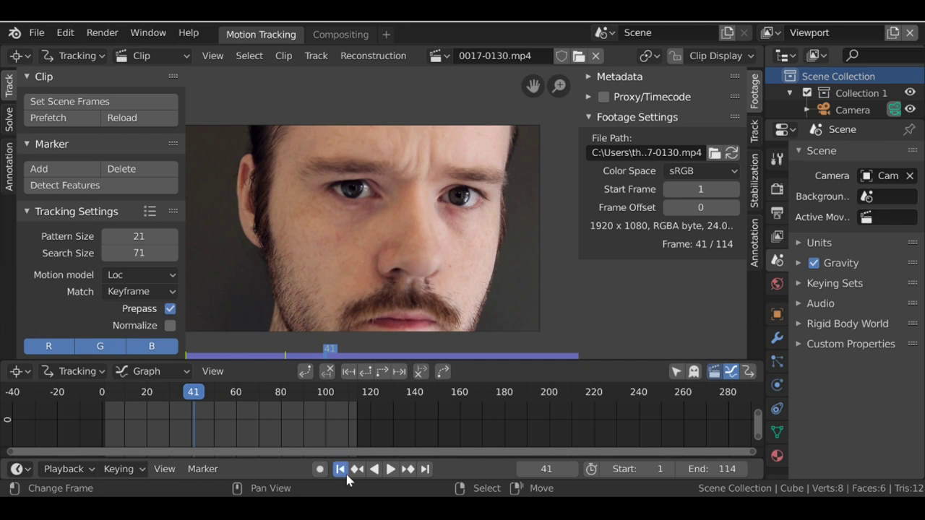
{"action": "left_click", "coordinate": [340, 469]}
Configure the tracking settings with the LocRot motion model, Previous frame matching and Normalize enabled
{"action": "scroll", "coordinate": [350, 192], "scroll_direction": "up", "scroll_amount": 9}
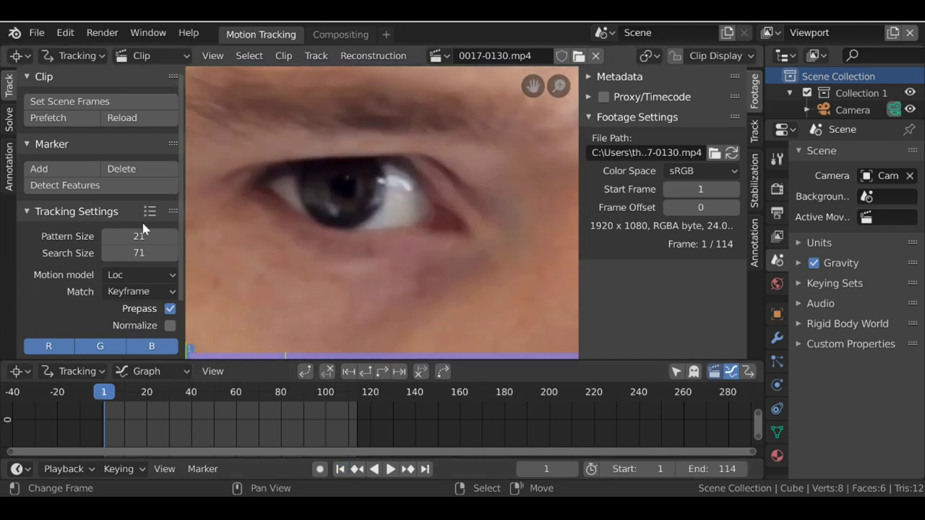
{"action": "left_click", "coordinate": [139, 275]}
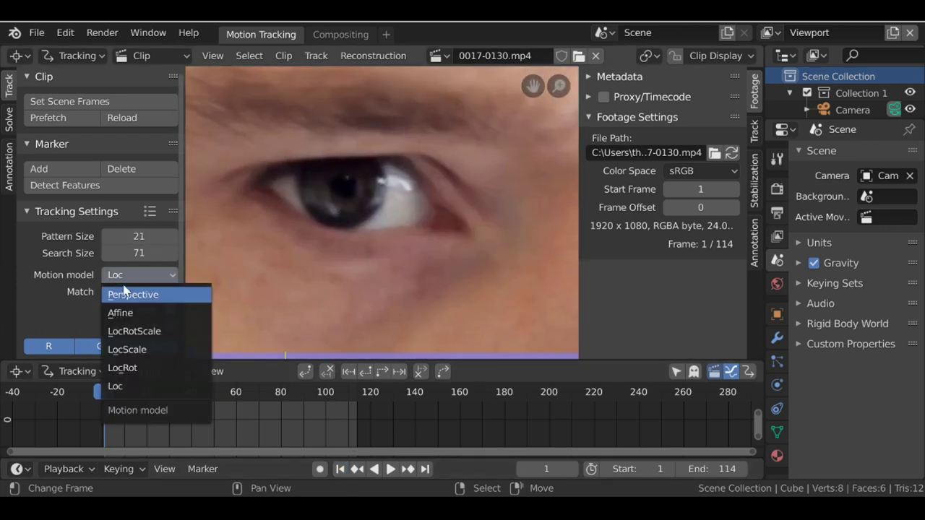
{"action": "left_click", "coordinate": [144, 368]}
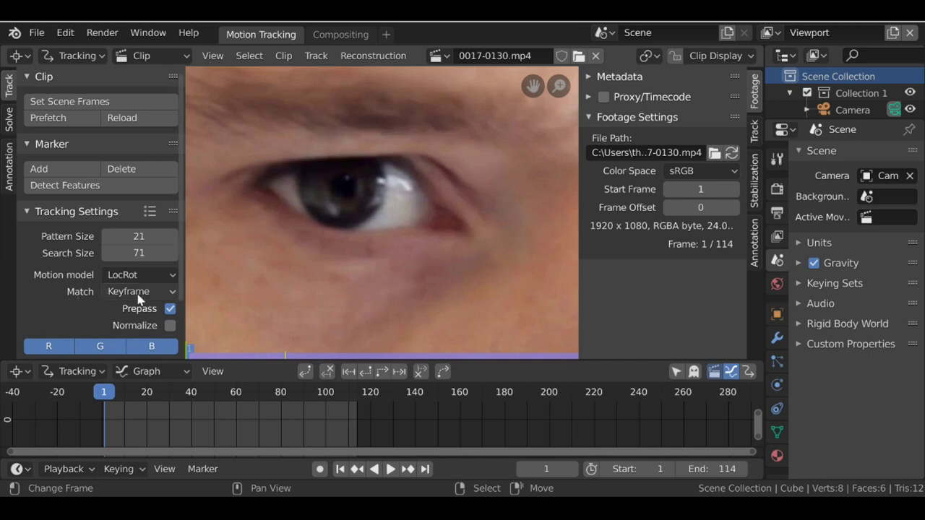
{"action": "left_click", "coordinate": [139, 293]}
{"action": "left_click", "coordinate": [129, 329]}
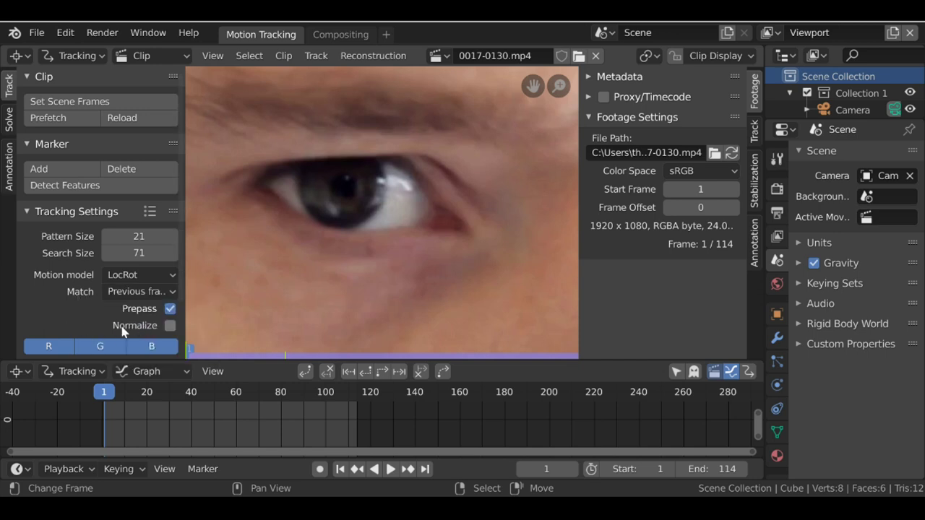
{"action": "left_click", "coordinate": [170, 326]}
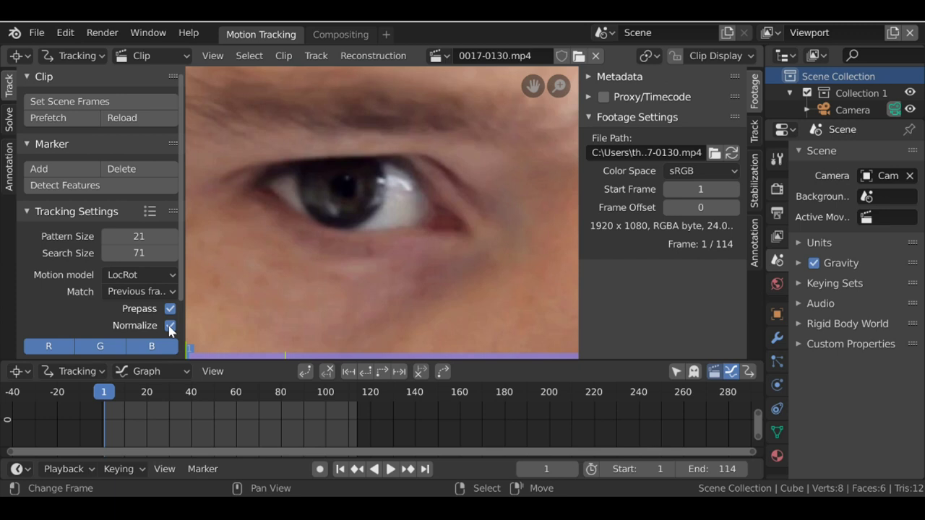
Add a tracking marker on the pupil of the image-left eye and enlarge it to about twice its size
{"action": "left_click", "coordinate": [755, 132]}
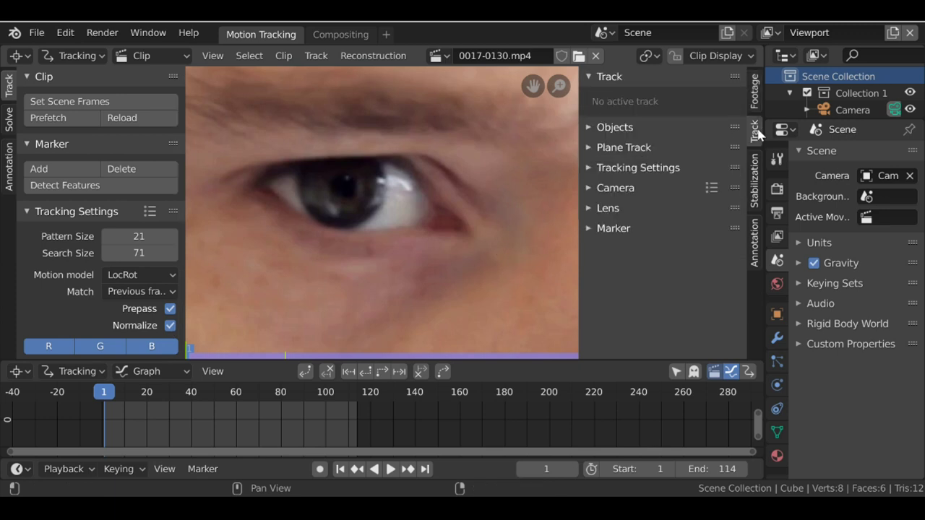
{"action": "left_click", "coordinate": [348, 189], "text": "ctrl"}
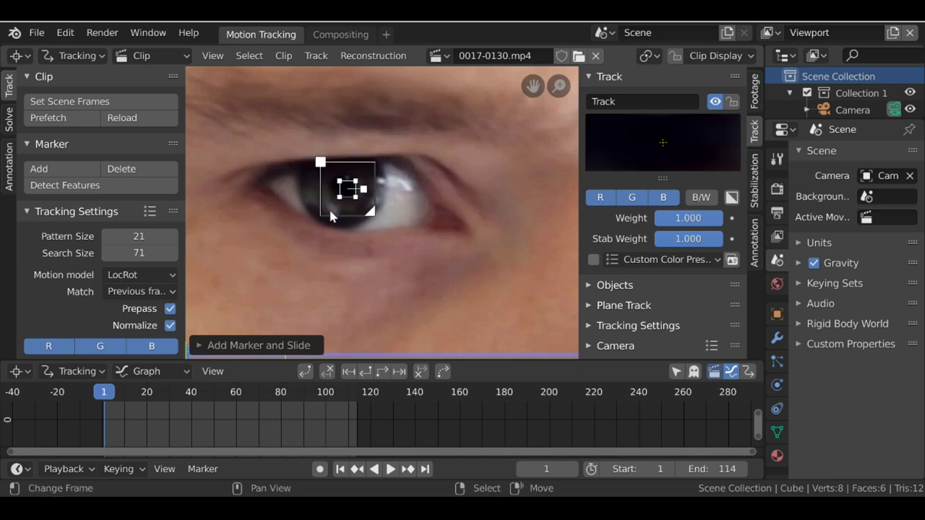
{"action": "scroll", "coordinate": [375, 202], "scroll_direction": "up", "scroll_amount": 2}
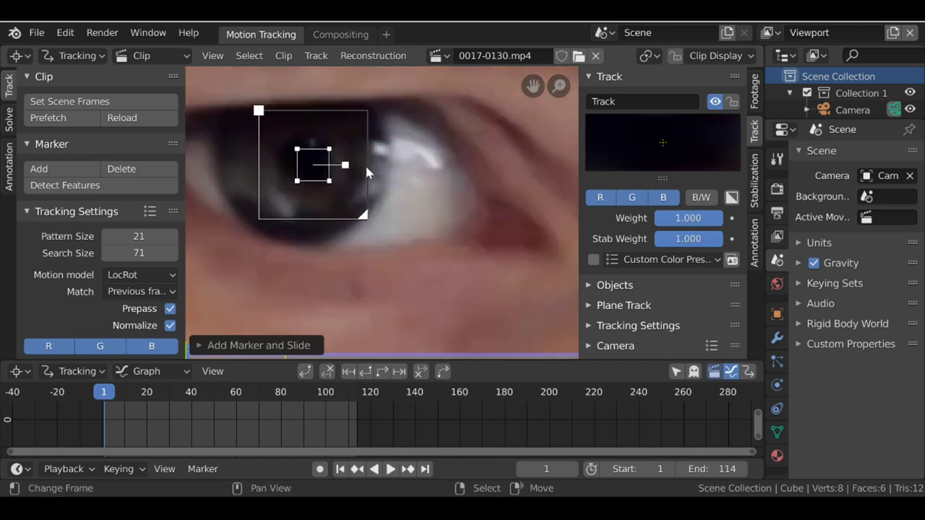
{"action": "key", "text": "s"}
{"action": "left_click", "coordinate": [424, 152]}
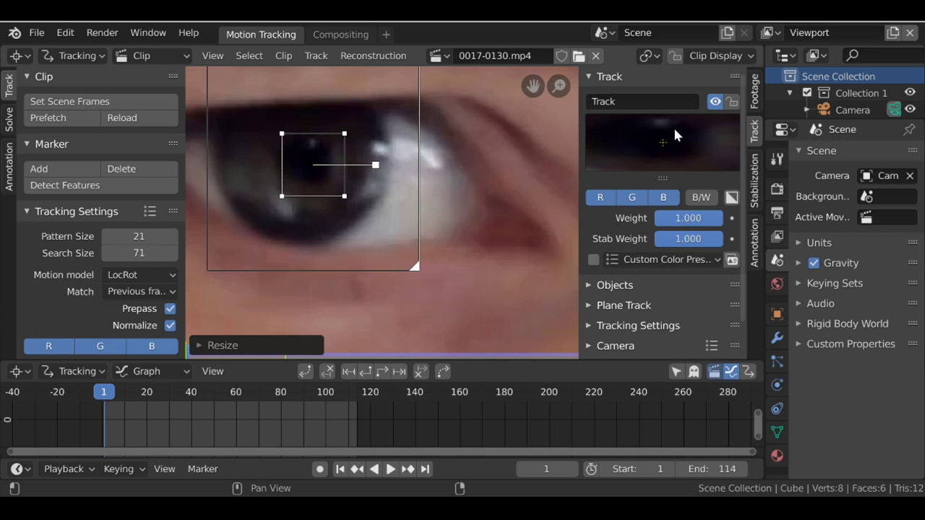
Shift the marker slightly to centre it on the pupil and shrink its search area to about the iris
{"action": "key", "text": "g"}
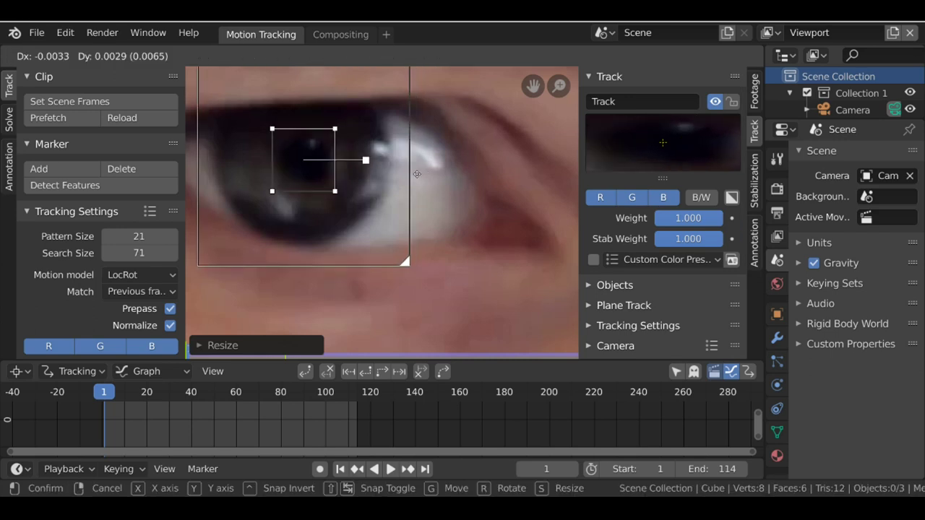
{"action": "left_click", "coordinate": [416, 174]}
{"action": "left_click_drag", "start_coordinate": [406, 259], "coordinate": [381, 237]}
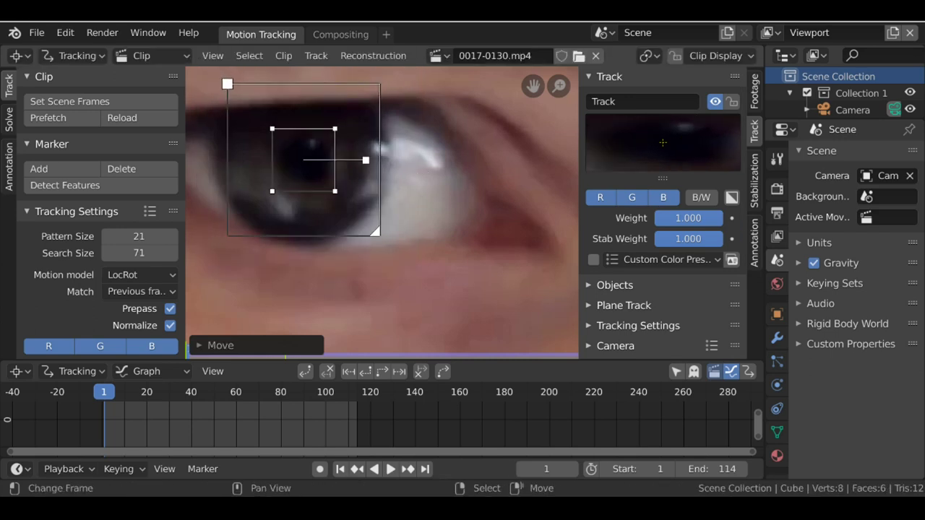
Copy the pupil marker's settings into the default tracking settings, giving pattern size 40 and search size 98
{"action": "scroll", "coordinate": [383, 216], "scroll_direction": "down", "scroll_amount": 7}
{"action": "scroll", "coordinate": [354, 180], "scroll_direction": "up", "scroll_amount": 2}
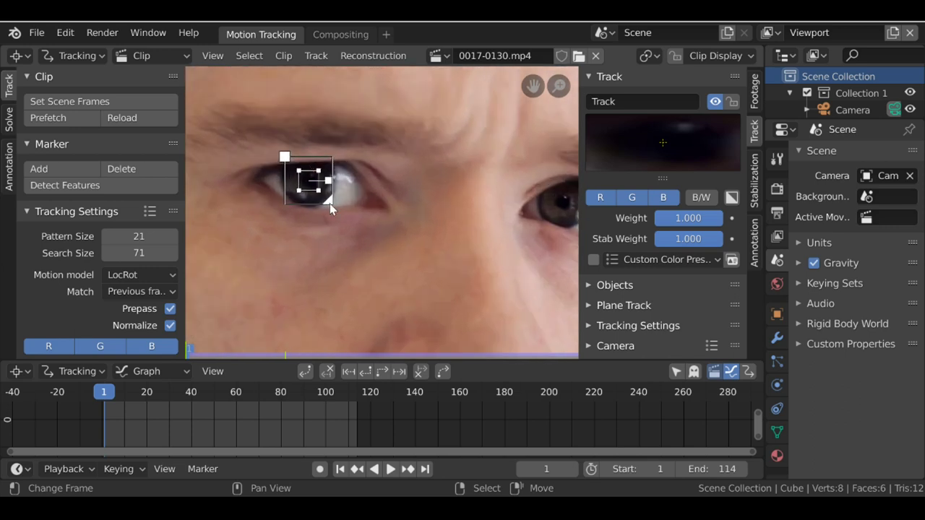
{"action": "scroll", "coordinate": [60, 228], "scroll_direction": "down", "scroll_amount": 2}
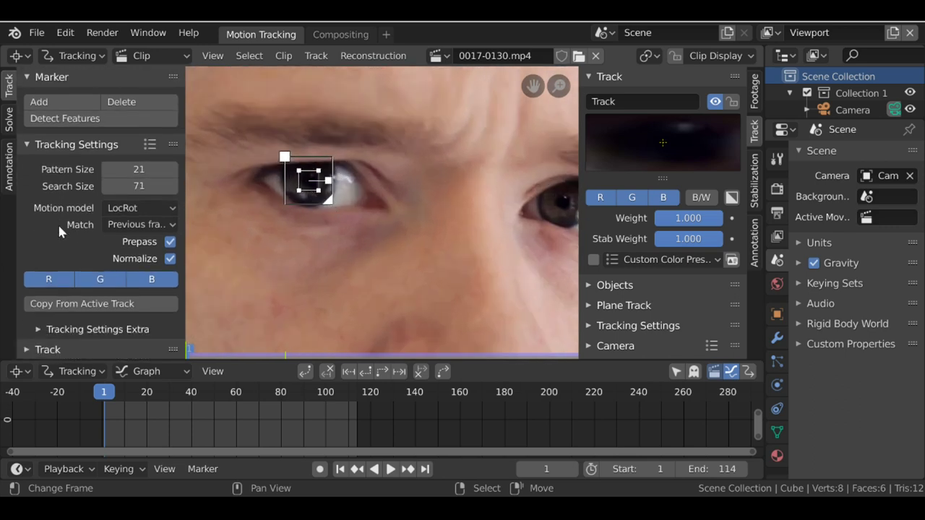
{"action": "left_click", "coordinate": [118, 306]}
Add a second tracking marker on the pupil of the other eye
{"action": "scroll", "coordinate": [403, 203], "scroll_direction": "down", "scroll_amount": 1}
{"action": "middle_click_drag", "start_coordinate": [478, 205], "coordinate": [337, 189]}
{"action": "scroll", "coordinate": [350, 197], "scroll_direction": "up", "scroll_amount": 3}
{"action": "scroll", "coordinate": [376, 204], "scroll_direction": "up", "scroll_amount": 1}
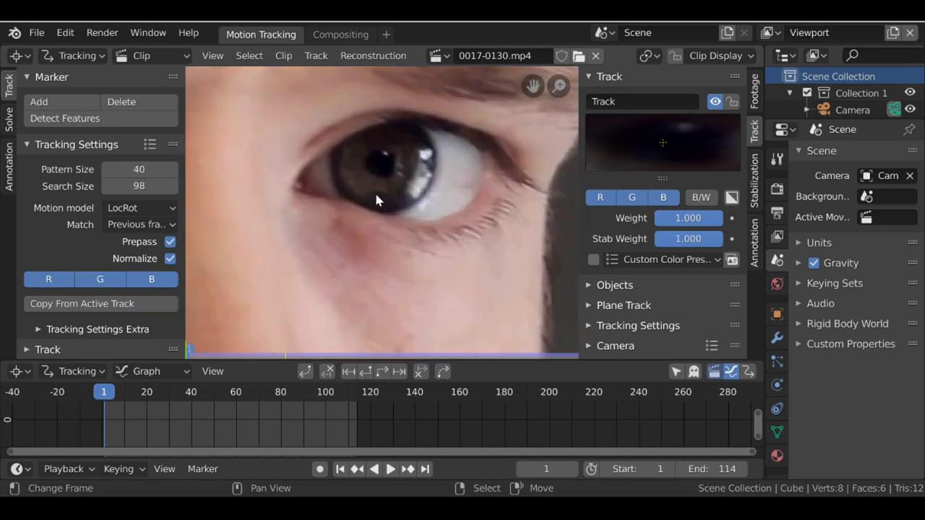
{"action": "left_click", "coordinate": [382, 162], "text": "ctrl"}
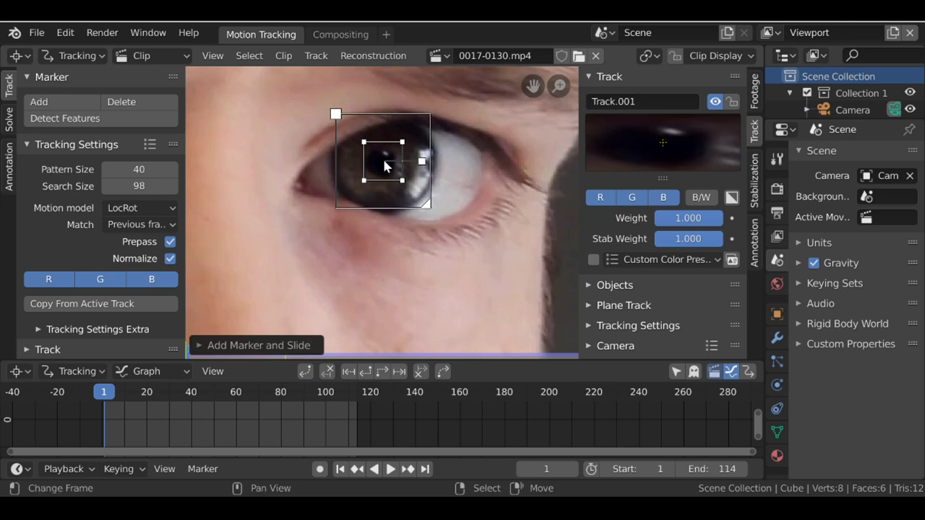
Select both pupil markers, track them forward through the clip, and return to frame 1
{"action": "scroll", "coordinate": [375, 199], "scroll_direction": "down", "scroll_amount": 1}
{"action": "scroll", "coordinate": [375, 200], "scroll_direction": "down", "scroll_amount": 5}
{"action": "scroll", "coordinate": [331, 215], "scroll_direction": "up", "scroll_amount": 1}
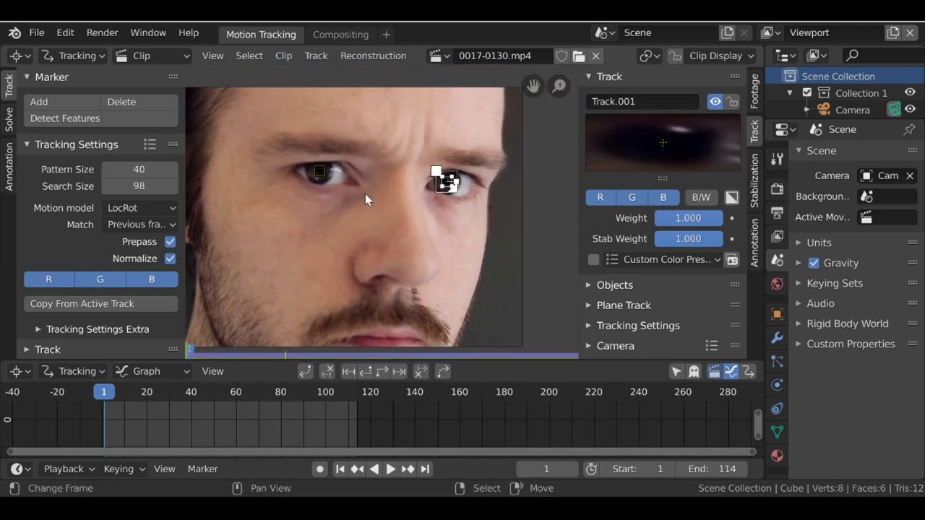
{"action": "key", "text": "a"}
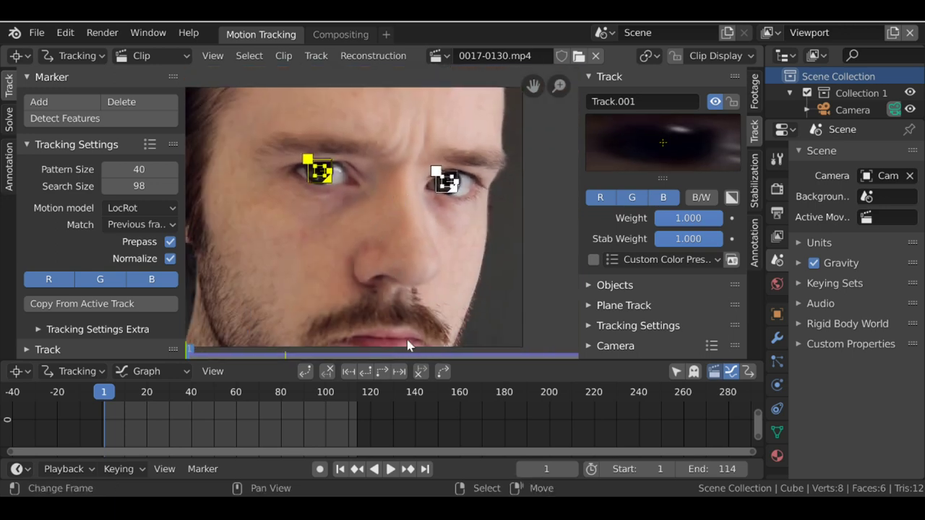
{"action": "left_click", "coordinate": [381, 373]}
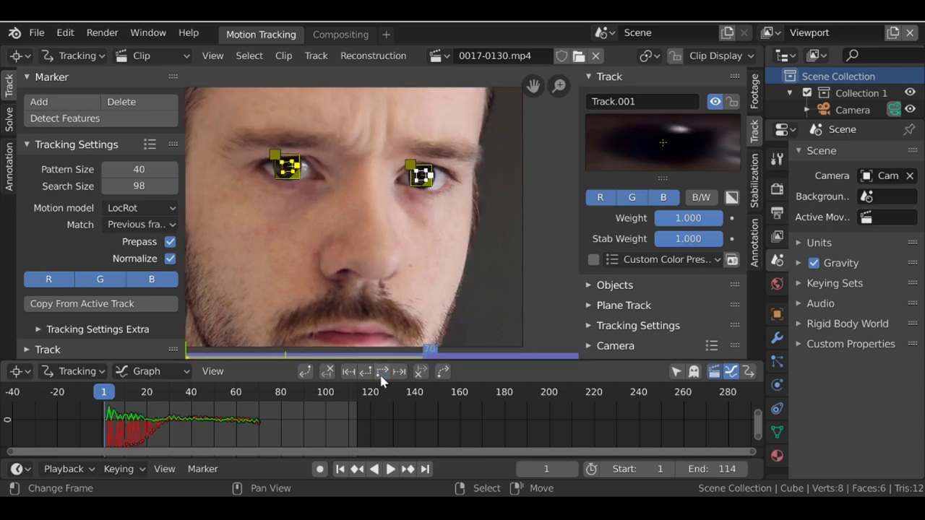
{"action": "left_click", "coordinate": [340, 469]}
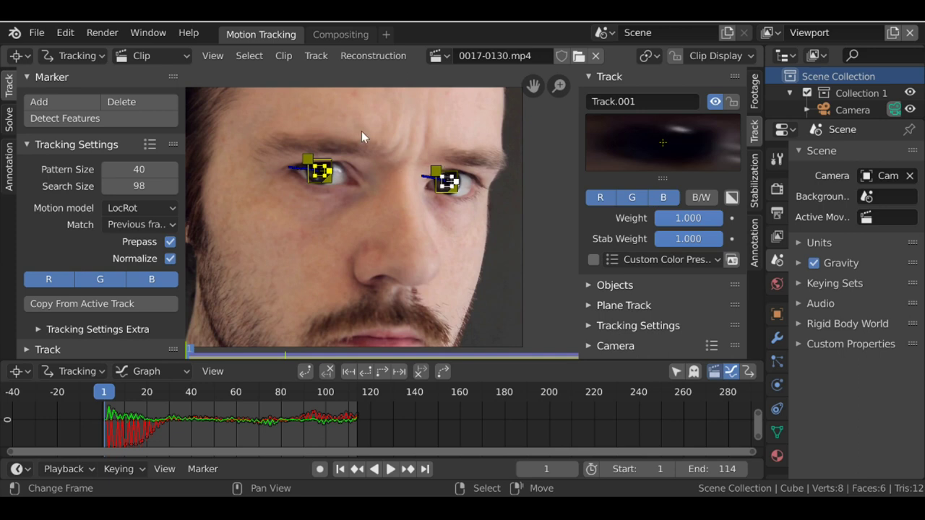
Switch the clip editor from tracking to mask mode
{"action": "left_click", "coordinate": [81, 61]}
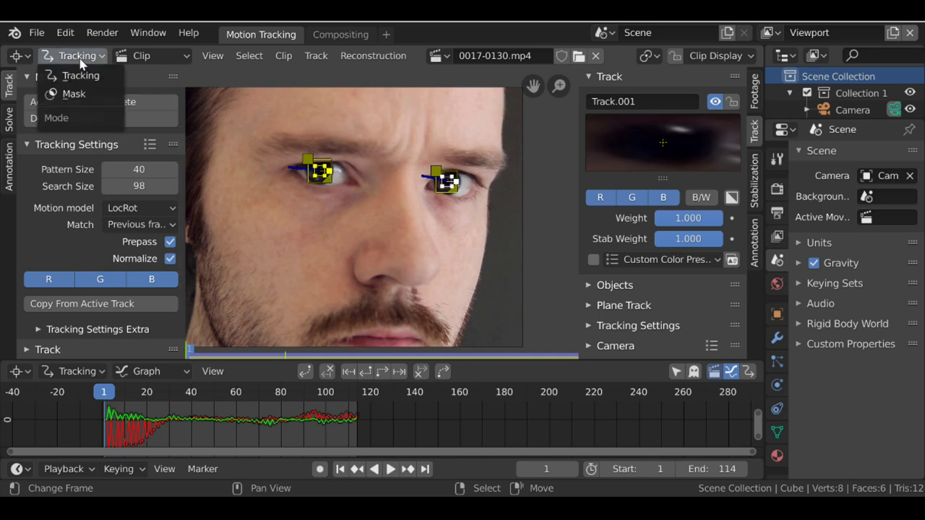
{"action": "left_click", "coordinate": [80, 94]}
{"action": "key", "text": "Tab"}
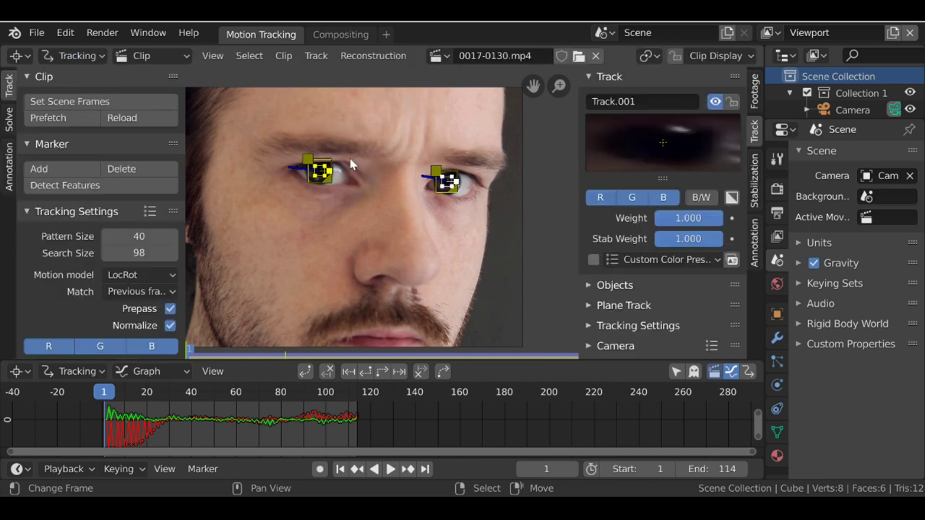
{"action": "key", "text": "Tab"}
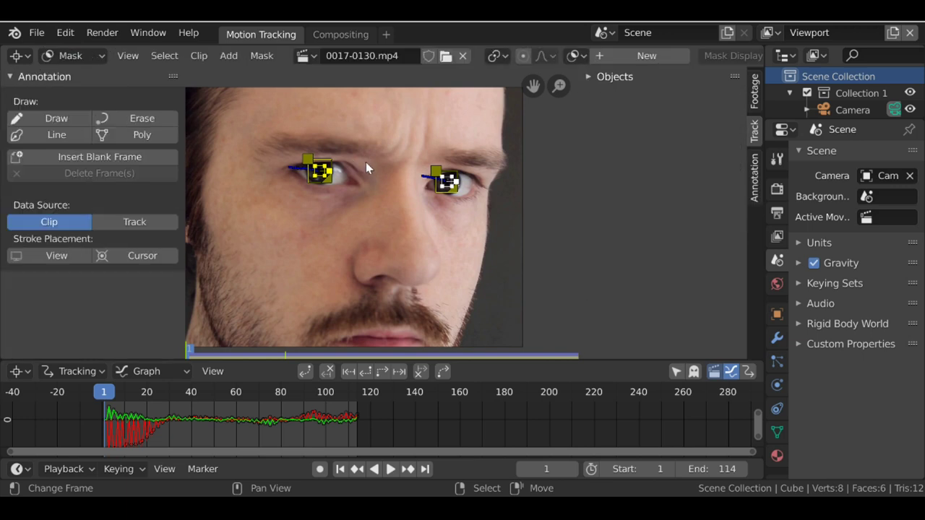
Create a new mask and name it Eyes Mask
{"action": "left_click", "coordinate": [657, 63]}
{"action": "double_click", "coordinate": [622, 58]}
{"action": "key", "text": "BackSpace"}
{"action": "type", "text": "Eyes Mask"}
{"action": "key", "text": "Return"}
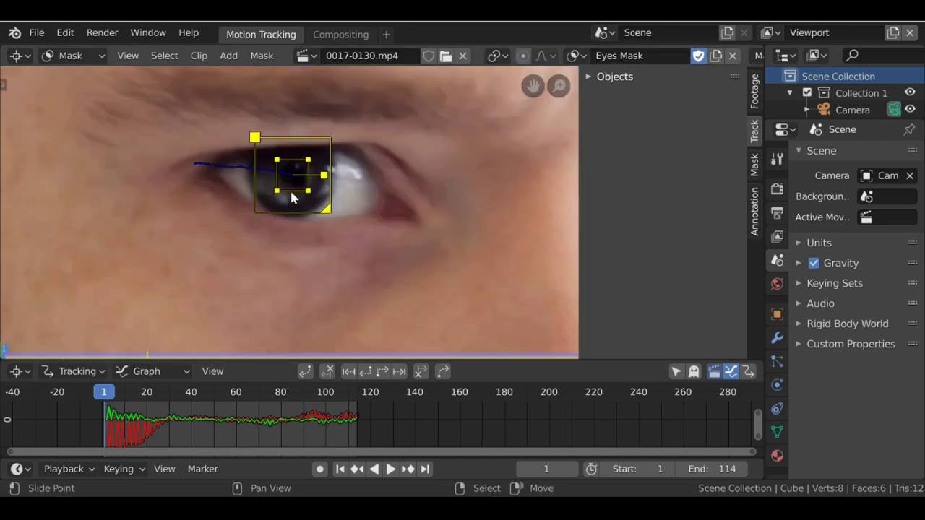
Place the 2D cursor on the first eye's pupil, add a circle mask there and fit it around the iris
{"action": "left_click", "coordinate": [293, 181], "text": "shift"}
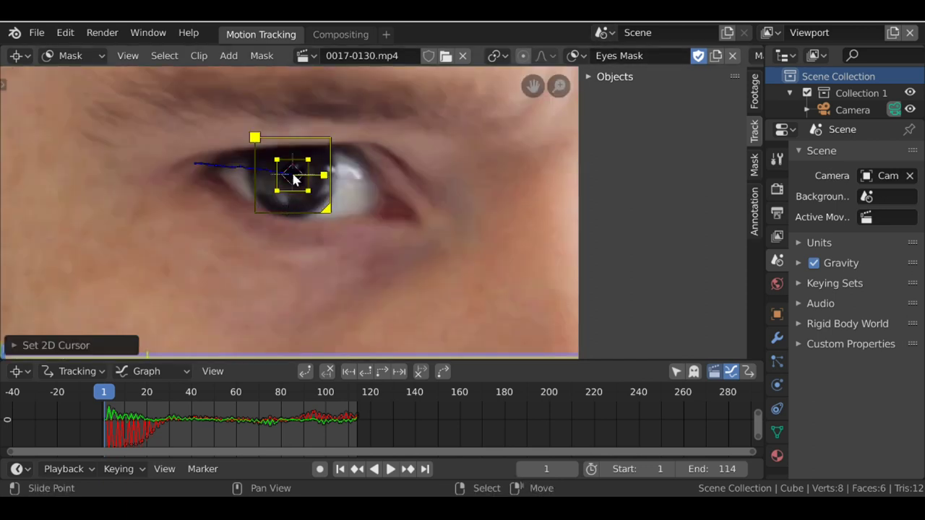
{"action": "scroll", "coordinate": [294, 139], "scroll_direction": "up", "scroll_amount": 3}
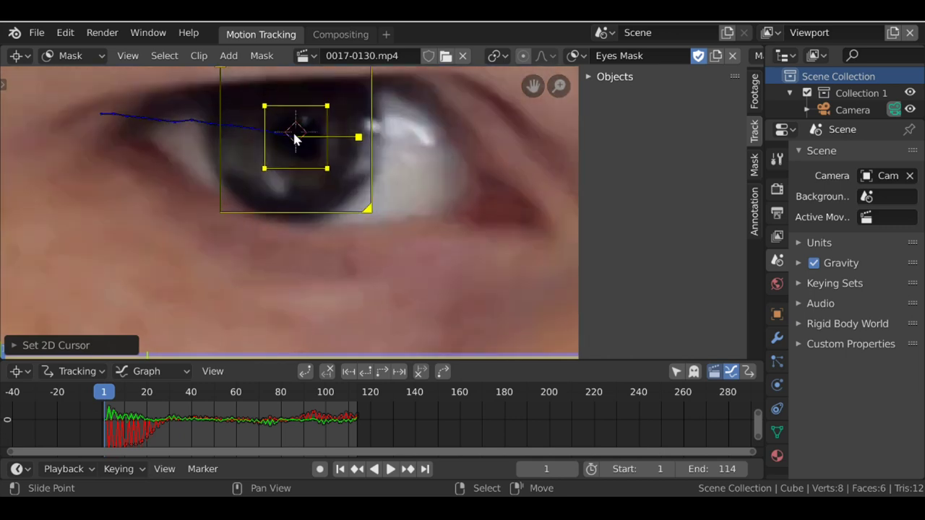
{"action": "key", "text": "shift+a"}
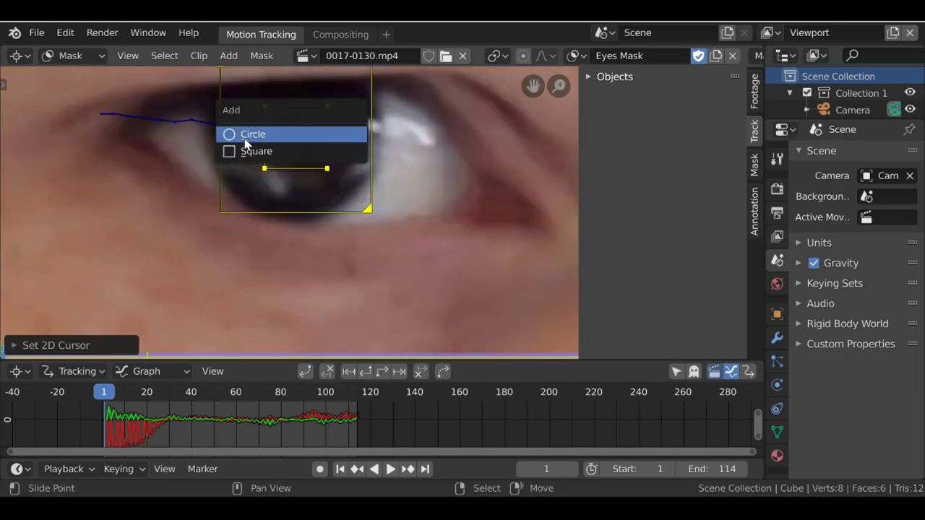
{"action": "left_click", "coordinate": [291, 137]}
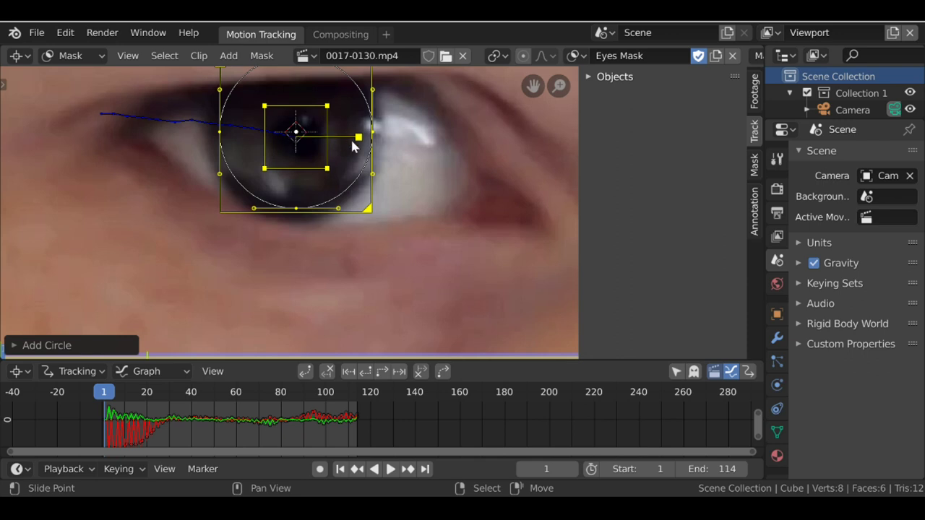
{"action": "key", "text": "s"}
{"action": "key", "text": "Escape"}
{"action": "key", "text": "g"}
{"action": "left_click", "coordinate": [378, 139]}
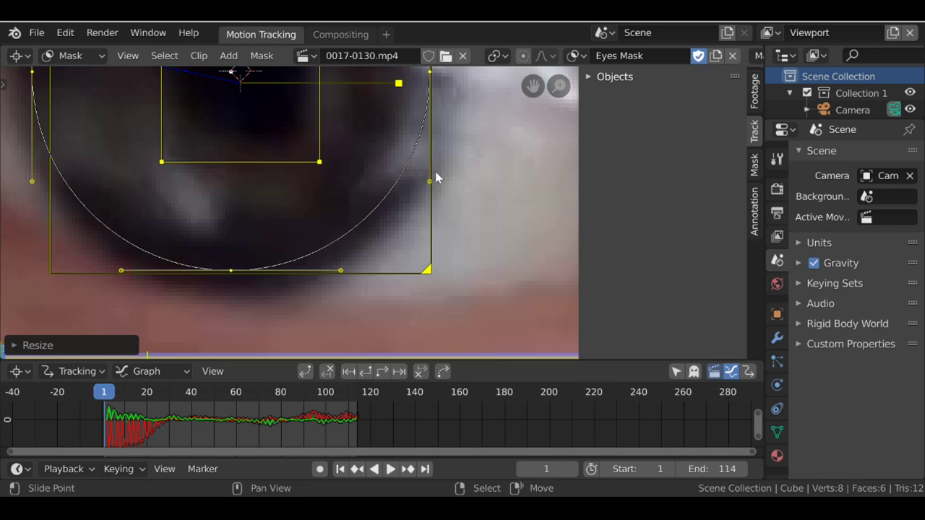
{"action": "key", "text": "s"}
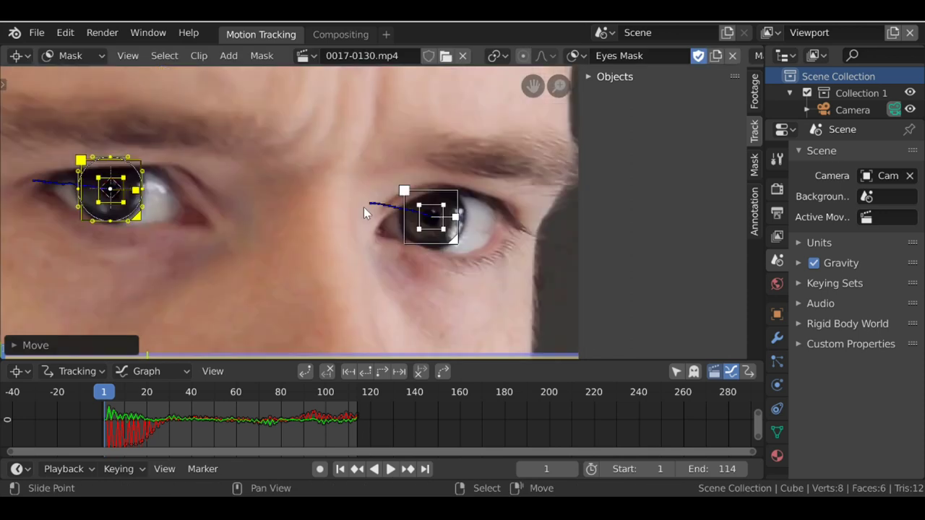
Add a second mask layer with a circle fitted around the other eye's iris
{"action": "middle_click_drag", "start_coordinate": [454, 227], "coordinate": [396, 229]}
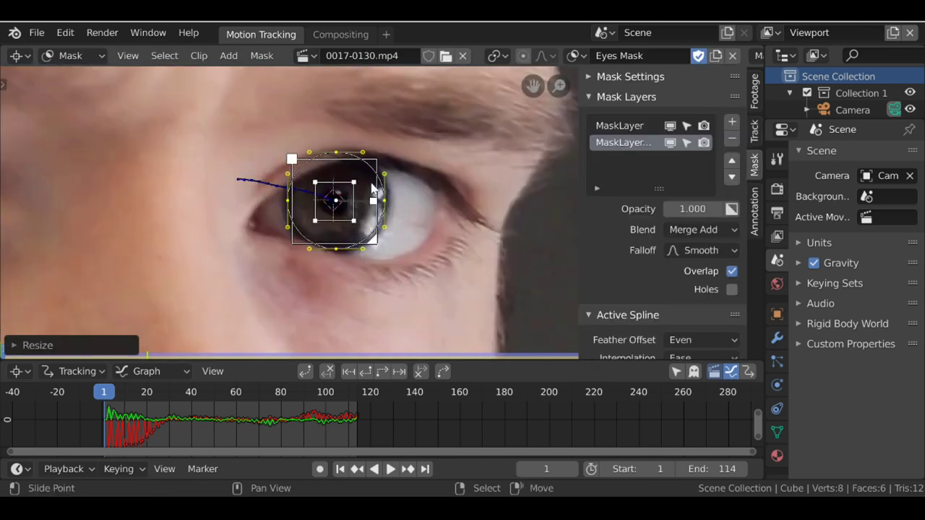
{"action": "scroll", "coordinate": [164, 224], "scroll_direction": "down", "scroll_amount": 3}
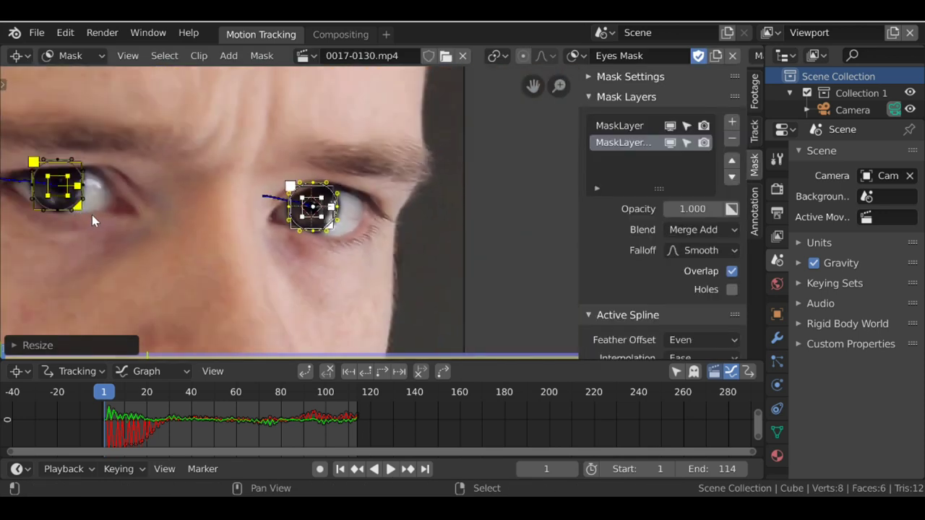
Select each iris circle with the tracking marker of its own eye and parent the circle to that marker
{"action": "middle_click_drag", "start_coordinate": [91, 215], "coordinate": [348, 215]}
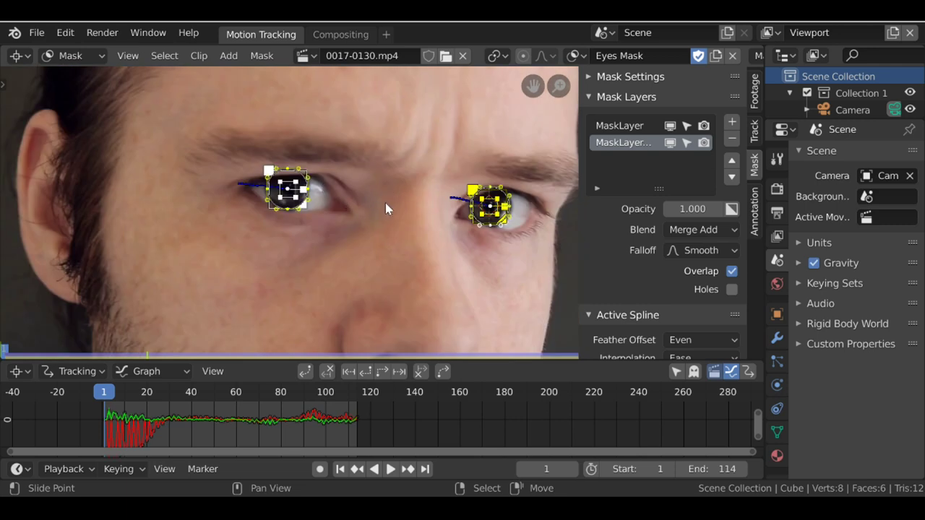
{"action": "scroll", "coordinate": [365, 232], "scroll_direction": "up", "scroll_amount": 4}
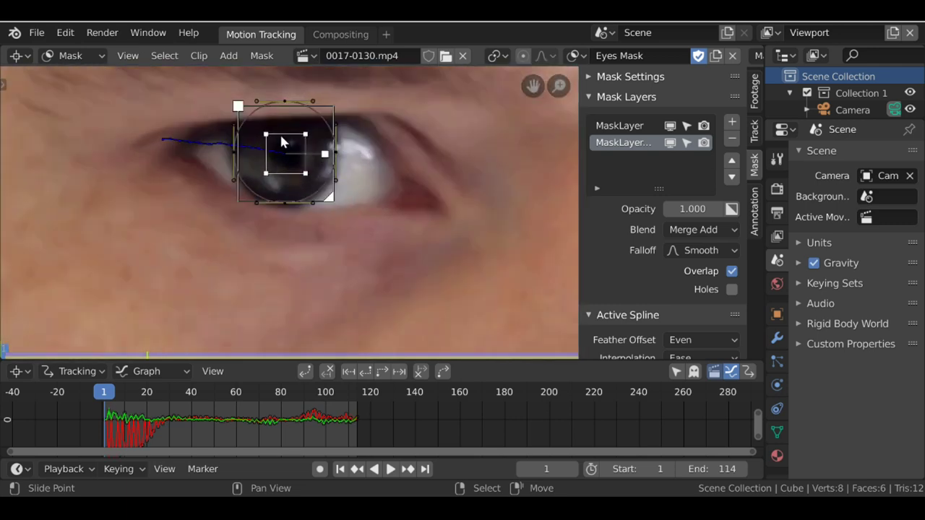
{"action": "key", "text": "b"}
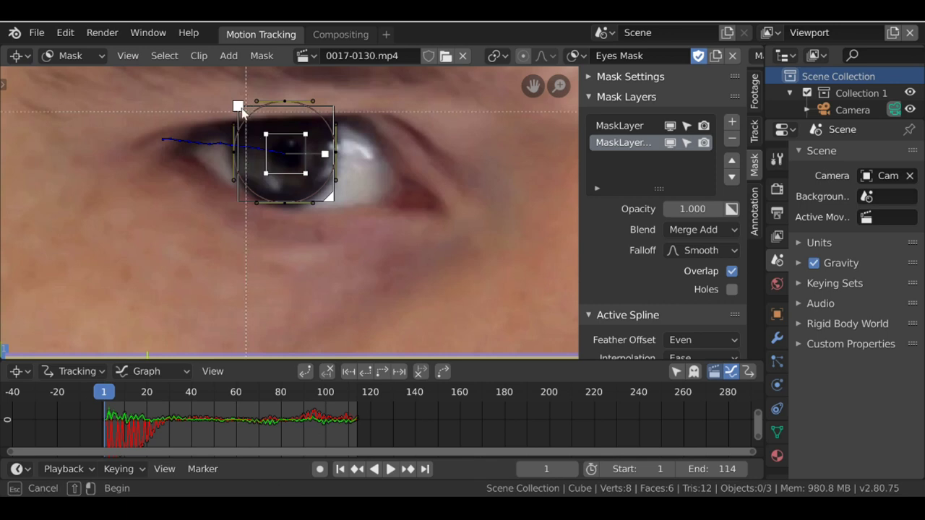
{"action": "left_click_drag", "start_coordinate": [188, 77], "coordinate": [355, 227]}
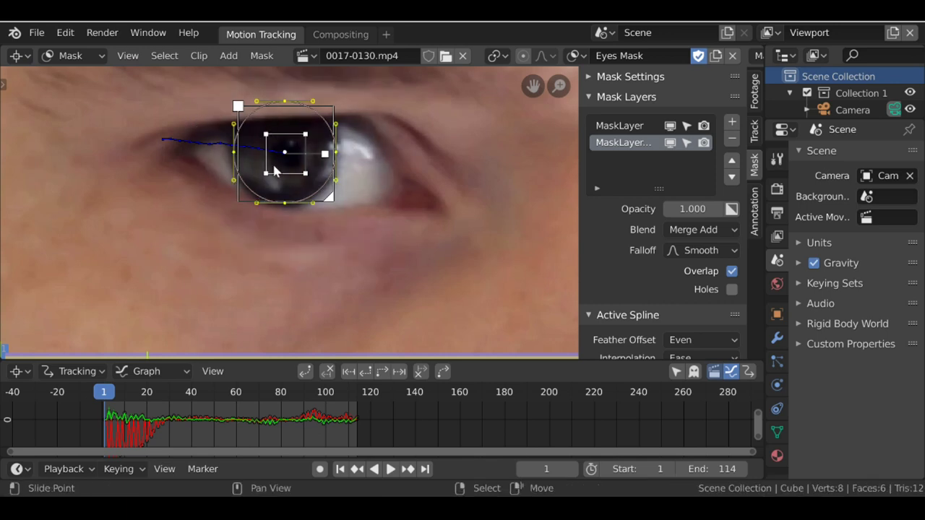
{"action": "key", "text": "ctrl"}
{"action": "left_click_drag", "start_coordinate": [116, 419], "coordinate": [135, 423]}
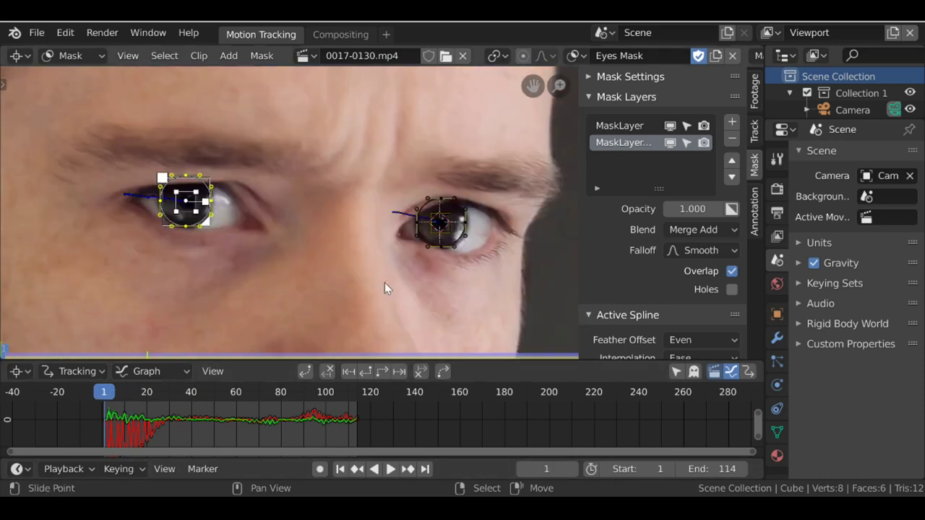
{"action": "middle_click_drag", "start_coordinate": [385, 283], "coordinate": [258, 288]}
{"action": "scroll", "coordinate": [258, 288], "scroll_direction": "up", "scroll_amount": 4}
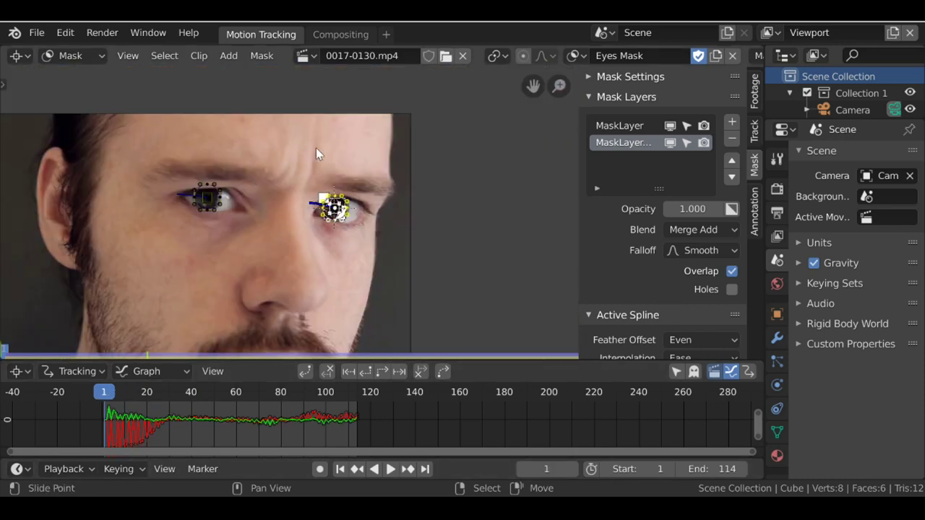
Create another new mask and name it Eye Lids Mask
{"action": "left_click", "coordinate": [716, 56]}
{"action": "left_click", "coordinate": [628, 55]}
{"action": "type", "text": "Eye Lids"}
{"action": "key", "text": "Return"}
{"action": "left_click", "coordinate": [632, 57]}
{"action": "type", "text": "Mask"}
{"action": "key", "text": "Return"}
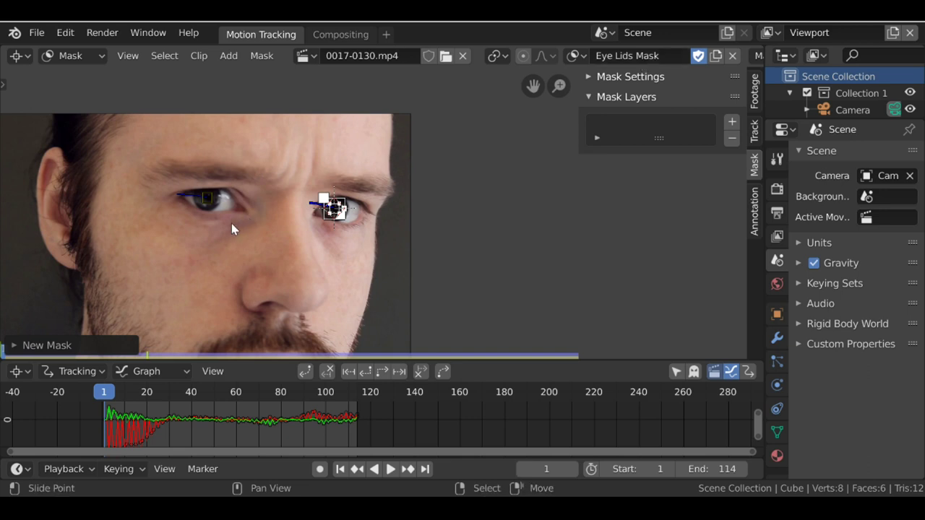
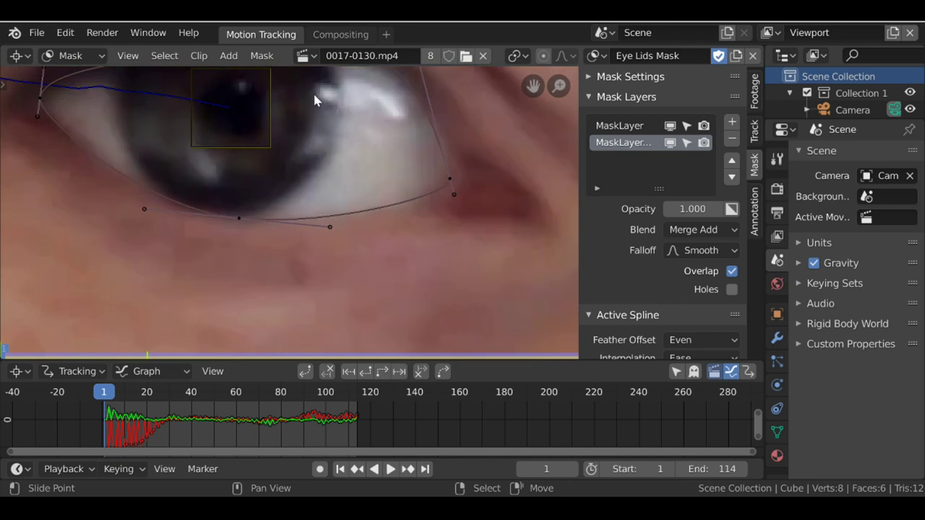
Create a third mask and name it Garbage
{"action": "scroll", "coordinate": [312, 97], "scroll_direction": "down", "scroll_amount": 4}
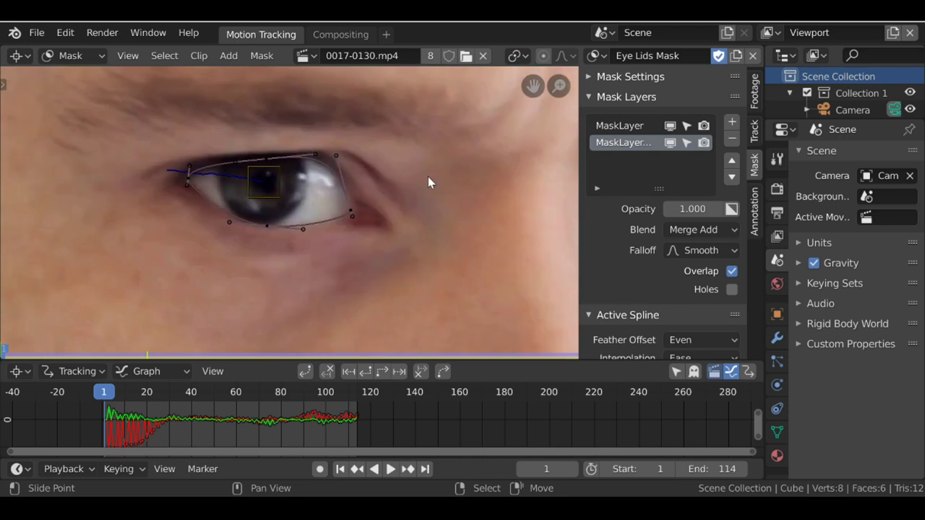
{"action": "left_click", "coordinate": [736, 56]}
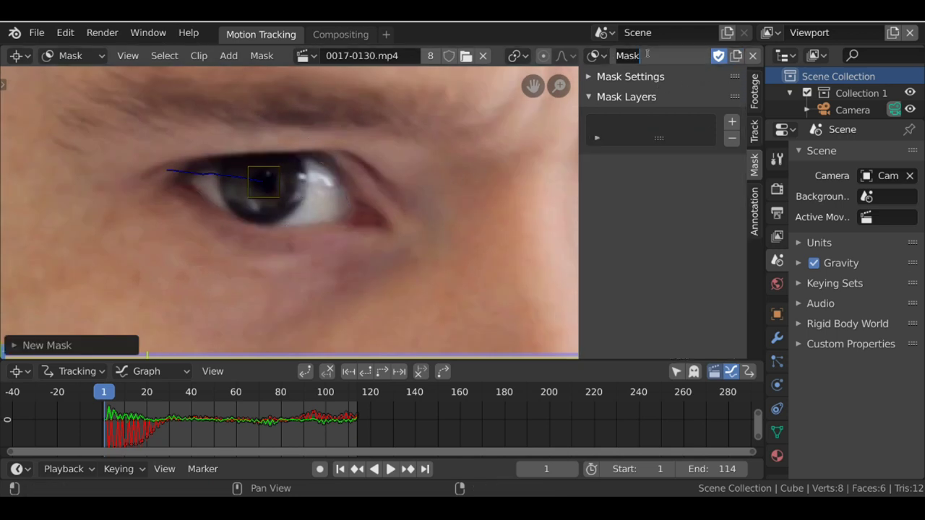
{"action": "type", "text": "Garbage"}
{"action": "key", "text": "Return"}
Set the 2D cursor on the first eye's pupil, add a circle mask and scale it to the pupil's size
{"action": "scroll", "coordinate": [281, 159], "scroll_direction": "up", "scroll_amount": 6}
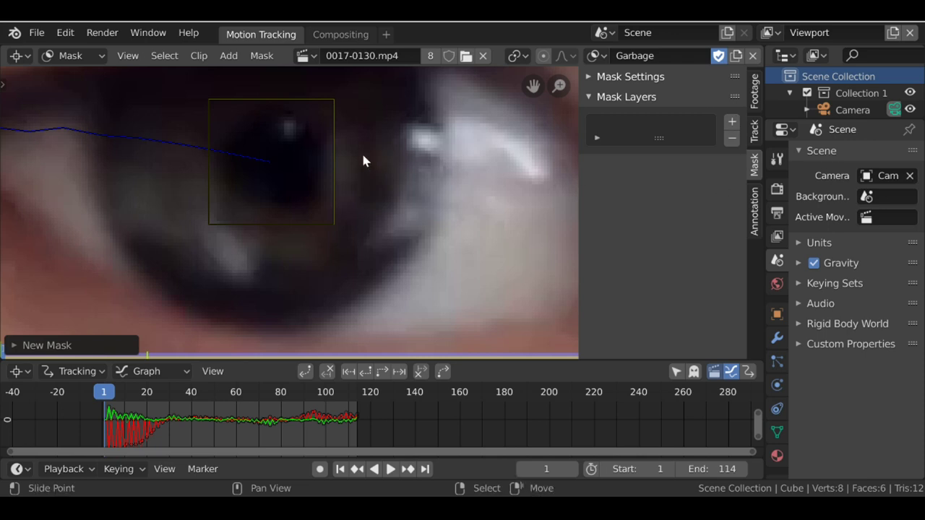
{"action": "right_click", "coordinate": [273, 154], "text": "shift"}
{"action": "key", "text": "shift+a"}
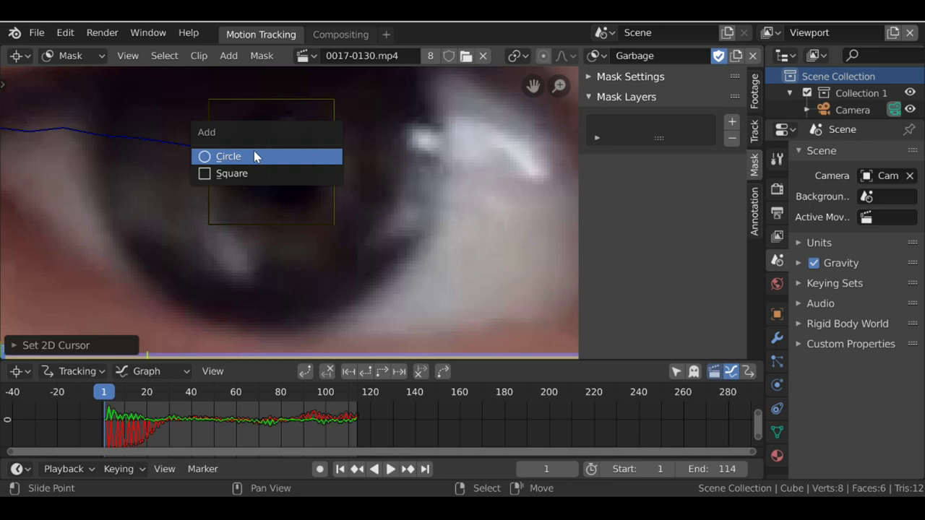
{"action": "left_click", "coordinate": [253, 153]}
{"action": "key", "text": "s"}
{"action": "left_click", "coordinate": [318, 148]}
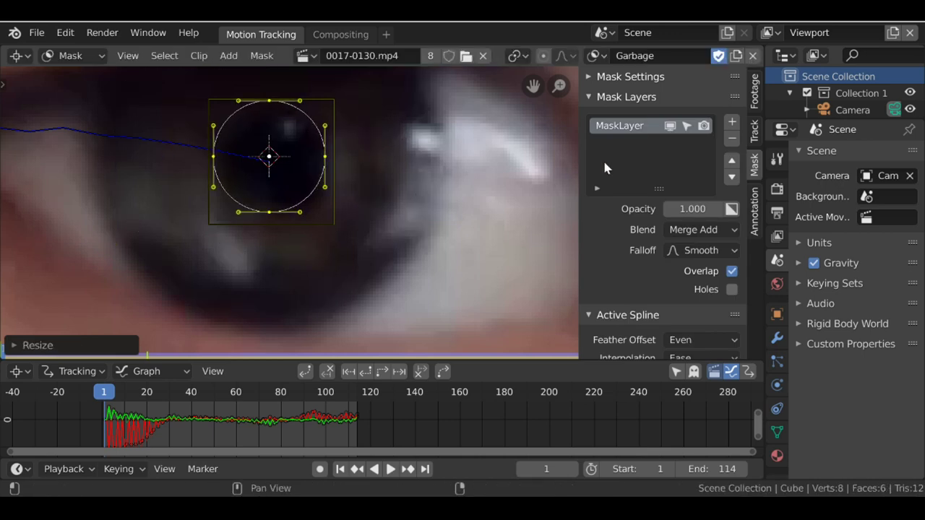
Outline the two light reflections at the edge of the first eye's iris, each on its own new mask layer
{"action": "left_click", "coordinate": [732, 122]}
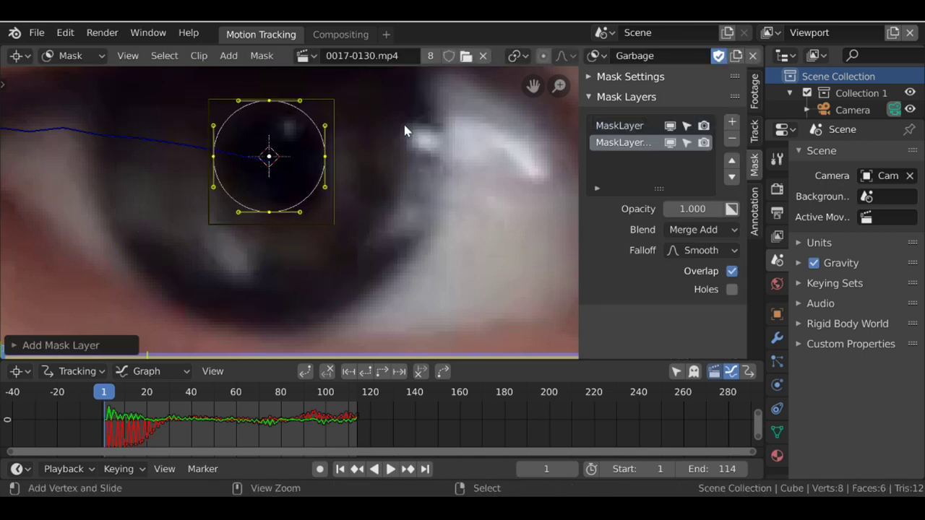
{"action": "left_click_drag", "start_coordinate": [404, 131], "coordinate": [404, 147], "text": "ctrl"}
{"action": "left_click", "coordinate": [441, 147], "text": "ctrl"}
{"action": "left_click", "coordinate": [442, 130], "text": "ctrl"}
{"action": "left_click", "coordinate": [426, 123], "text": "ctrl"}
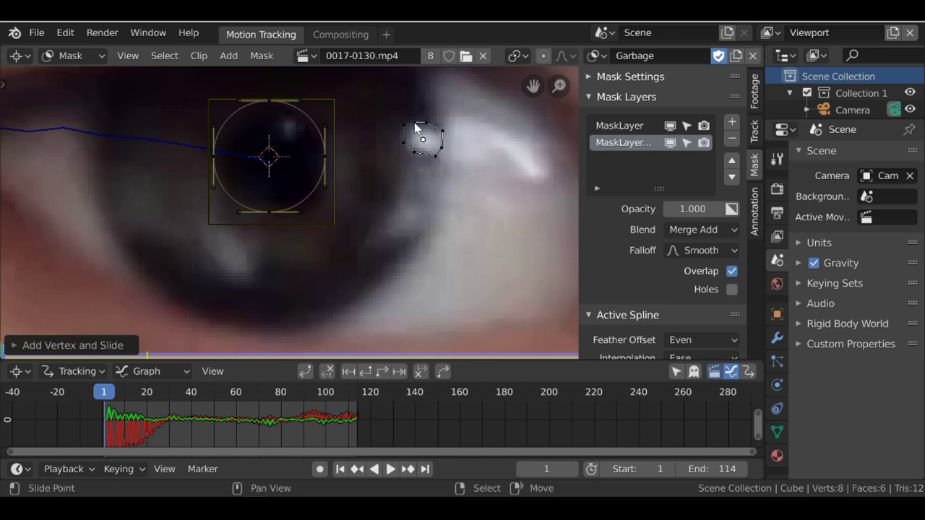
{"action": "key", "text": "a"}
{"action": "key", "text": "ctrl+p"}
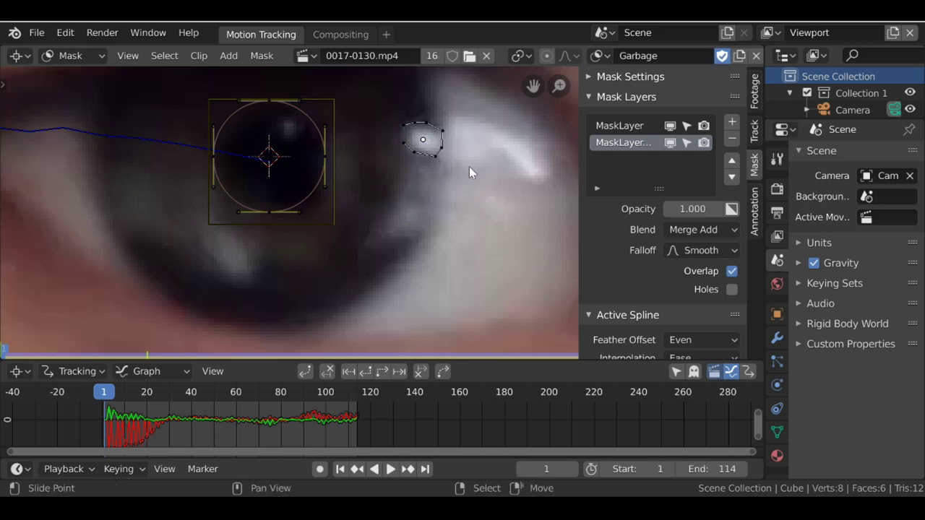
{"action": "left_click", "coordinate": [733, 124]}
{"action": "left_click_drag", "start_coordinate": [404, 170], "coordinate": [377, 230], "text": "ctrl"}
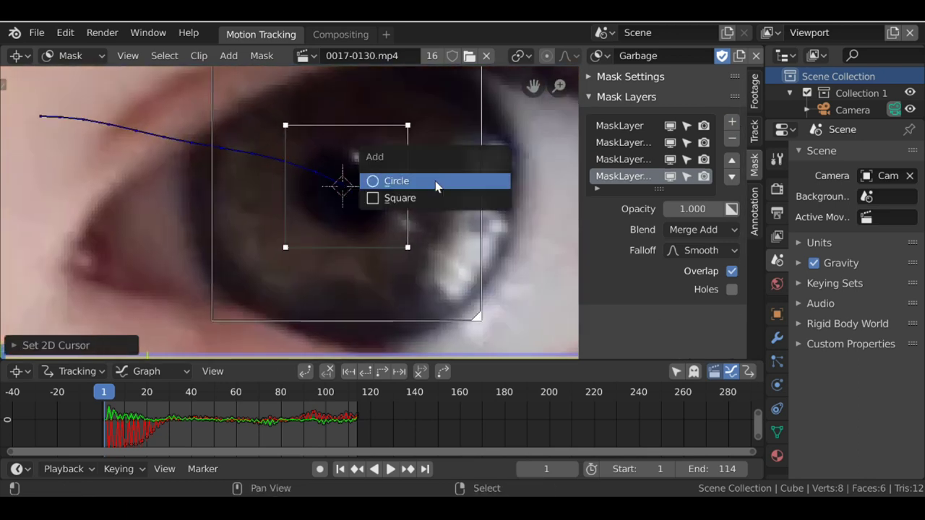
Add a circle mask on the other eye's pupil and scale it to fit the pupil
{"action": "left_click", "coordinate": [396, 180]}
{"action": "key", "text": "s"}
{"action": "left_click", "coordinate": [388, 185]}
On two new mask layers, trace the small upper and the longer lower light reflection in the other eye
{"action": "left_click", "coordinate": [731, 121]}
{"action": "left_click", "coordinate": [462, 146], "text": "ctrl"}
{"action": "left_click", "coordinate": [474, 174], "text": "ctrl"}
{"action": "left_click", "coordinate": [502, 170], "text": "ctrl"}
{"action": "left_click", "coordinate": [510, 148], "text": "ctrl"}
{"action": "middle_click_drag", "start_coordinate": [470, 191], "coordinate": [450, 155]}
{"action": "left_click_drag", "start_coordinate": [443, 166], "coordinate": [440, 177], "text": "ctrl"}
{"action": "left_click", "coordinate": [422, 254], "text": "ctrl"}
{"action": "left_click", "coordinate": [484, 200], "text": "ctrl"}
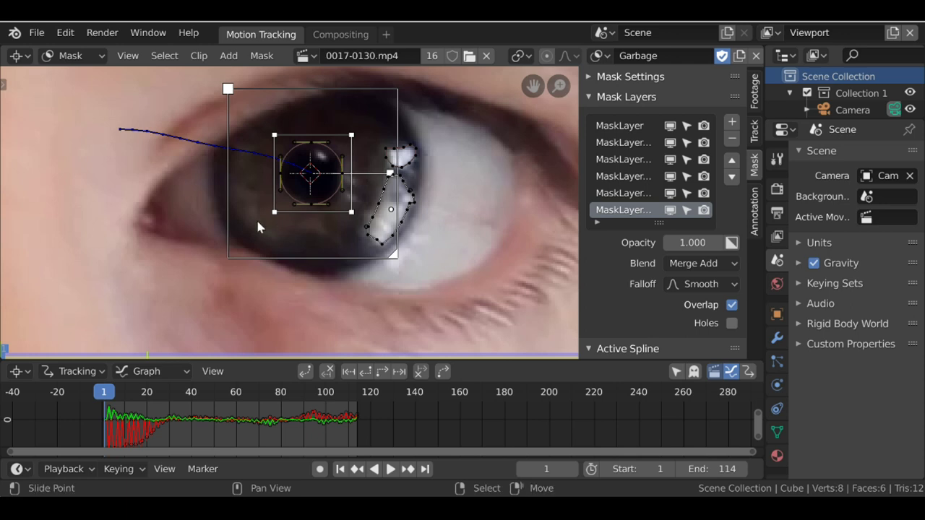
Select the first eye's pupil marker together with the garbage circle and reflection outlines over that eye
{"action": "middle_click_drag", "start_coordinate": [257, 219], "coordinate": [547, 231]}
{"action": "scroll", "coordinate": [291, 213], "scroll_direction": "down", "scroll_amount": 5}
{"action": "middle_click_drag", "start_coordinate": [220, 195], "coordinate": [366, 201]}
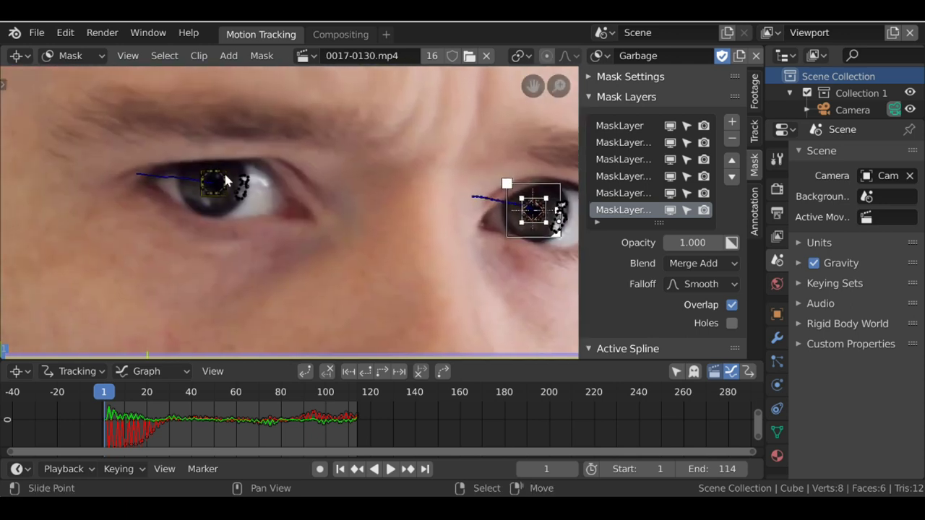
{"action": "middle_click_drag", "start_coordinate": [257, 188], "coordinate": [320, 199]}
{"action": "scroll", "coordinate": [279, 178], "scroll_direction": "up", "scroll_amount": 3}
{"action": "key", "text": "a"}
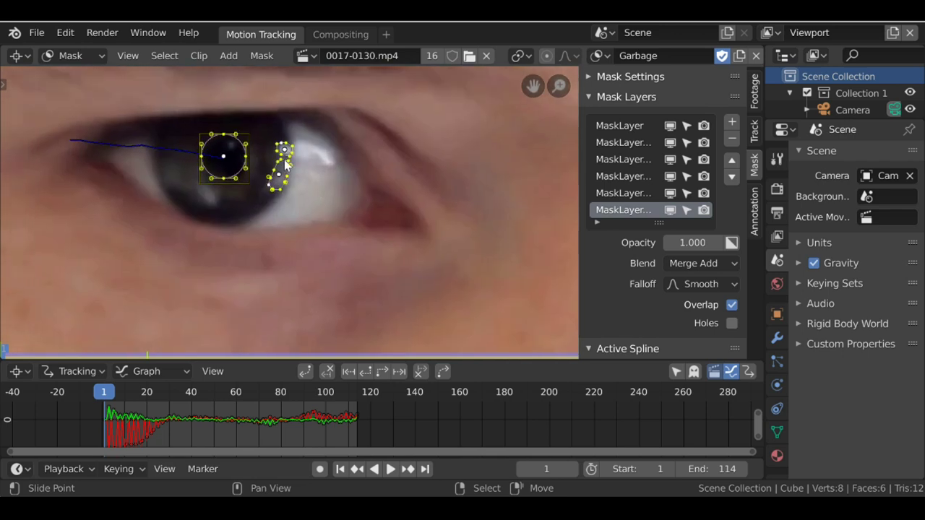
{"action": "key", "text": "alt+a"}
{"action": "scroll", "coordinate": [308, 189], "scroll_direction": "up", "scroll_amount": 2}
{"action": "middle_click_drag", "start_coordinate": [310, 195], "coordinate": [357, 246]}
{"action": "left_click", "coordinate": [253, 149]}
{"action": "right_click", "coordinate": [262, 140]}
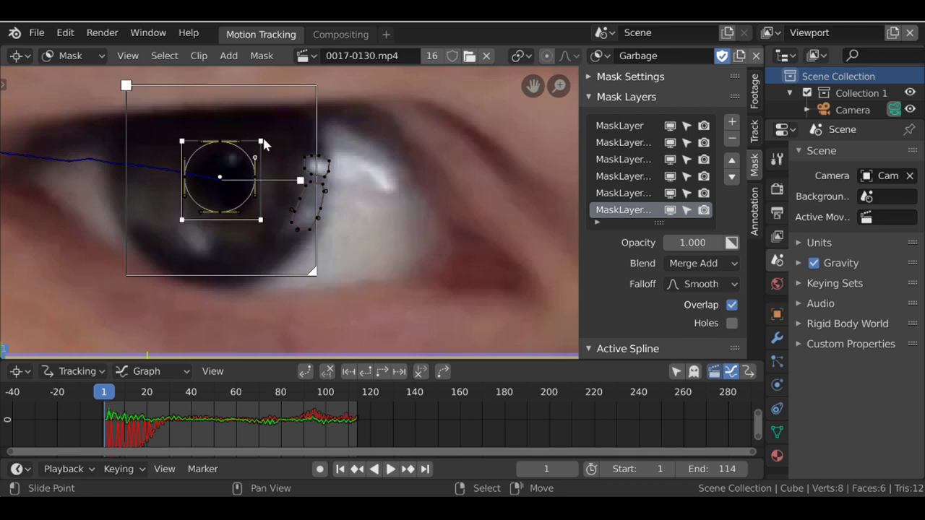
{"action": "key", "text": "b"}
{"action": "left_click_drag", "start_coordinate": [112, 100], "coordinate": [358, 265]}
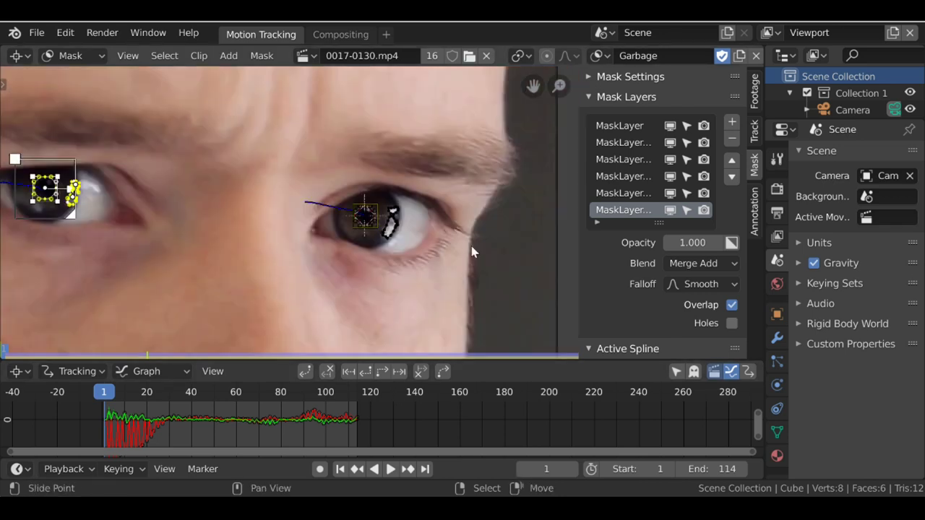
Deselect the first eye's masks, select the other eye's pupil marker with its garbage circle and reflection outlines, and place the 2D cursor between the brows
{"action": "key", "text": "a"}
{"action": "key", "text": "alt+a"}
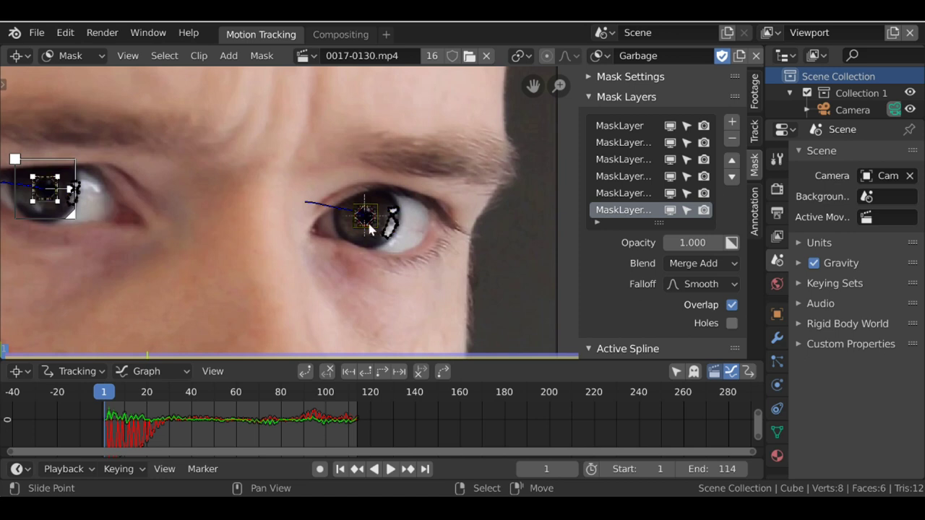
{"action": "scroll", "coordinate": [368, 229], "scroll_direction": "up", "scroll_amount": 2}
{"action": "left_click", "coordinate": [406, 207]}
{"action": "scroll", "coordinate": [402, 211], "scroll_direction": "up", "scroll_amount": 1}
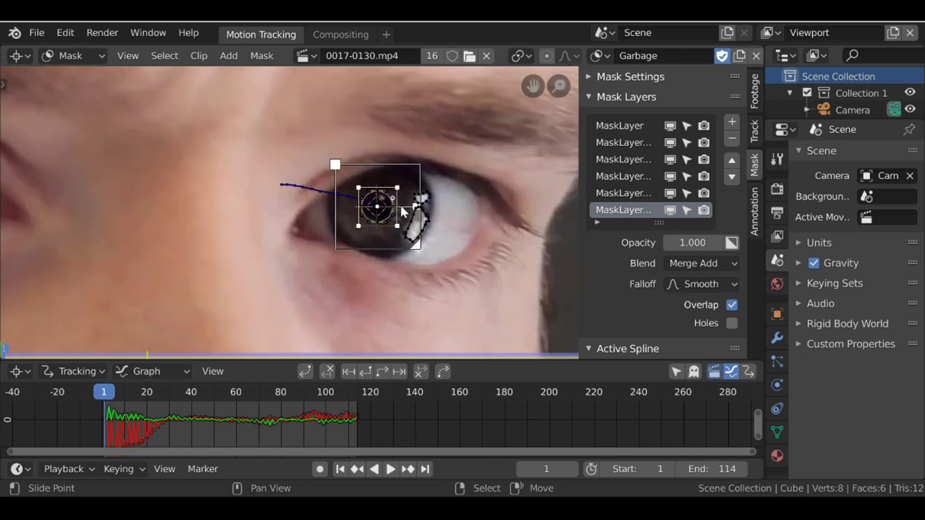
{"action": "key", "text": "a"}
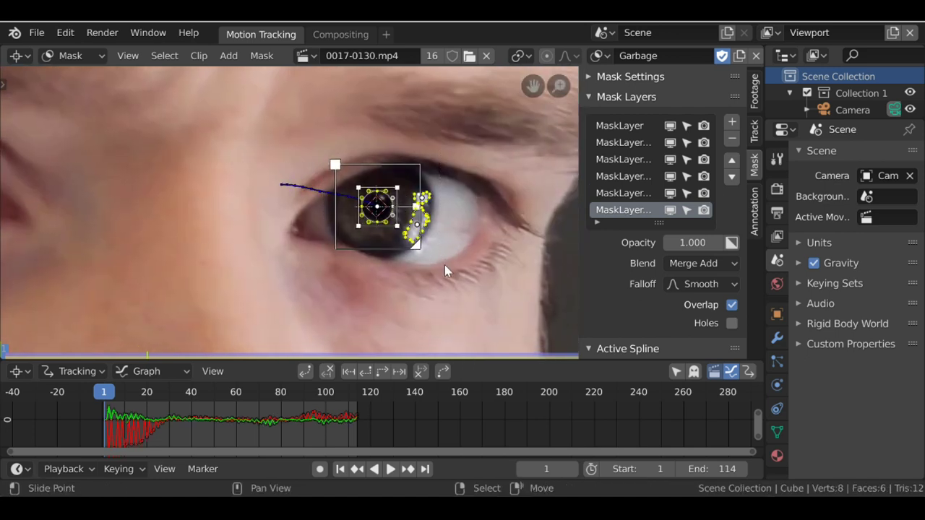
{"action": "scroll", "coordinate": [307, 226], "scroll_direction": "down", "scroll_amount": 4}
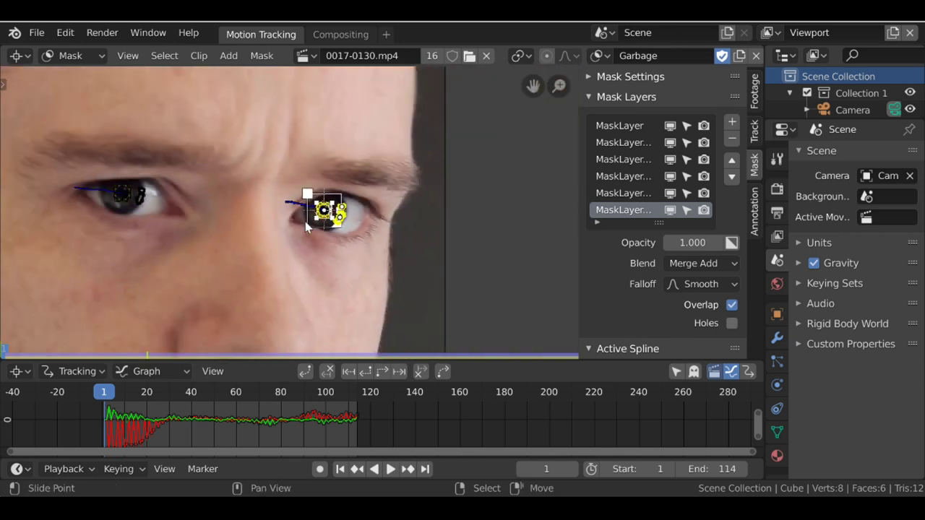
{"action": "right_click", "coordinate": [265, 132], "text": "shift"}
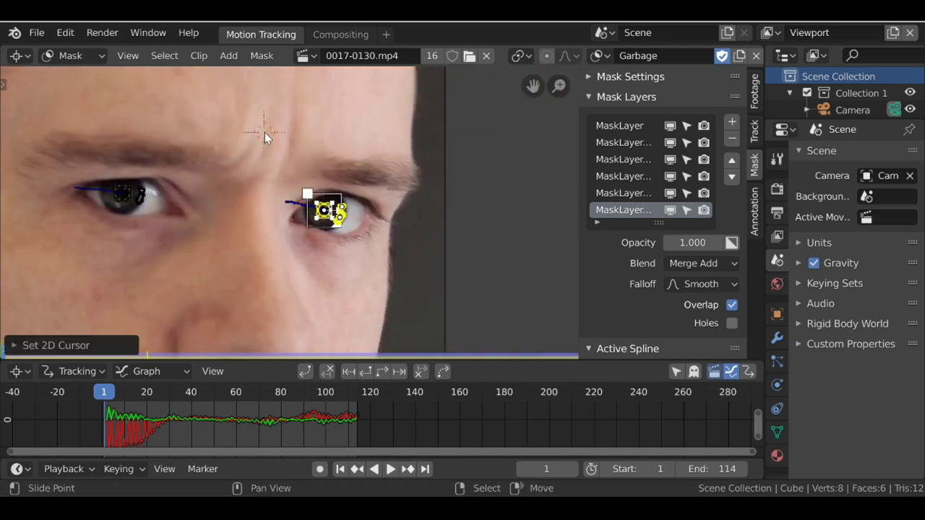
Switch to the Compositing workspace and enable compositing nodes for the scene
{"action": "left_click", "coordinate": [341, 35]}
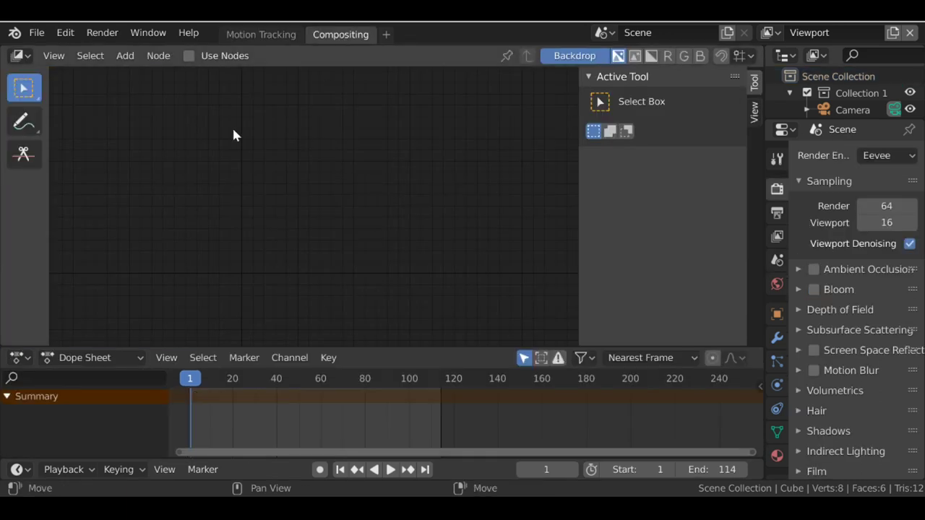
{"action": "left_click", "coordinate": [206, 63]}
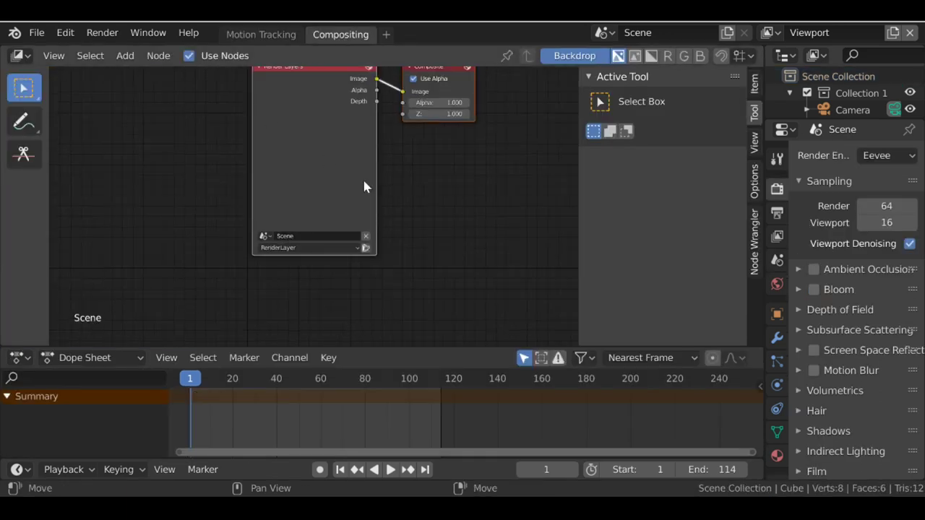
{"action": "mouse_move", "coordinate": [284, 144]}
{"action": "left_mouse_down"}
{"action": "mouse_move", "coordinate": [242, 144]}
{"action": "mouse_move", "coordinate": [273, 145]}
{"action": "mouse_move", "coordinate": [267, 138]}
{"action": "left_mouse_up"}
{"action": "left_click", "coordinate": [267, 139]}
{"action": "key", "text": "x"}
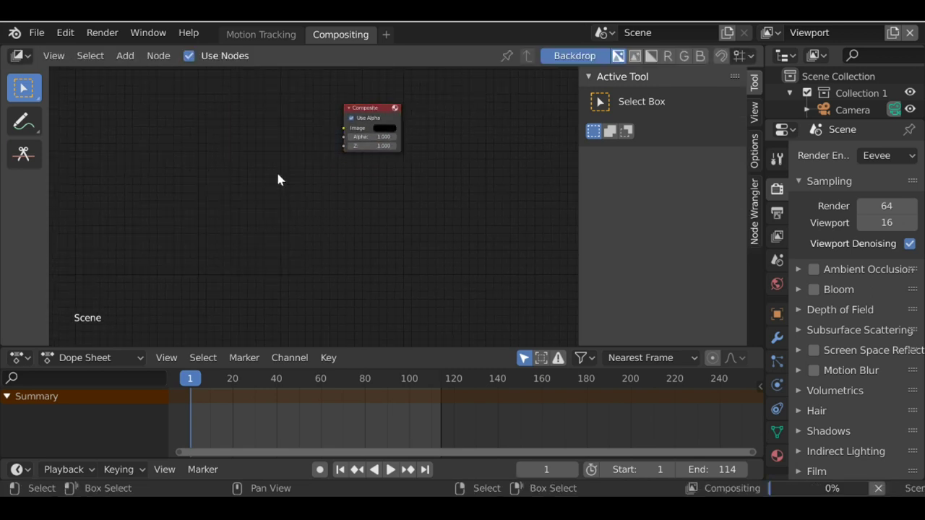
{"action": "key", "text": "ctrl+z"}
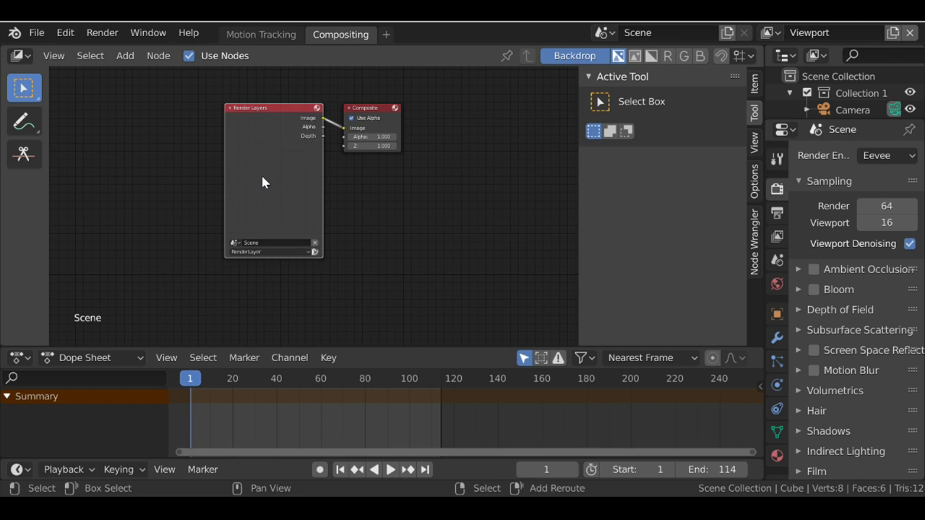
Switch the Render Layers node to a Movie Clip input using 0017-0130.mp4 and preview it through a Viewer node
{"action": "key", "text": "shift+s"}
{"action": "mouse_move", "coordinate": [249, 179]}
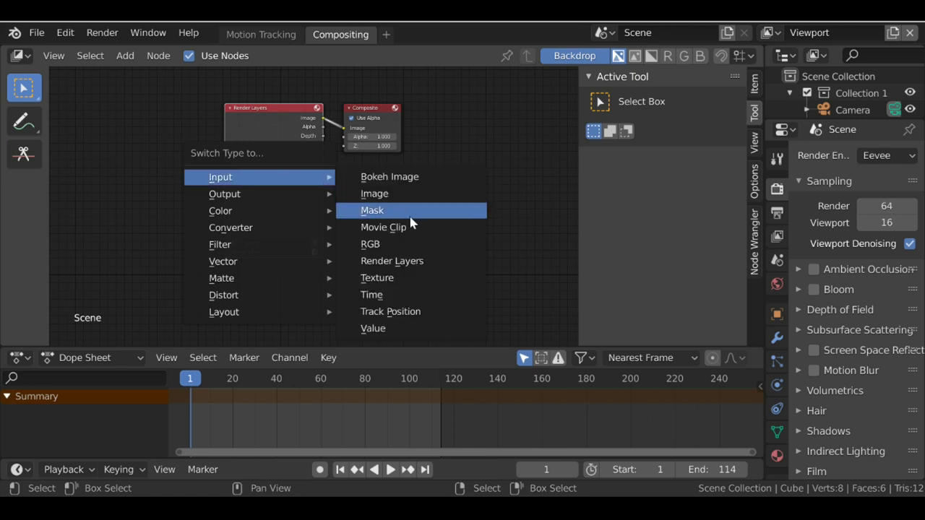
{"action": "left_click", "coordinate": [408, 228]}
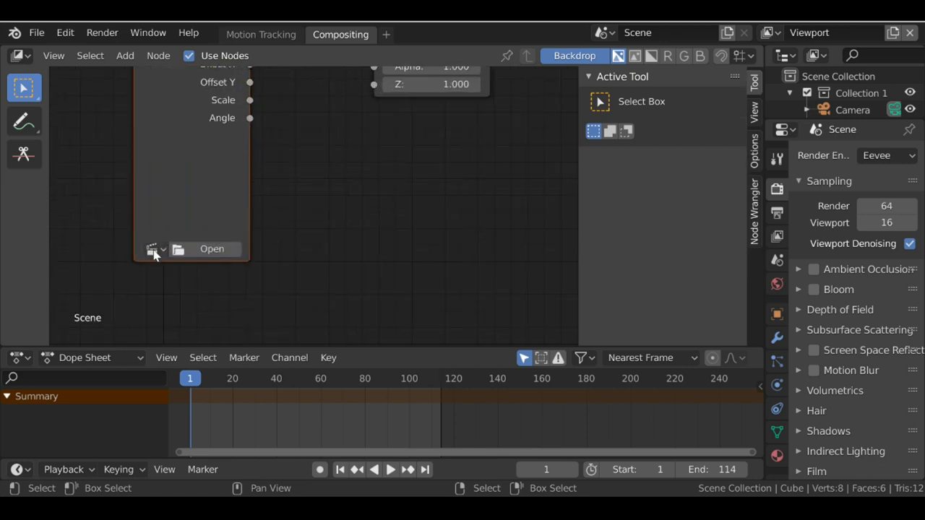
{"action": "left_click", "coordinate": [151, 249]}
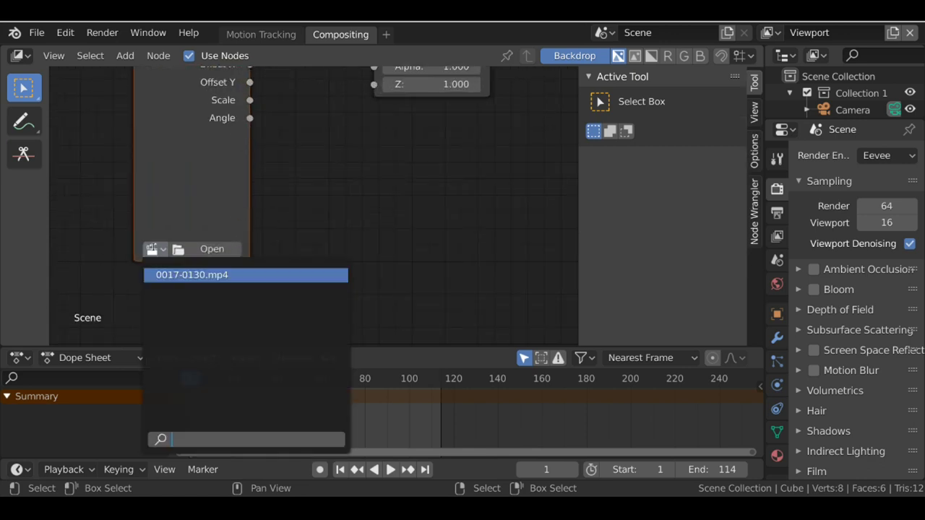
{"action": "left_click", "coordinate": [258, 274]}
{"action": "scroll", "coordinate": [263, 267], "scroll_direction": "down", "scroll_amount": 3}
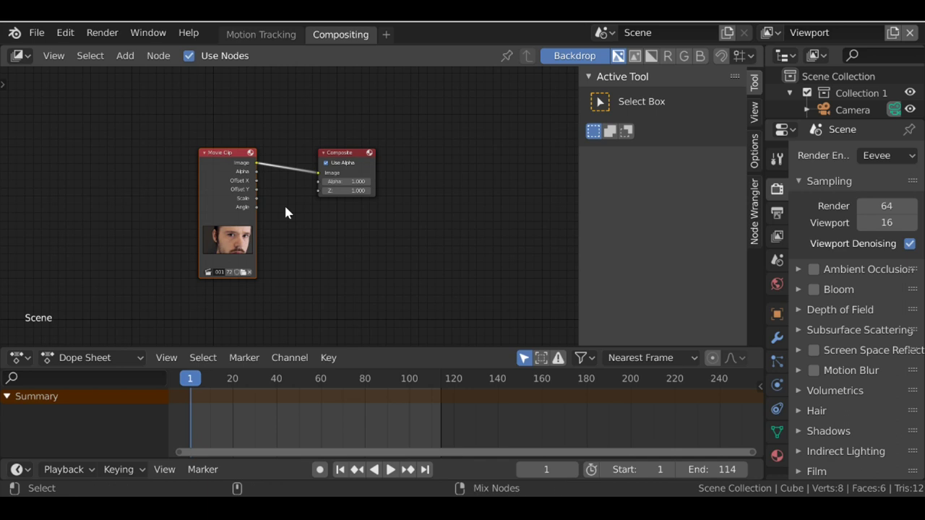
{"action": "left_click", "coordinate": [213, 163], "text": "ctrl+shift"}
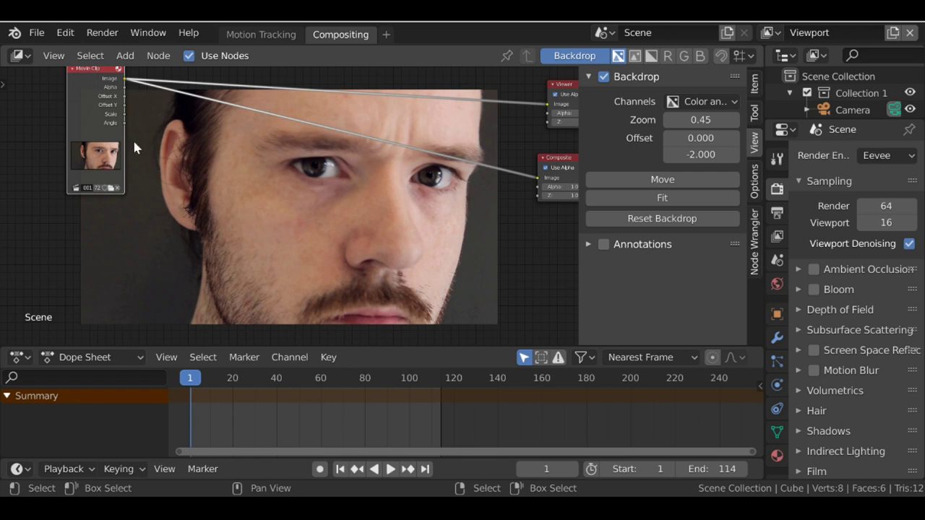
Append the Eye Col Change node tree from temp.blend
{"action": "left_click", "coordinate": [36, 33]}
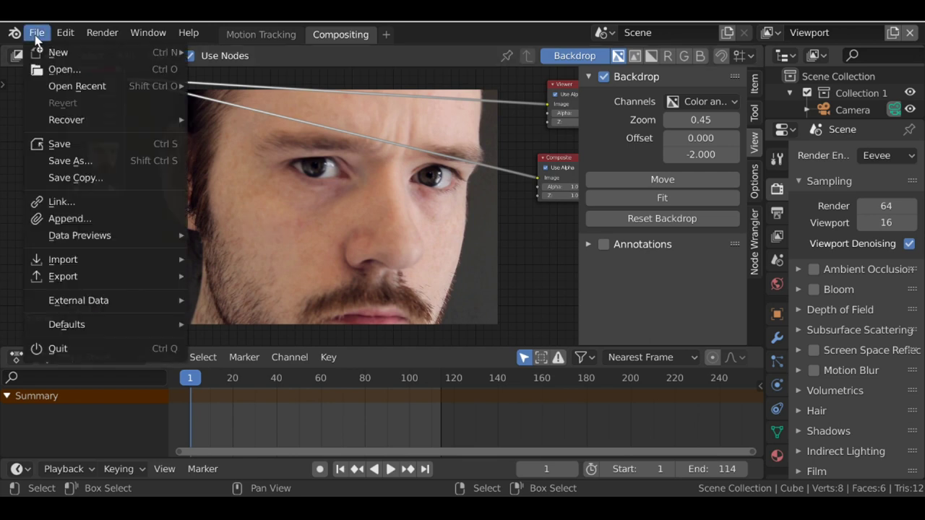
{"action": "left_click", "coordinate": [69, 218]}
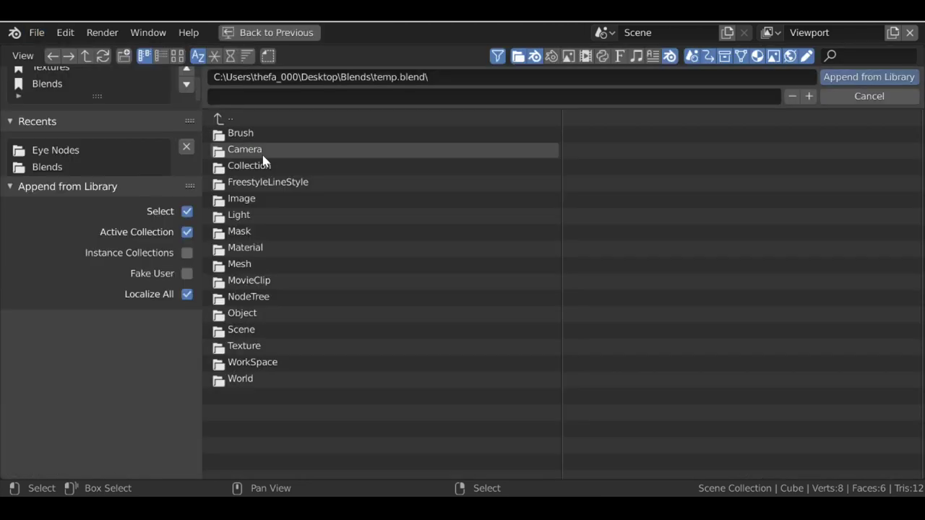
{"action": "left_click", "coordinate": [271, 297]}
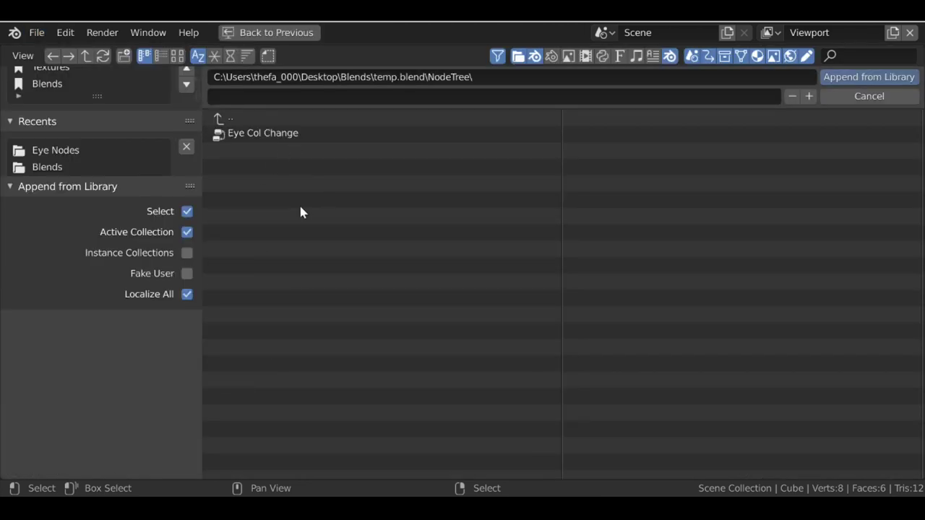
{"action": "left_click", "coordinate": [295, 136]}
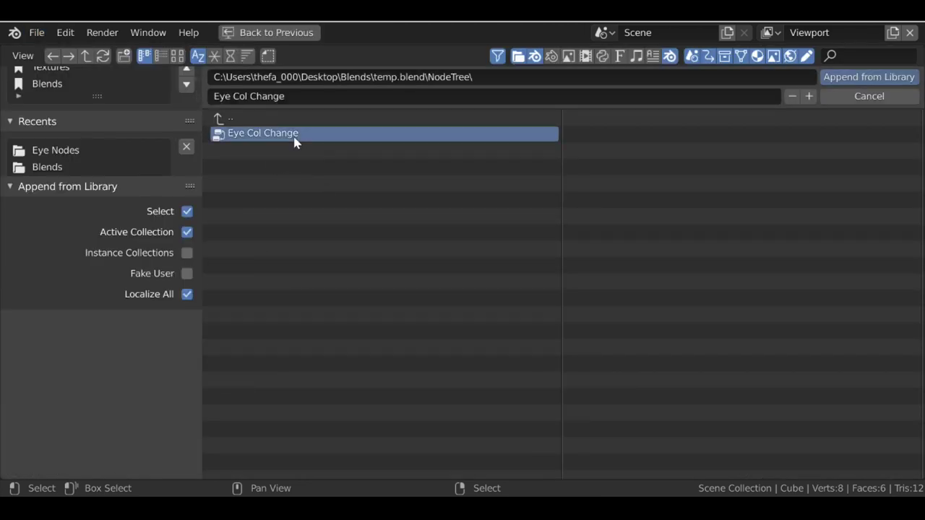
{"action": "left_click", "coordinate": [878, 76]}
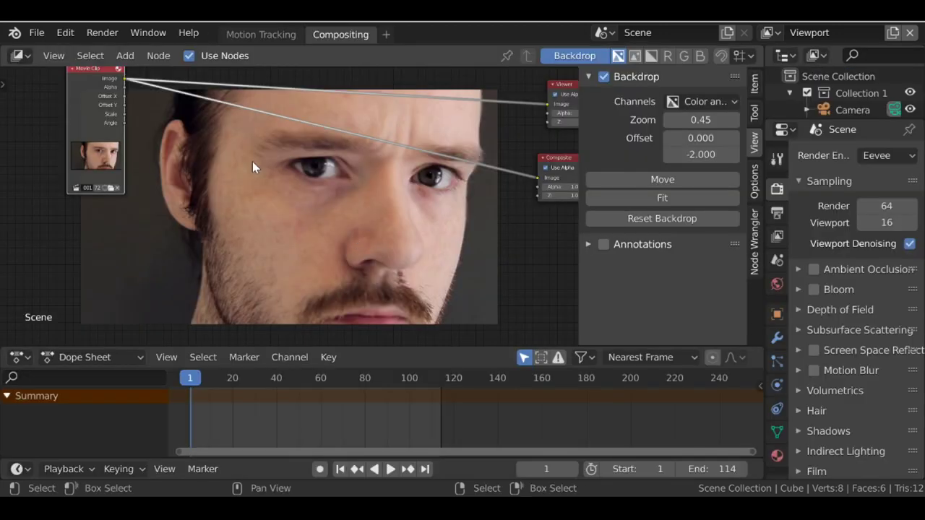
Insert the Eye Col Change group node on the link between the Movie Clip and the output nodes
{"action": "key", "text": "shift+a"}
{"action": "mouse_move", "coordinate": [225, 317]}
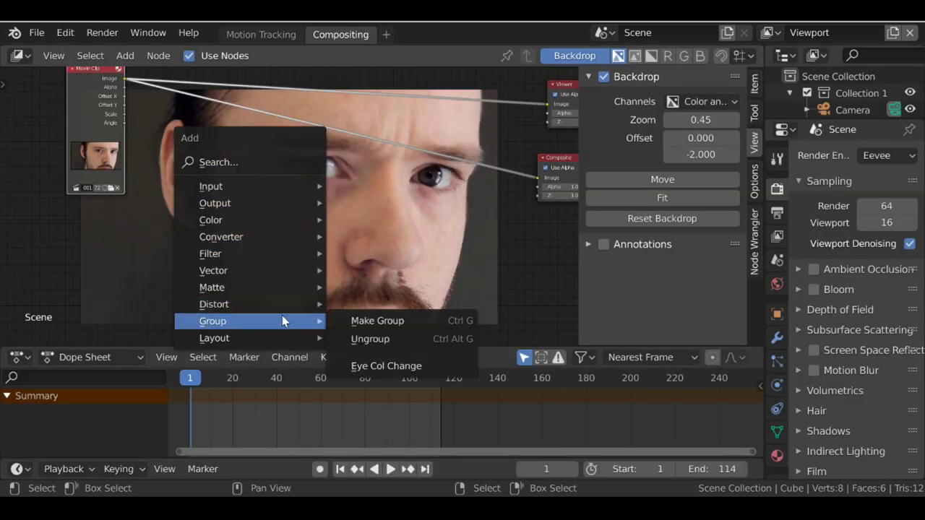
{"action": "left_click", "coordinate": [419, 368]}
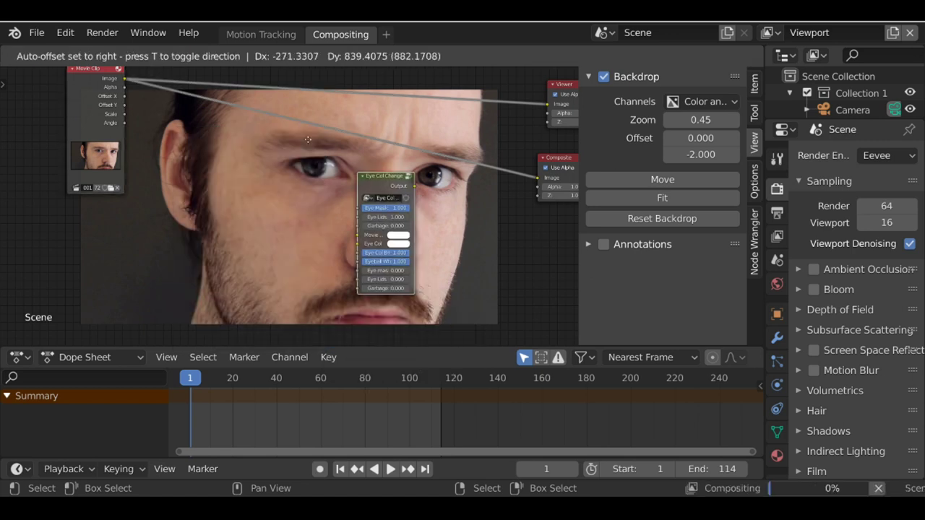
{"action": "left_click", "coordinate": [329, 113]}
{"action": "scroll", "coordinate": [330, 115], "scroll_direction": "up", "scroll_amount": 1}
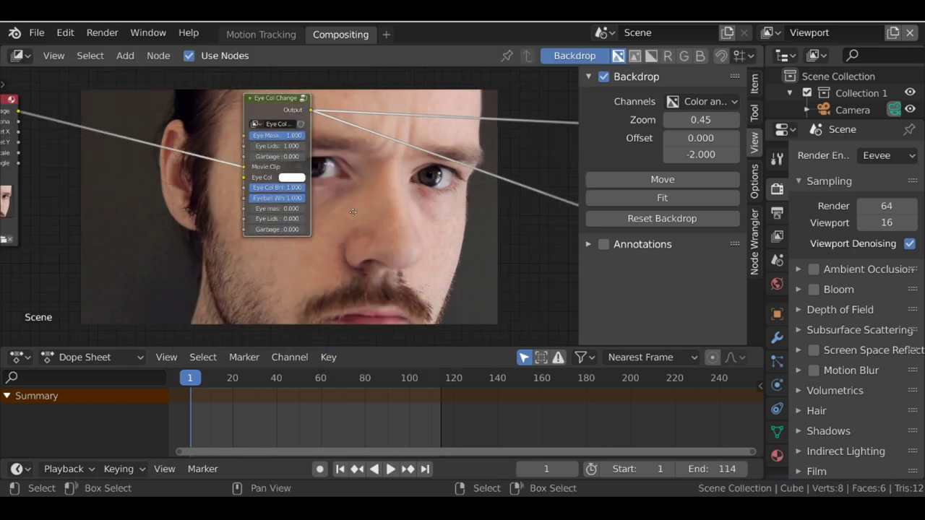
{"action": "left_click_drag", "start_coordinate": [261, 118], "coordinate": [181, 96]}
Add a Mask node, set it to Eyes Mask and connect it to the group's Eye Mask input
{"action": "key", "text": "shift+a"}
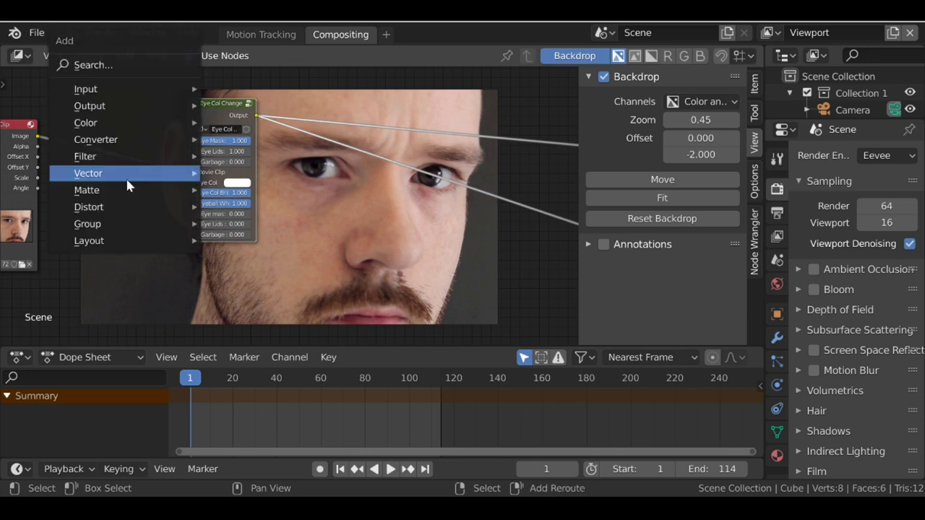
{"action": "mouse_move", "coordinate": [130, 93]}
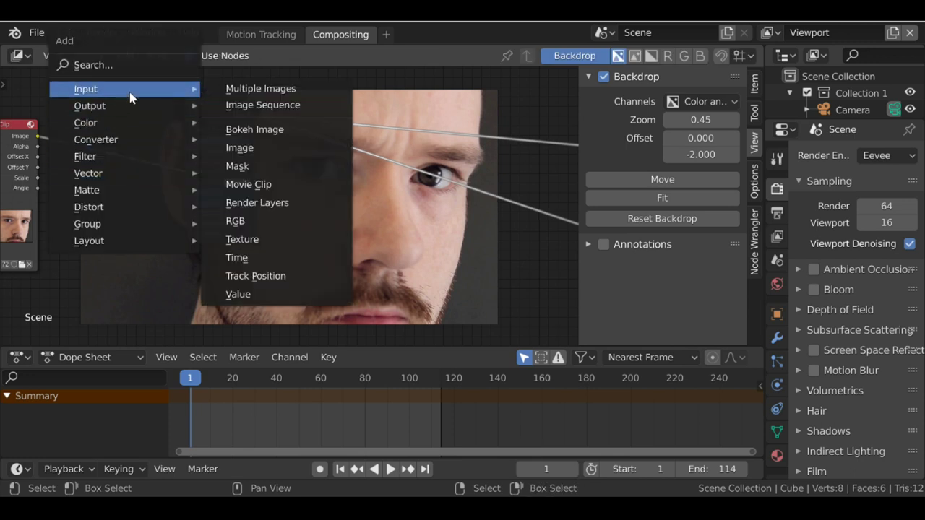
{"action": "left_click", "coordinate": [250, 165]}
{"action": "left_click", "coordinate": [58, 115]}
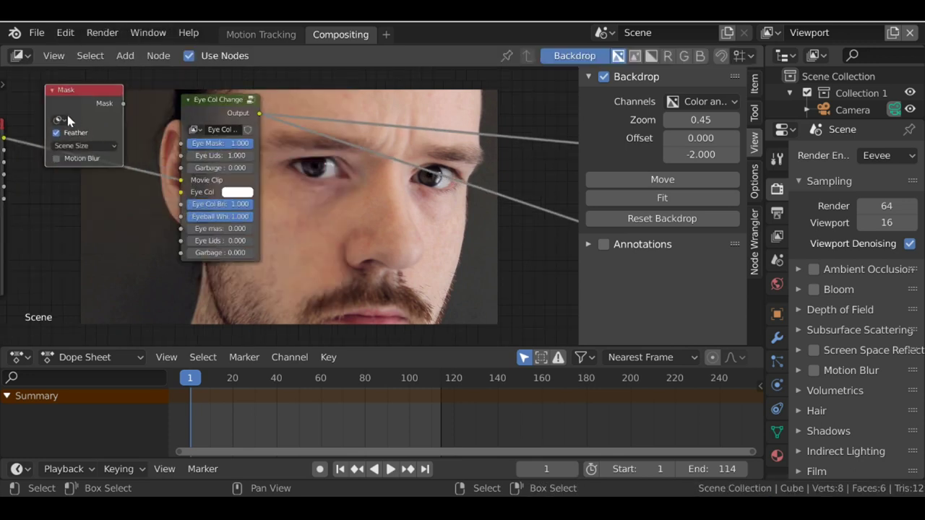
{"action": "left_click", "coordinate": [58, 119]}
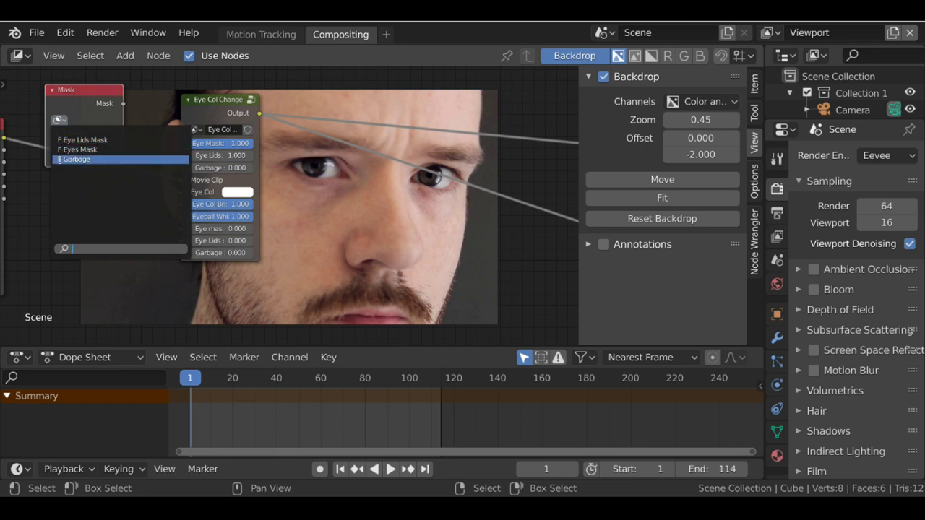
{"action": "left_click", "coordinate": [110, 149]}
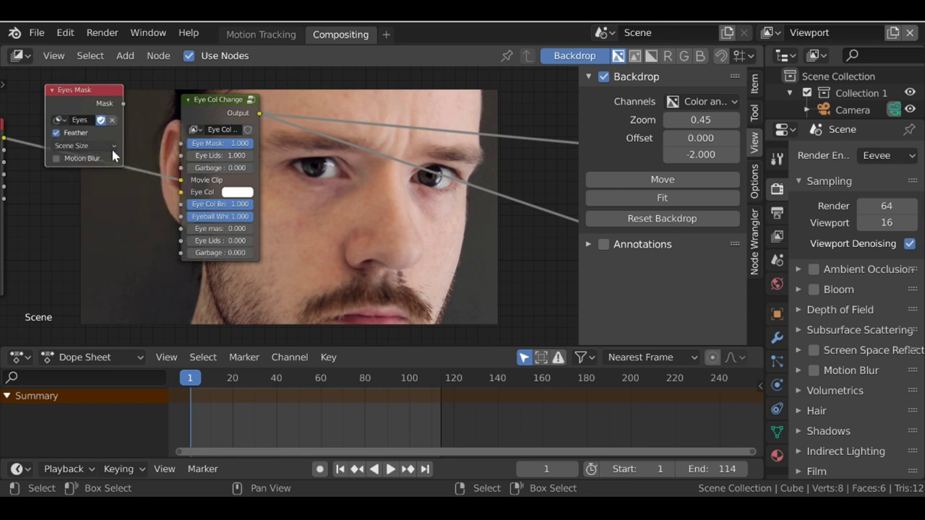
{"action": "left_click_drag", "start_coordinate": [123, 103], "coordinate": [150, 142]}
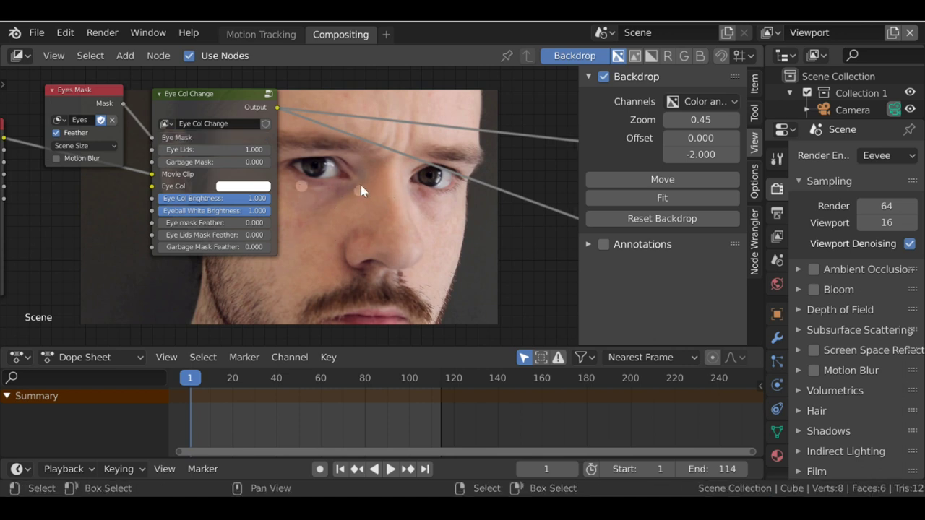
Set the output resolution scale to 100% and reattach the mask link at the group's Eye Mask input
{"action": "left_click", "coordinate": [777, 212]}
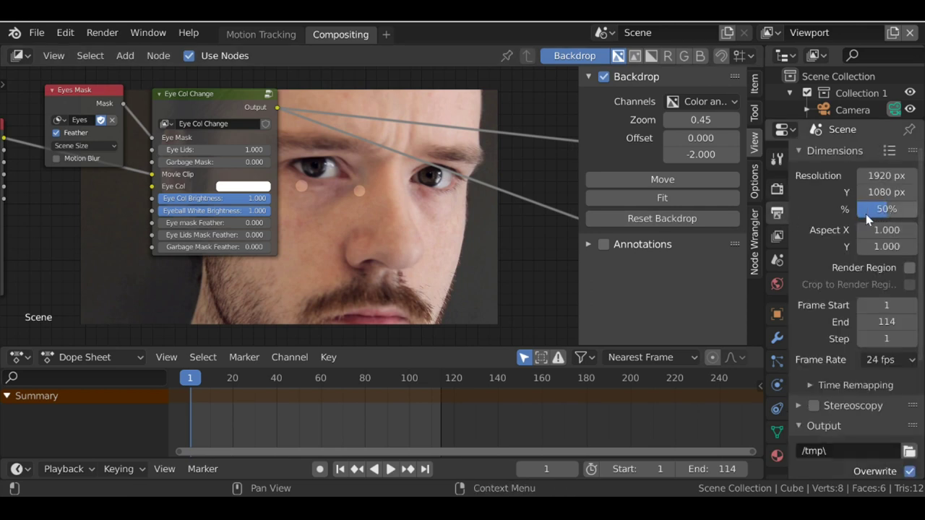
{"action": "left_click_drag", "start_coordinate": [881, 210], "coordinate": [920, 215]}
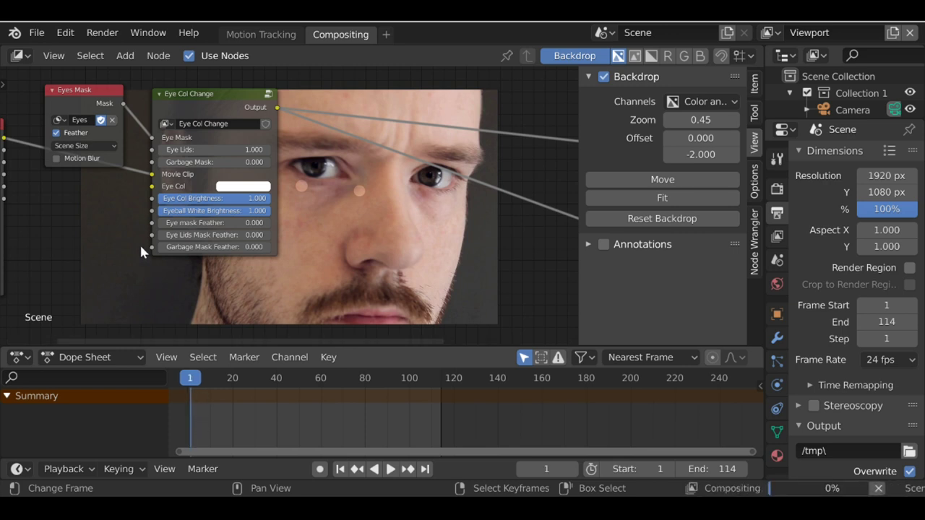
{"action": "left_click_drag", "start_coordinate": [150, 137], "coordinate": [155, 139]}
Set the Eye Col colour of the Eye Col Change node to a light green
{"action": "middle_click_drag", "start_coordinate": [350, 154], "coordinate": [331, 234]}
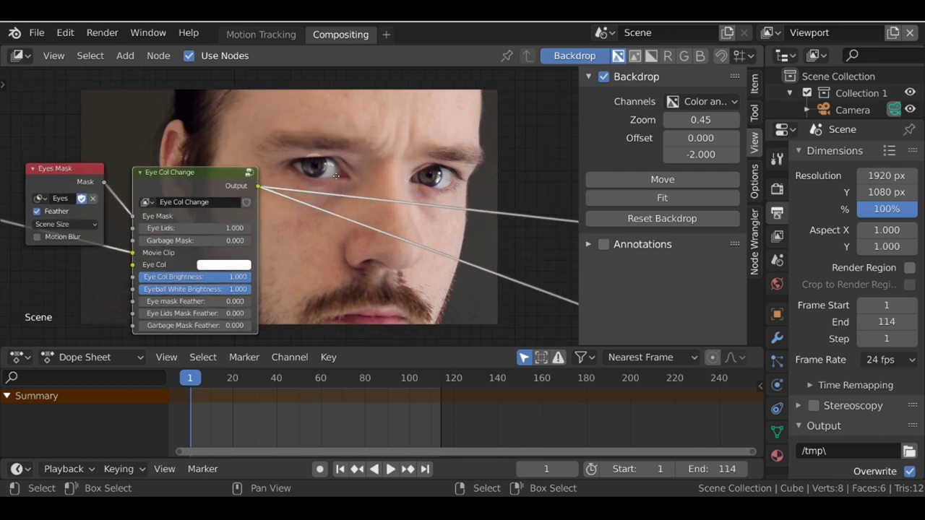
{"action": "middle_click_drag", "start_coordinate": [336, 176], "coordinate": [347, 89]}
{"action": "left_click", "coordinate": [242, 186]}
{"action": "left_click_drag", "start_coordinate": [253, 233], "coordinate": [251, 230]}
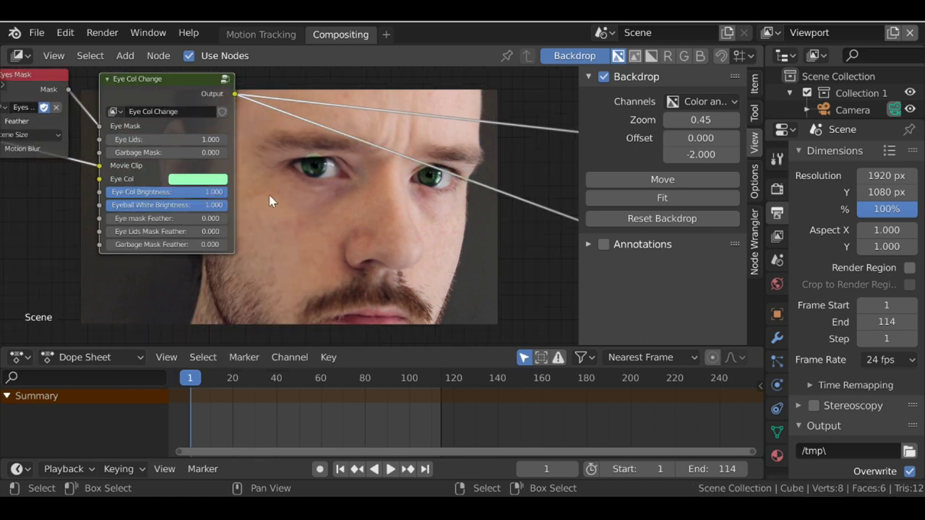
Duplicate the Eyes Mask node, assign Eye Lids Mask to the copy, connect it to the group's Eye Lids input and place it beneath the original
{"action": "scroll", "coordinate": [269, 195], "scroll_direction": "down", "scroll_amount": 1}
{"action": "middle_click_drag", "start_coordinate": [270, 195], "coordinate": [342, 184]}
{"action": "left_click_drag", "start_coordinate": [10, 120], "coordinate": [571, 131]}
{"action": "left_click", "coordinate": [570, 136]}
{"action": "left_click", "coordinate": [121, 86]}
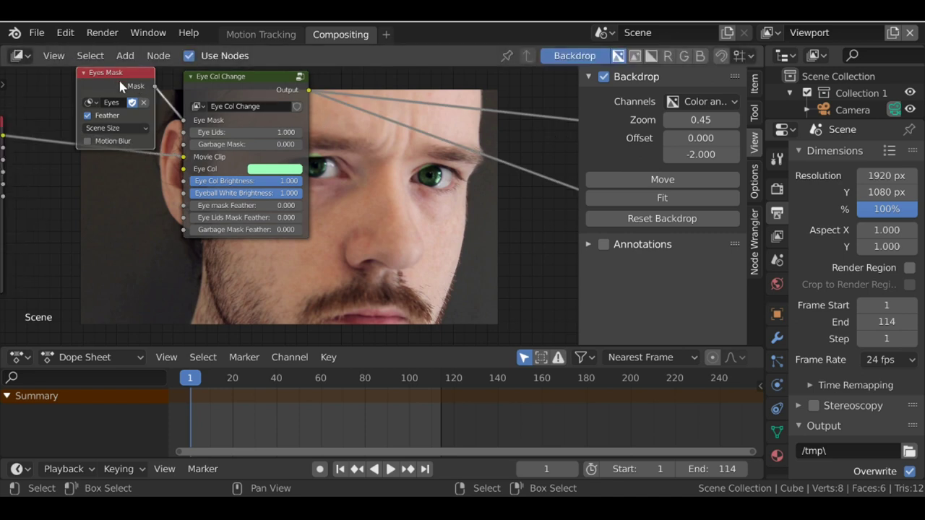
{"action": "key", "text": "shift+d"}
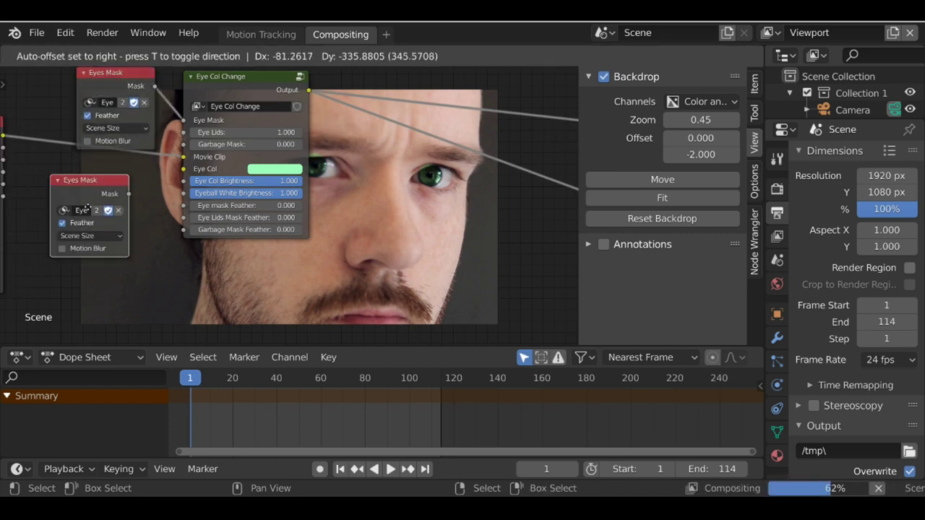
{"action": "left_click", "coordinate": [93, 192]}
{"action": "left_click", "coordinate": [63, 208]}
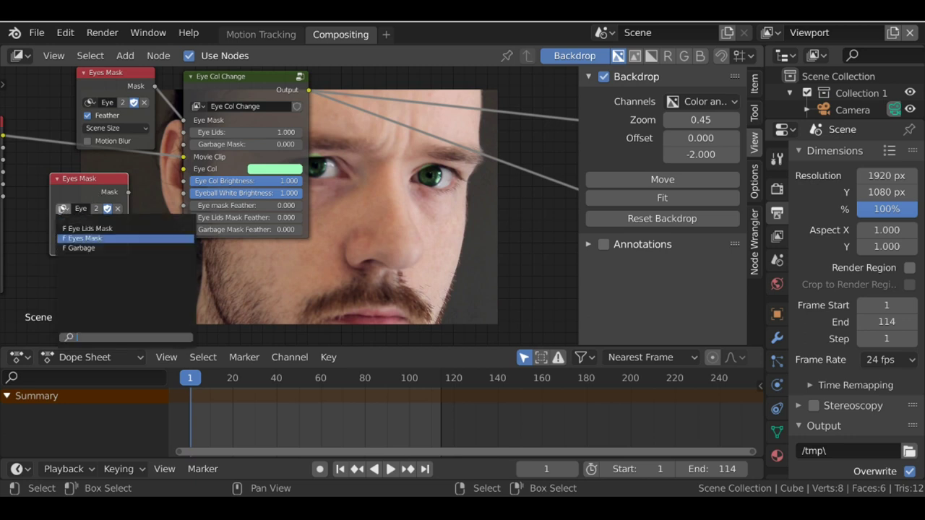
{"action": "left_click", "coordinate": [114, 228]}
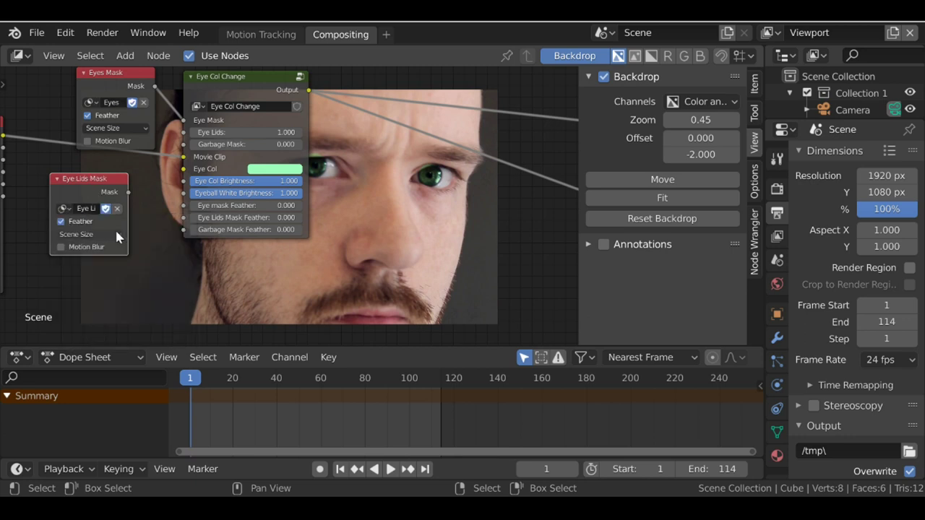
{"action": "left_click_drag", "start_coordinate": [128, 192], "coordinate": [184, 133]}
{"action": "middle_click_drag", "start_coordinate": [335, 178], "coordinate": [306, 156]}
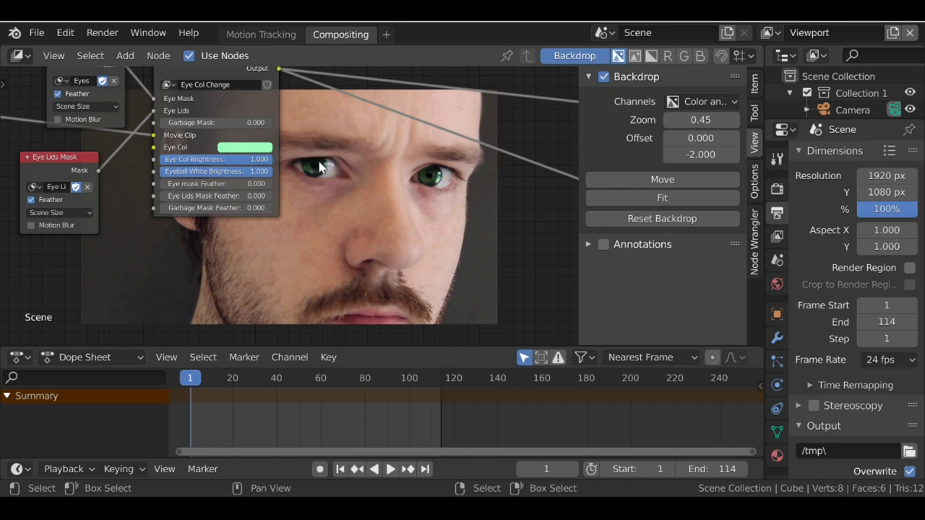
{"action": "left_click_drag", "start_coordinate": [31, 188], "coordinate": [65, 166]}
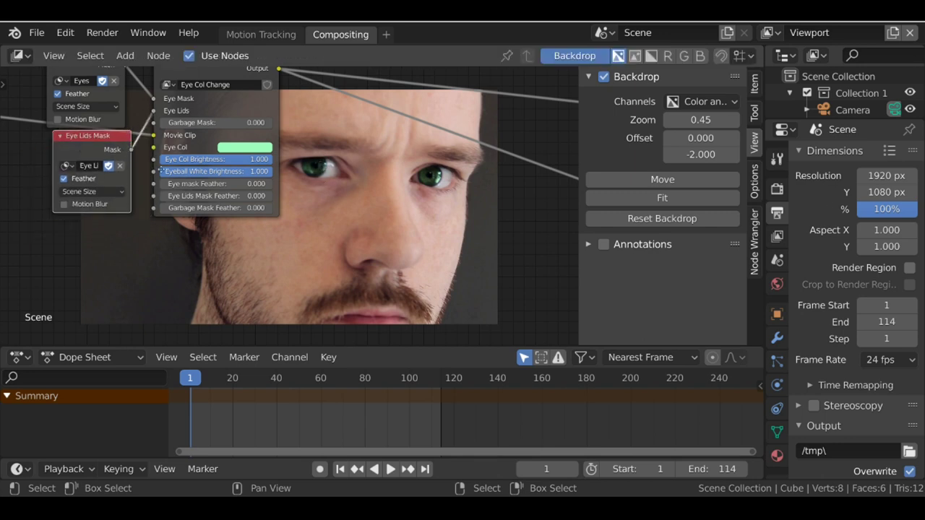
Duplicate the Eye Lids Mask node, assign the Garbage mask to the copy and connect it to the Garbage Mask input
{"action": "middle_click_drag", "start_coordinate": [75, 63], "coordinate": [195, 136]}
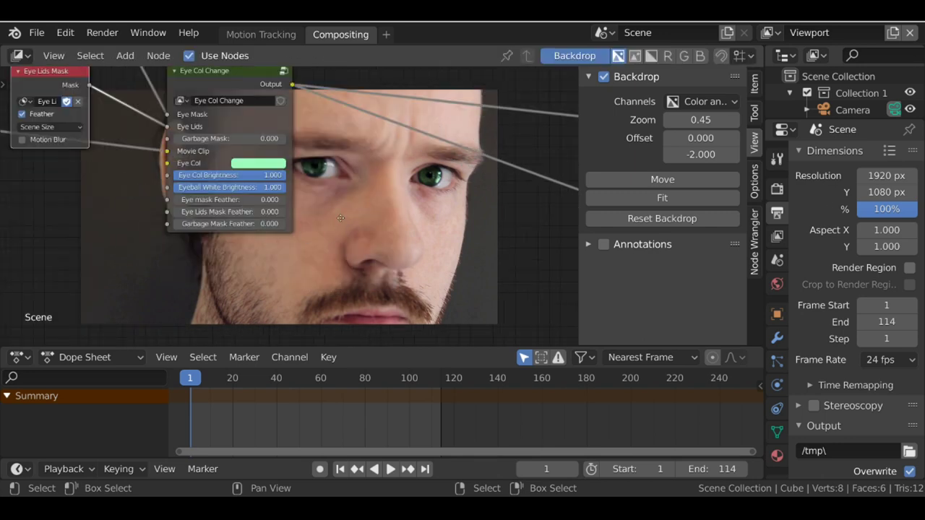
{"action": "middle_click_drag", "start_coordinate": [348, 226], "coordinate": [335, 220]}
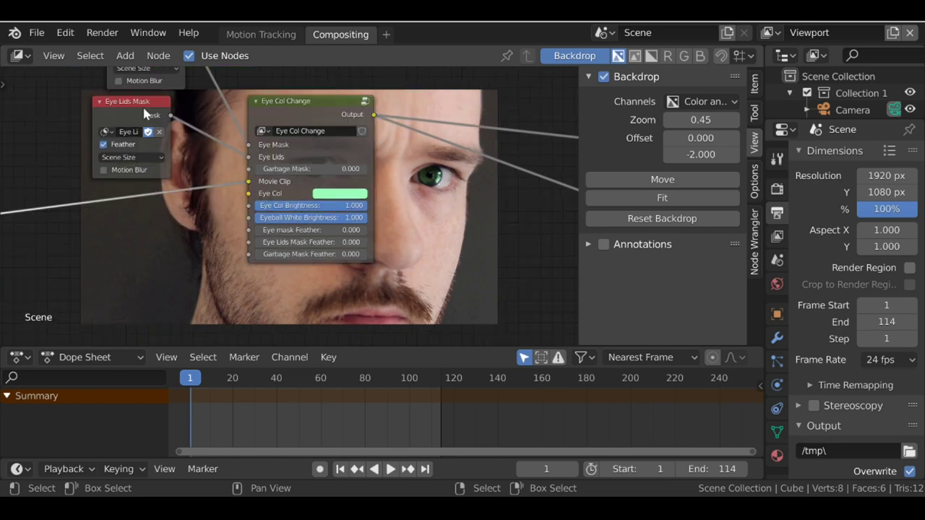
{"action": "left_click", "coordinate": [142, 105]}
{"action": "key", "text": "shift+d"}
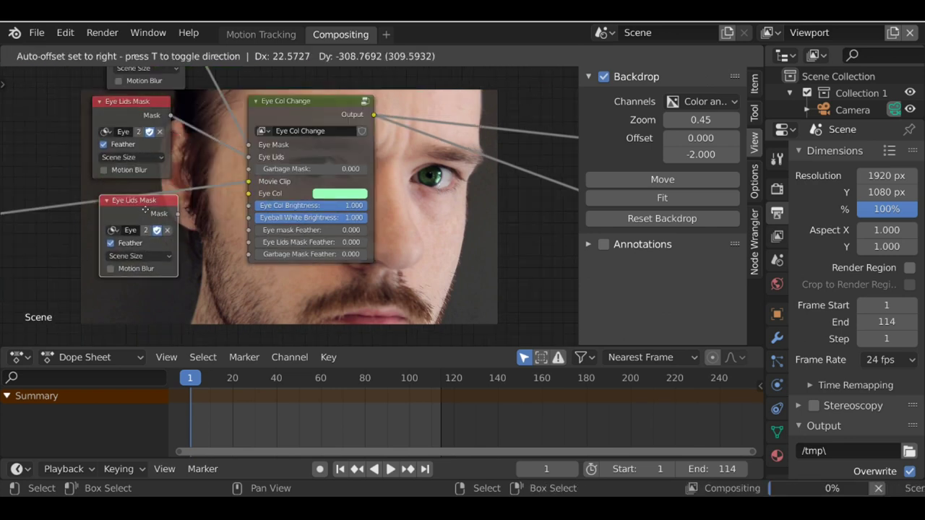
{"action": "left_click", "coordinate": [147, 215]}
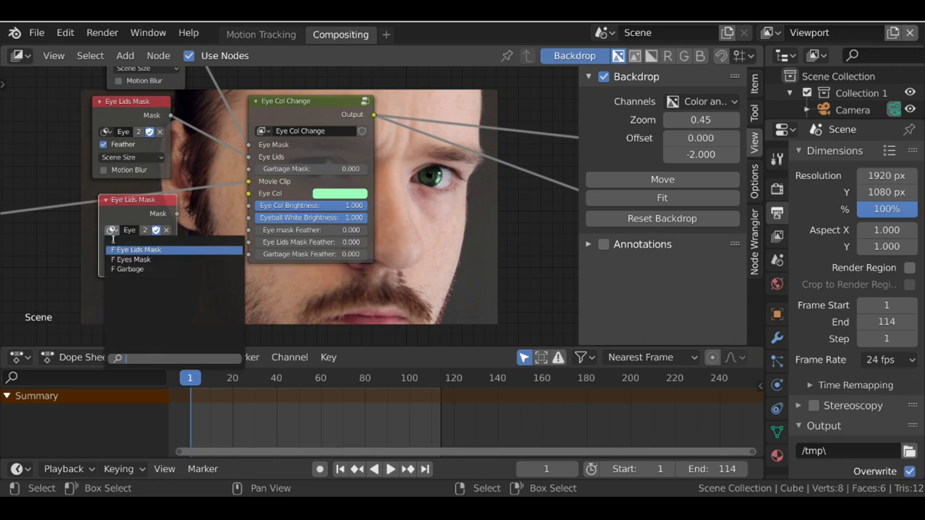
{"action": "left_click", "coordinate": [136, 268]}
{"action": "left_click_drag", "start_coordinate": [178, 211], "coordinate": [251, 166]}
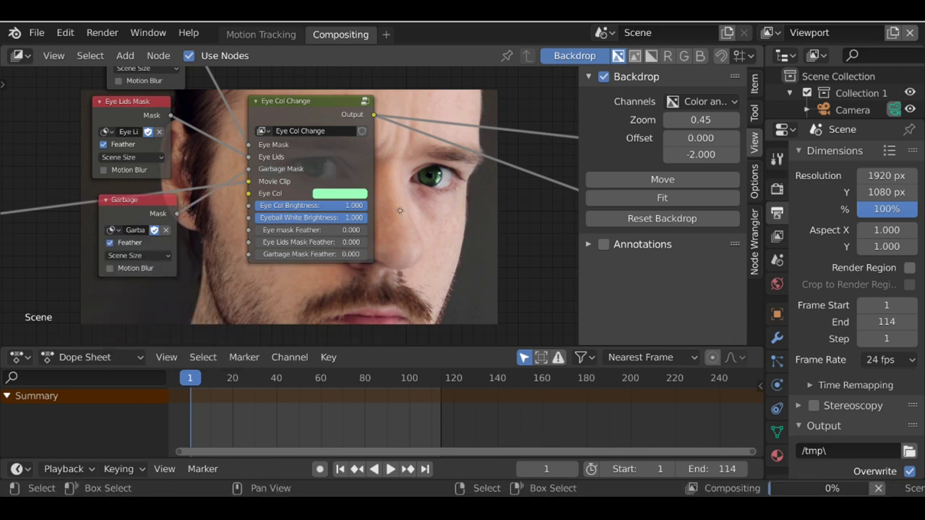
Set the group's Eye Col Brightness to 0.792 and Eyeball White Brightness to 0.949
{"action": "middle_click_drag", "start_coordinate": [399, 210], "coordinate": [316, 158]}
{"action": "scroll", "coordinate": [311, 189], "scroll_direction": "up", "scroll_amount": 2}
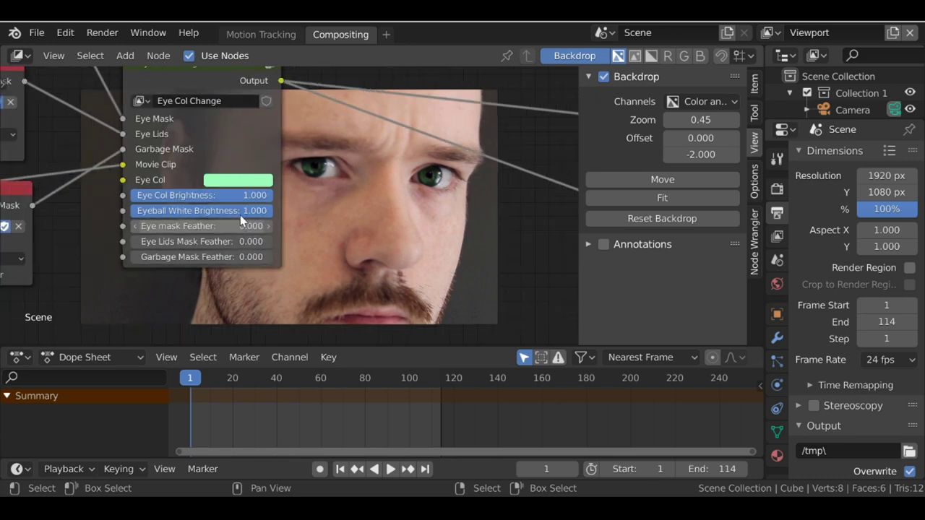
{"action": "middle_click_drag", "start_coordinate": [308, 188], "coordinate": [263, 180]}
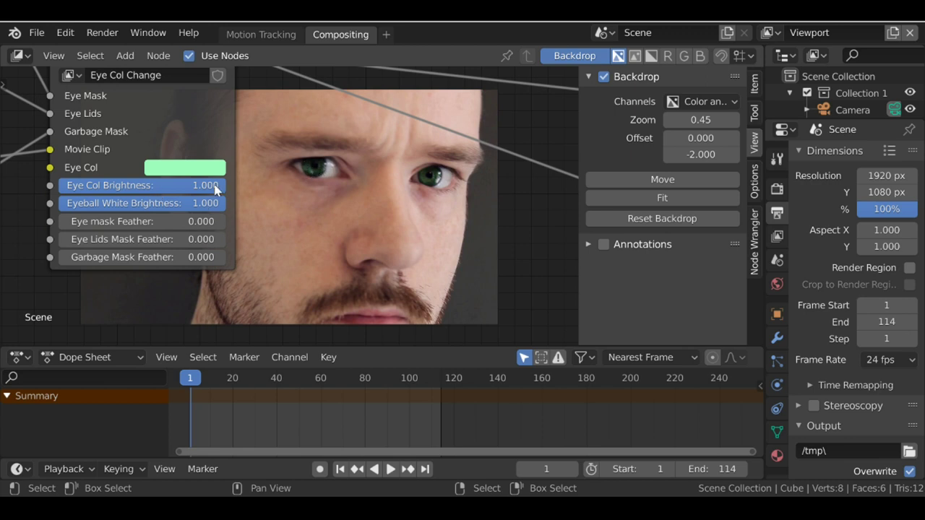
{"action": "left_click_drag", "start_coordinate": [223, 185], "coordinate": [171, 185]}
{"action": "left_click_drag", "start_coordinate": [210, 203], "coordinate": [85, 203]}
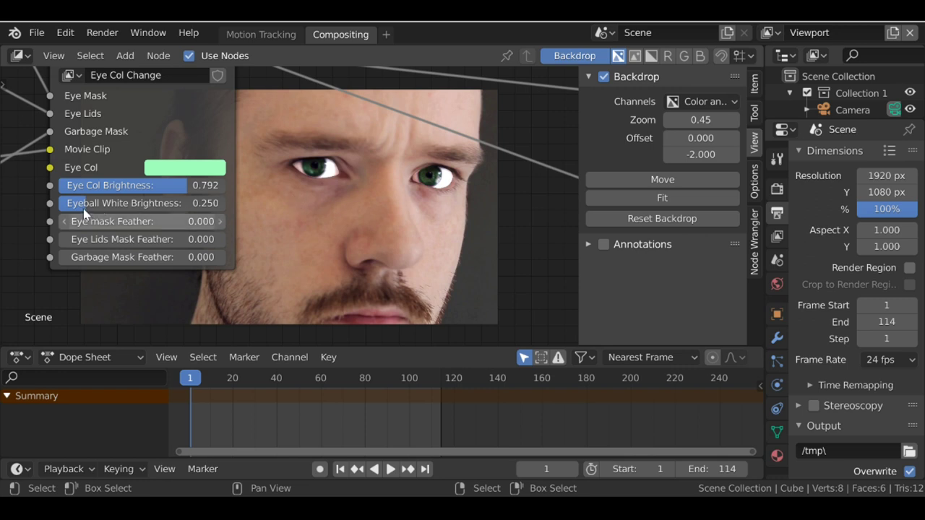
{"action": "left_click_drag", "start_coordinate": [85, 203], "coordinate": [189, 203]}
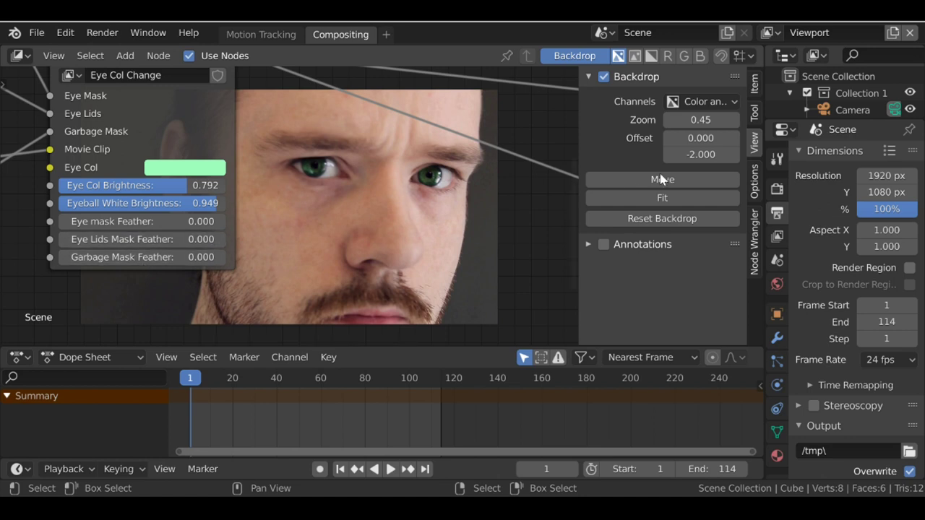
Set the feathers on the Eye Col Change node: eye mask 20, eye lids mask 4 and garbage mask 3
{"action": "left_click_drag", "start_coordinate": [704, 119], "coordinate": [705, 119]}
{"action": "left_click_drag", "start_coordinate": [704, 119], "coordinate": [734, 119]}
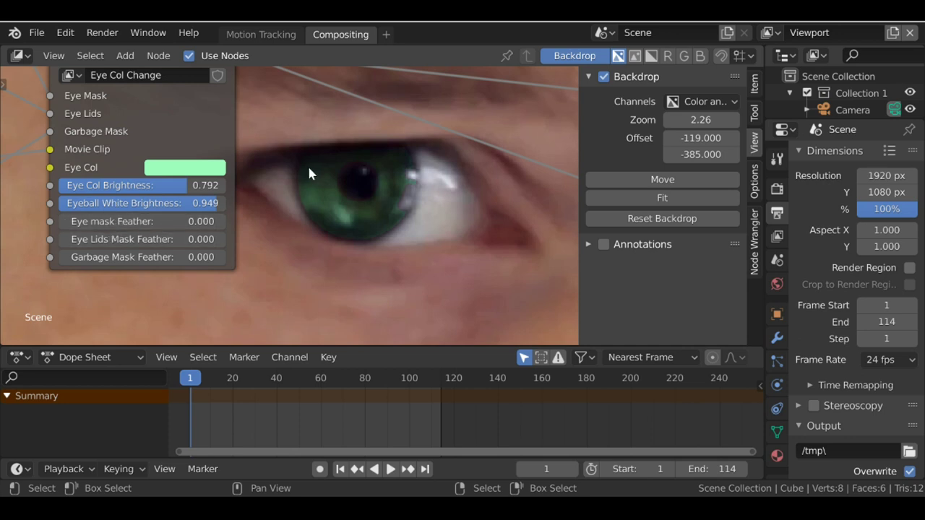
{"action": "left_click", "coordinate": [154, 227]}
{"action": "type", "text": "20"}
{"action": "key", "text": "Return"}
{"action": "left_click", "coordinate": [175, 239]}
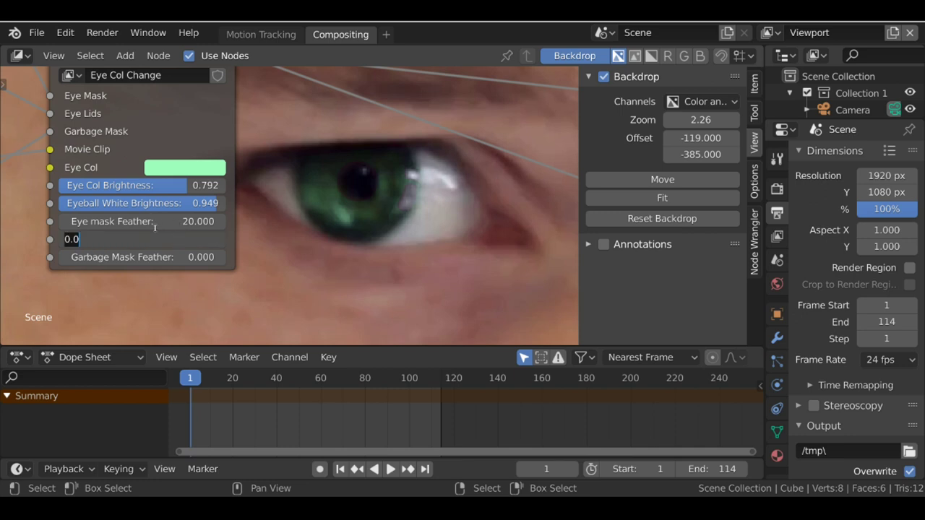
{"action": "type", "text": "4"}
{"action": "key", "text": "Return"}
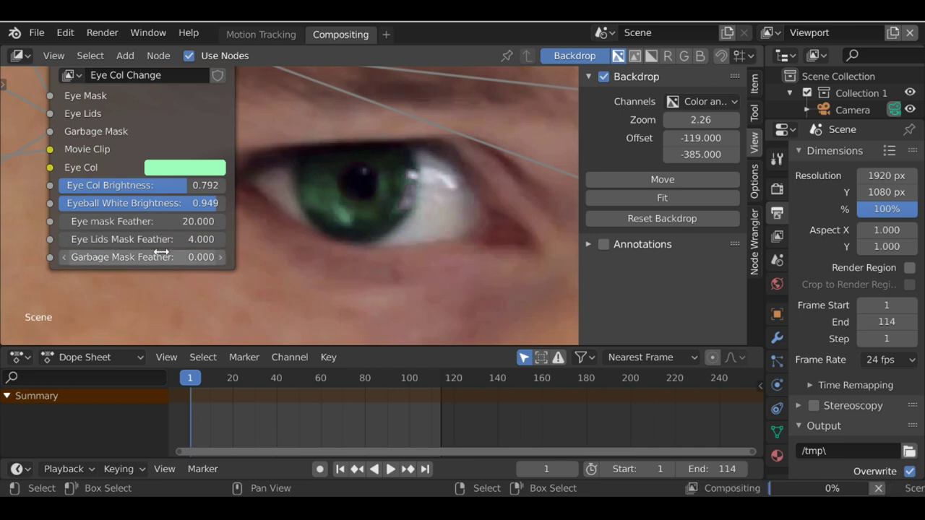
{"action": "left_click", "coordinate": [160, 256]}
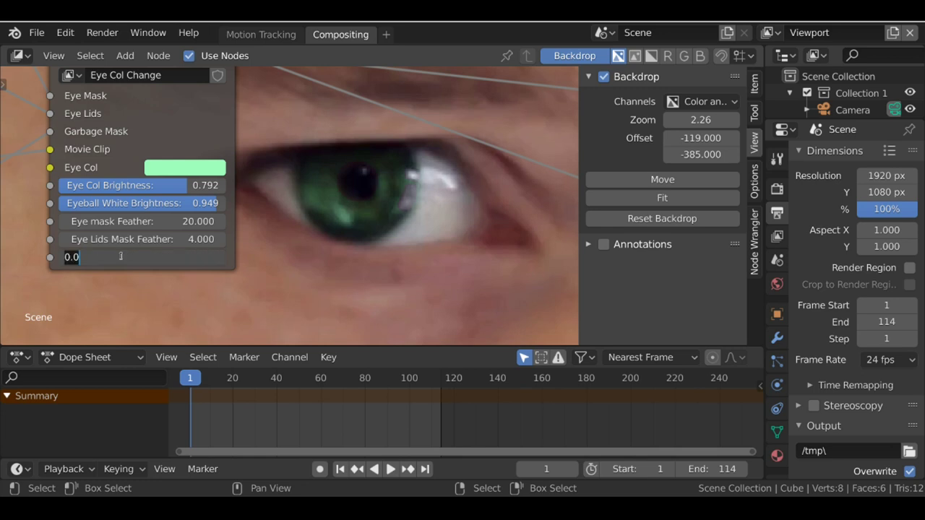
{"action": "type", "text": "3"}
{"action": "key", "text": "Return"}
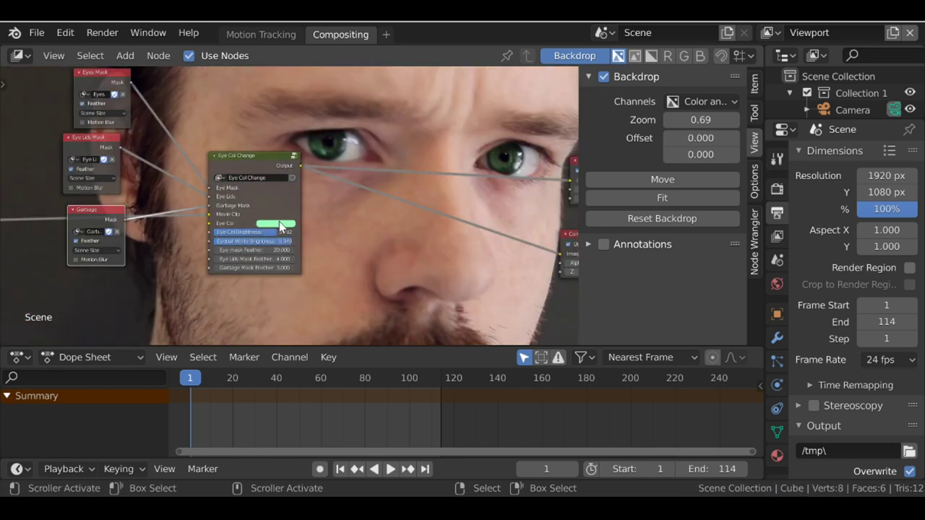
Set the Eye Col colour of the Eye Col Change node to a light blue
{"action": "left_click", "coordinate": [279, 221]}
{"action": "left_click", "coordinate": [288, 129]}
{"action": "left_click", "coordinate": [257, 164]}
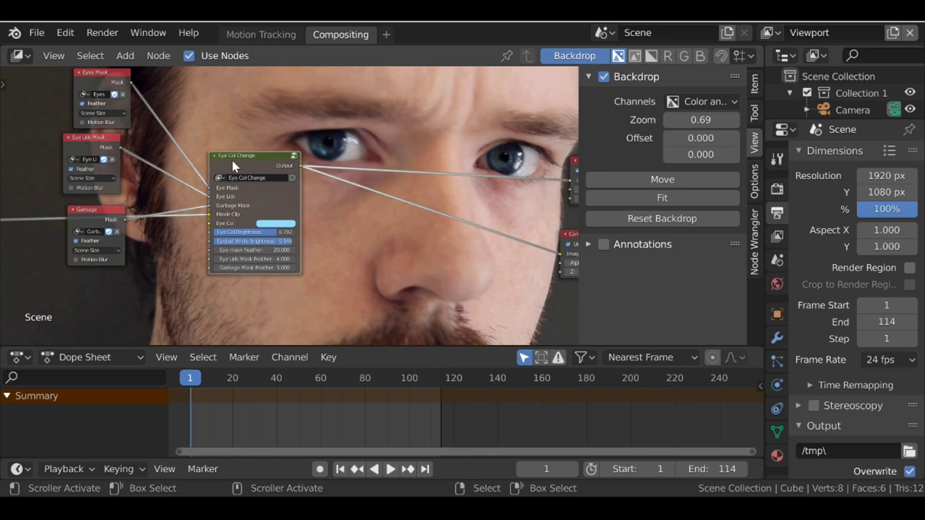
Inside the Eye Col Change group, switch the Soft Light node's blend mode to Multiply and return to the main node tree
{"action": "key", "text": "Tab"}
{"action": "scroll", "coordinate": [244, 179], "scroll_direction": "down", "scroll_amount": 5}
{"action": "middle_click_drag", "start_coordinate": [338, 154], "coordinate": [232, 197]}
{"action": "scroll", "coordinate": [242, 189], "scroll_direction": "up", "scroll_amount": 3}
{"action": "scroll", "coordinate": [248, 187], "scroll_direction": "up", "scroll_amount": 2}
{"action": "left_click_drag", "start_coordinate": [273, 138], "coordinate": [309, 132]}
{"action": "scroll", "coordinate": [326, 157], "scroll_direction": "up", "scroll_amount": 3}
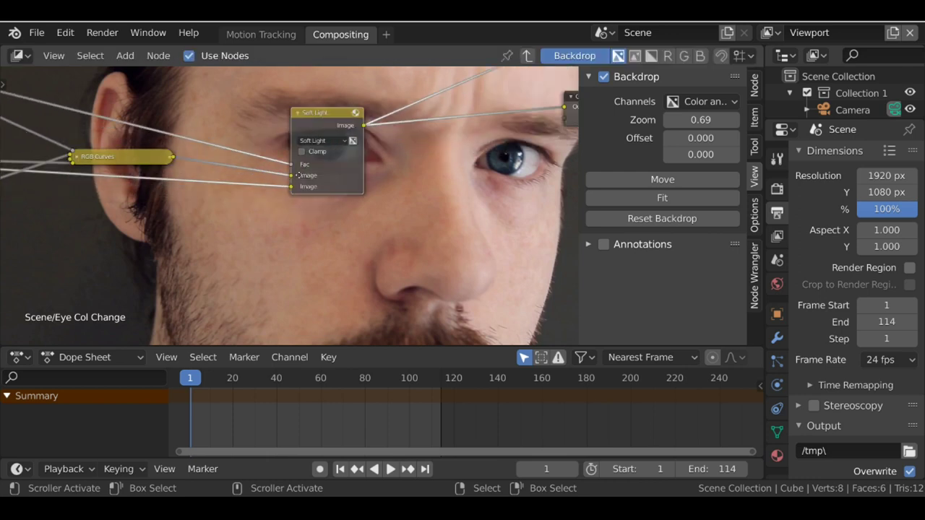
{"action": "middle_click_drag", "start_coordinate": [309, 140], "coordinate": [245, 161]}
{"action": "left_click", "coordinate": [248, 161]}
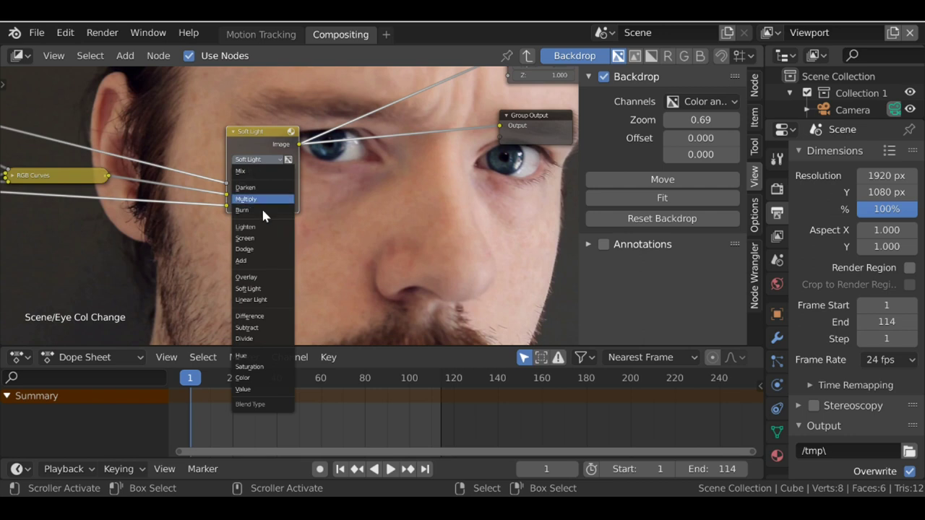
{"action": "left_click", "coordinate": [256, 159]}
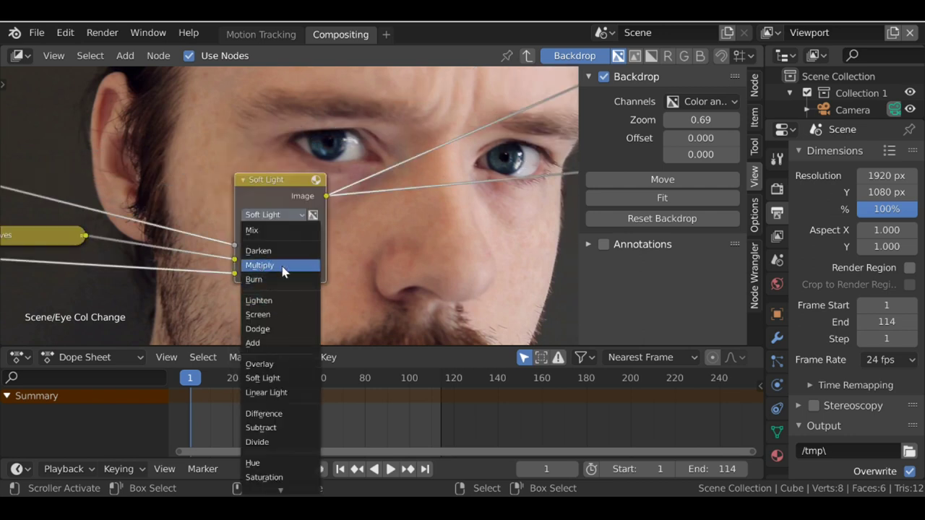
{"action": "left_click", "coordinate": [296, 265]}
{"action": "key", "text": "Tab"}
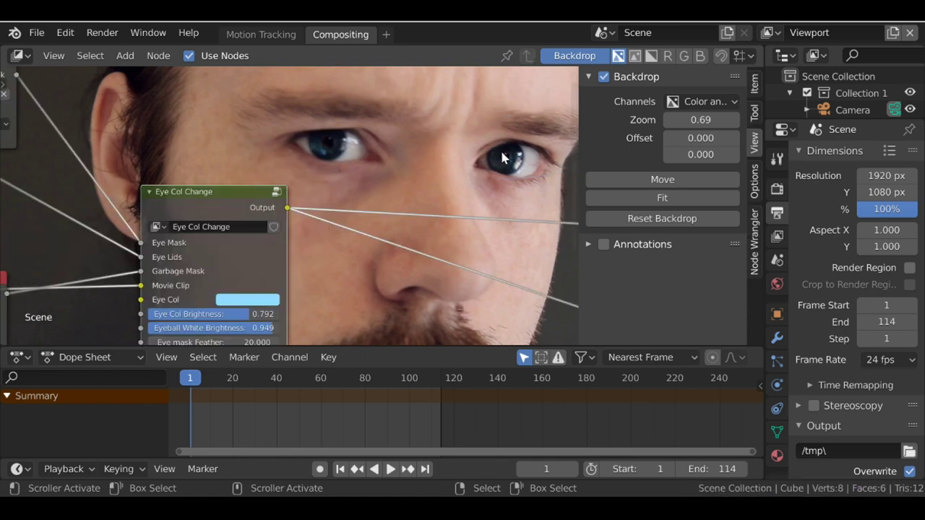
Set the Eye Col colour to red, with Eye Col Brightness 0.635 and Eyeball White Brightness 0.965
{"action": "middle_click_drag", "start_coordinate": [293, 261], "coordinate": [277, 200]}
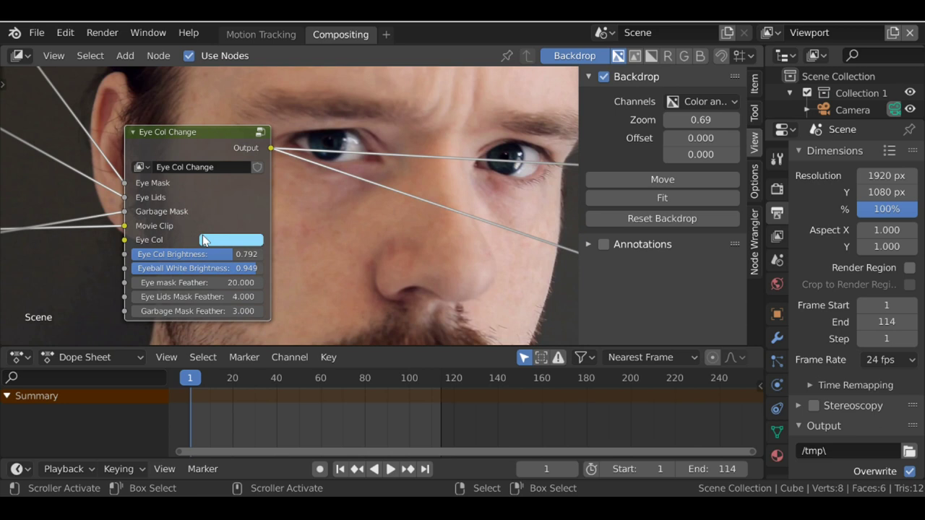
{"action": "left_click_drag", "start_coordinate": [230, 248], "coordinate": [320, 206]}
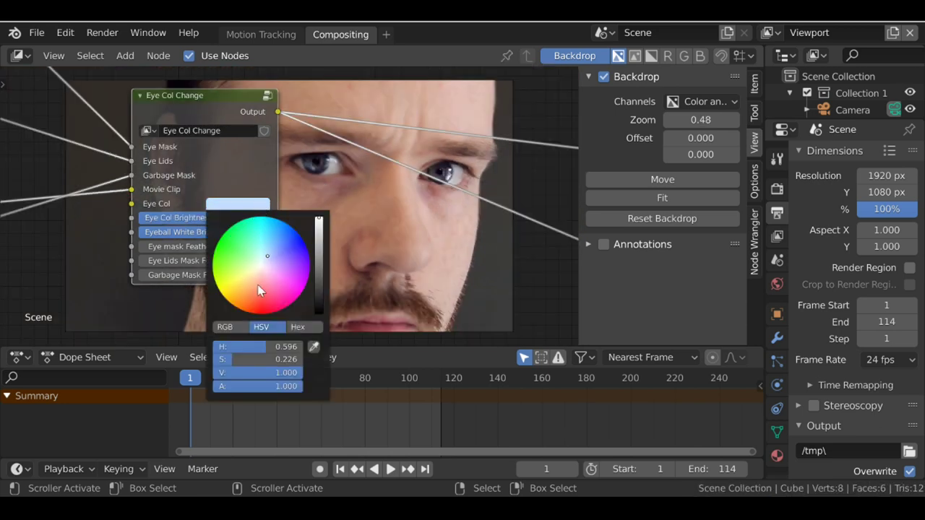
{"action": "left_click_drag", "start_coordinate": [260, 289], "coordinate": [262, 307]}
{"action": "middle_click_drag", "start_coordinate": [335, 239], "coordinate": [340, 176]}
{"action": "scroll", "coordinate": [296, 188], "scroll_direction": "down", "scroll_amount": 1}
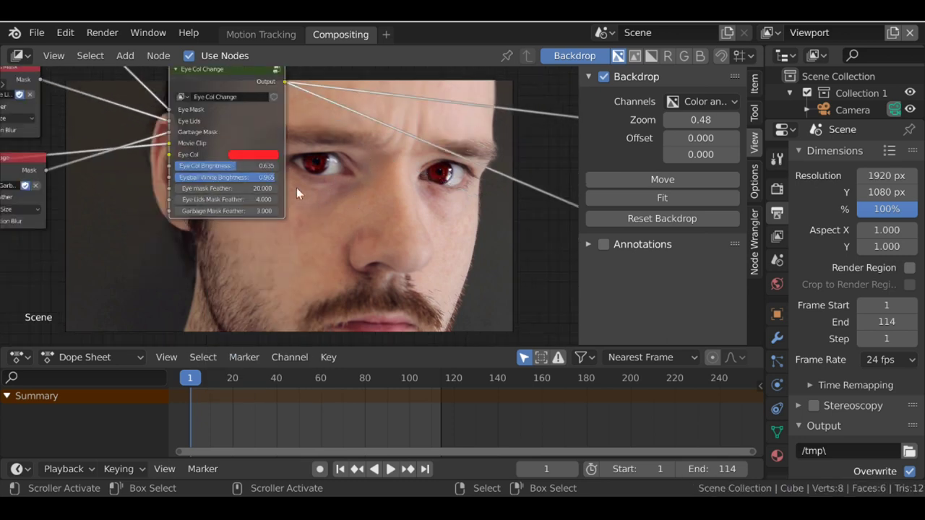
{"action": "left_click", "coordinate": [264, 159]}
Collapse the Garbage, Eye Lids Mask and Eyes Mask nodes and arrange them neatly beside the Eye Col Change node
{"action": "middle_click_drag", "start_coordinate": [169, 151], "coordinate": [223, 197]}
{"action": "scroll", "coordinate": [186, 195], "scroll_direction": "down", "scroll_amount": 1}
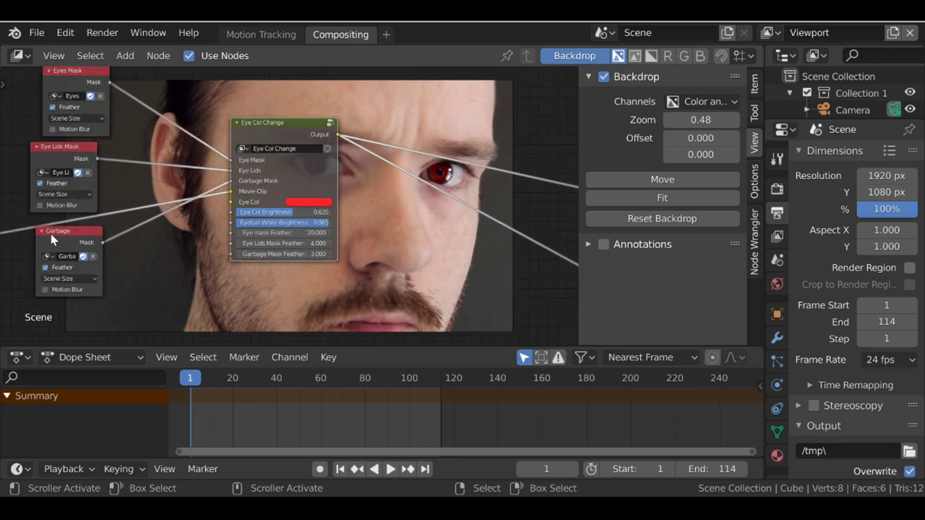
{"action": "left_click", "coordinate": [42, 230]}
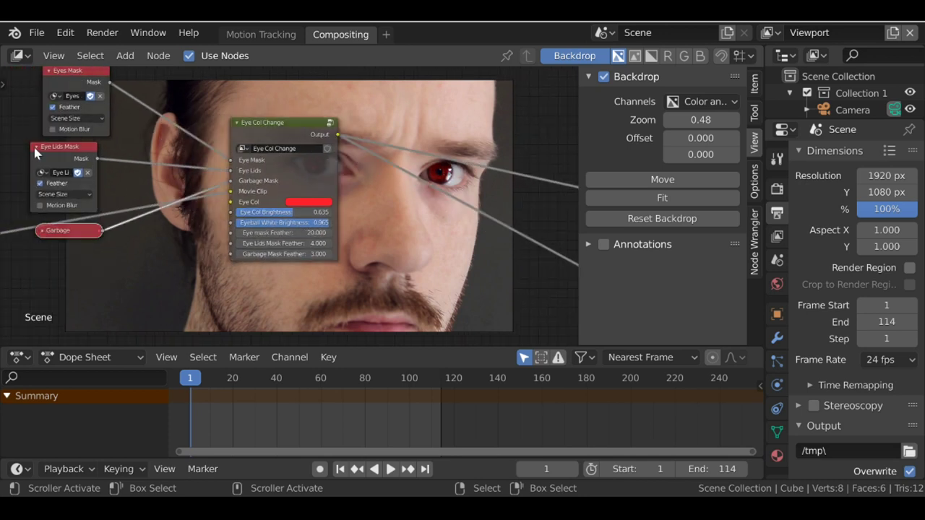
{"action": "left_click", "coordinate": [36, 147]}
{"action": "left_click", "coordinate": [47, 72]}
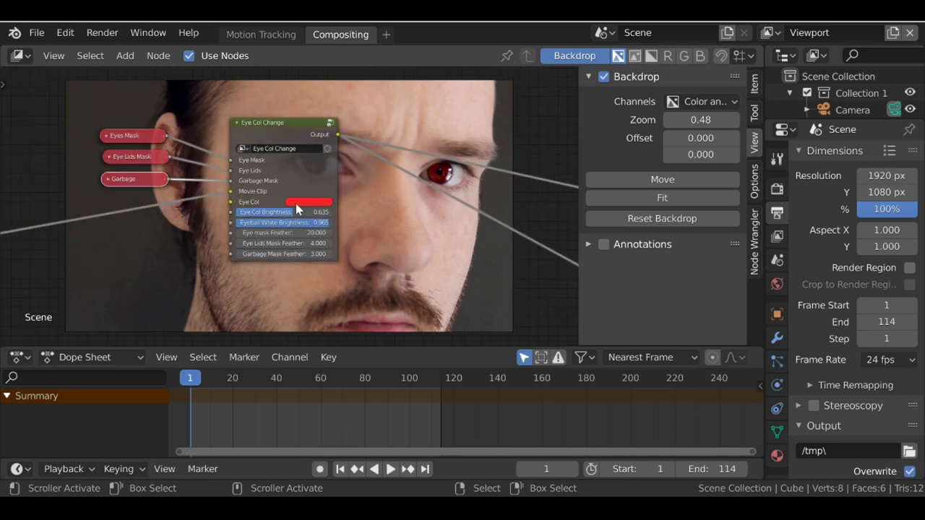
{"action": "left_click_drag", "start_coordinate": [274, 131], "coordinate": [294, 145]}
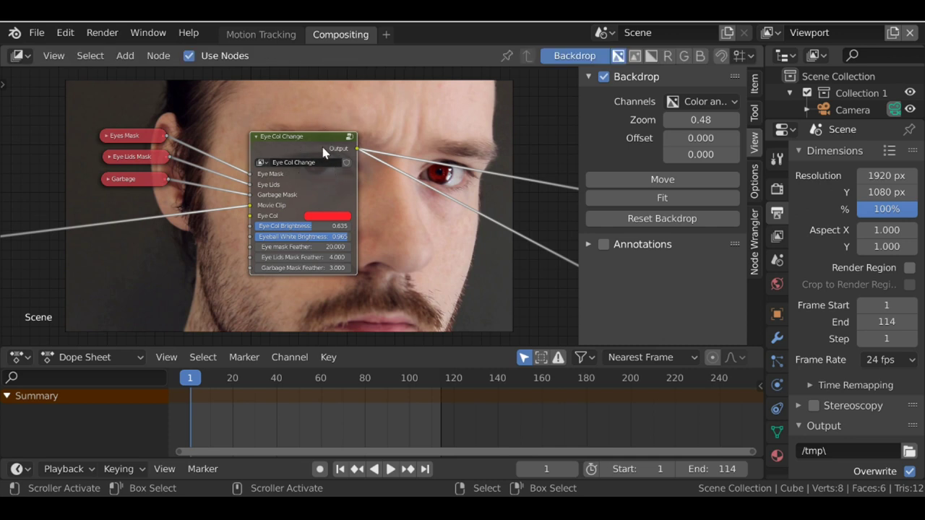
Delete the Eye Col Change node while keeping the clip linked to the outputs, and move the three collapsed masks above the Movie Clip node
{"action": "key", "text": "ctrl+x"}
{"action": "scroll", "coordinate": [303, 188], "scroll_direction": "down", "scroll_amount": 5}
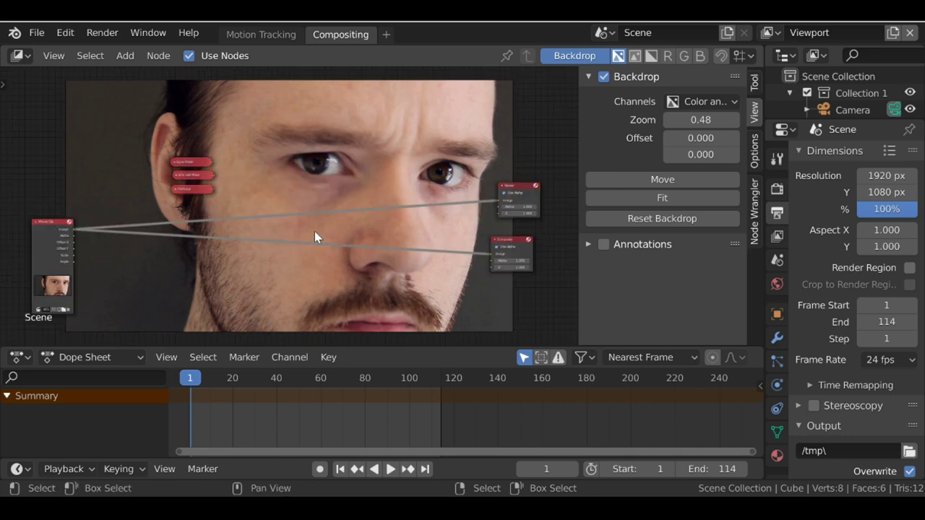
{"action": "key", "text": "b"}
{"action": "left_click_drag", "start_coordinate": [172, 136], "coordinate": [207, 208]}
{"action": "key", "text": "g"}
{"action": "left_click", "coordinate": [99, 182]}
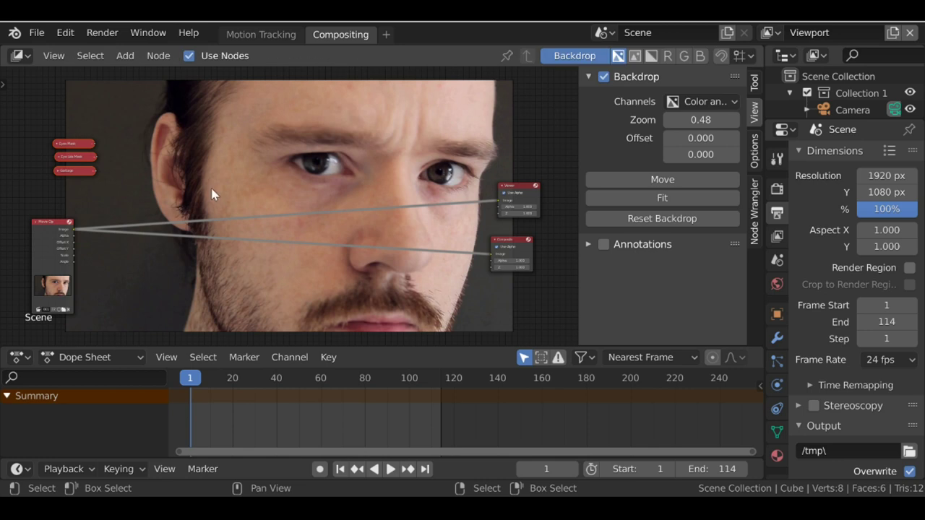
Add a Mix node on the link between the Movie Clip and Composite nodes and preview its result through the Viewer
{"action": "middle_click_drag", "start_coordinate": [211, 270], "coordinate": [242, 207]}
{"action": "scroll", "coordinate": [241, 207], "scroll_direction": "up", "scroll_amount": 2}
{"action": "key", "text": "shift+a"}
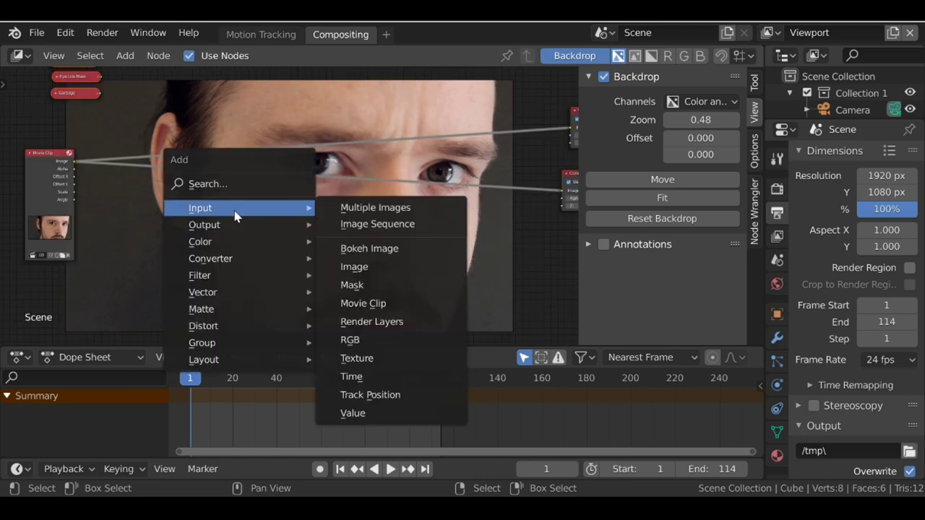
{"action": "mouse_move", "coordinate": [208, 246]}
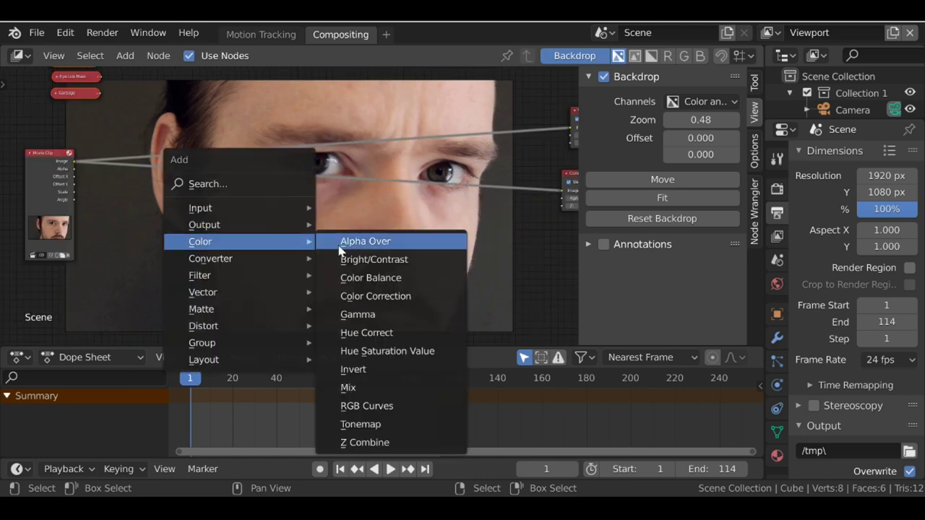
{"action": "left_click", "coordinate": [374, 396]}
{"action": "left_click", "coordinate": [311, 165]}
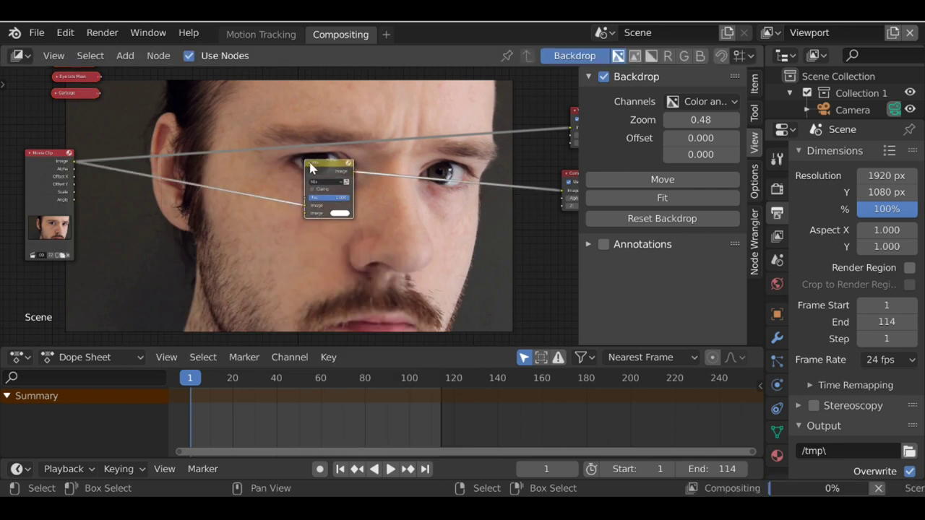
{"action": "left_click", "coordinate": [334, 174], "text": "ctrl+shift"}
{"action": "scroll", "coordinate": [294, 194], "scroll_direction": "up", "scroll_amount": 2}
{"action": "middle_click_drag", "start_coordinate": [293, 194], "coordinate": [289, 234]}
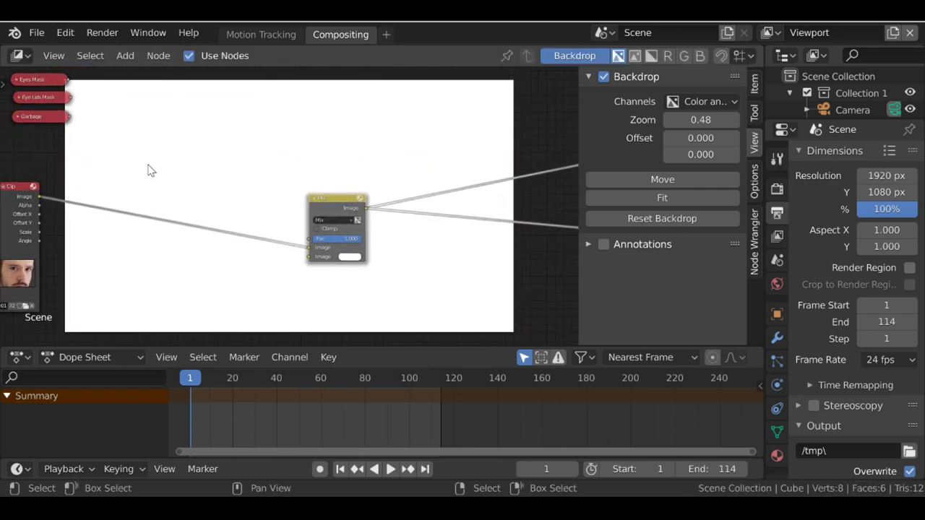
Move the Eyes Mask node beside the Mix node, expand it and link its Mask output to the Mix factor
{"action": "left_click_drag", "start_coordinate": [32, 86], "coordinate": [190, 192]}
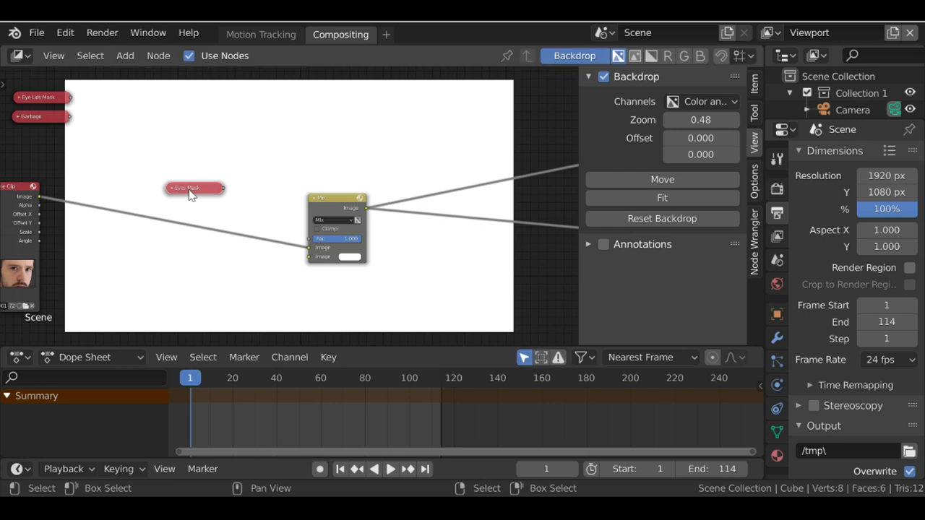
{"action": "scroll", "coordinate": [189, 194], "scroll_direction": "up", "scroll_amount": 2}
{"action": "left_click", "coordinate": [126, 160]}
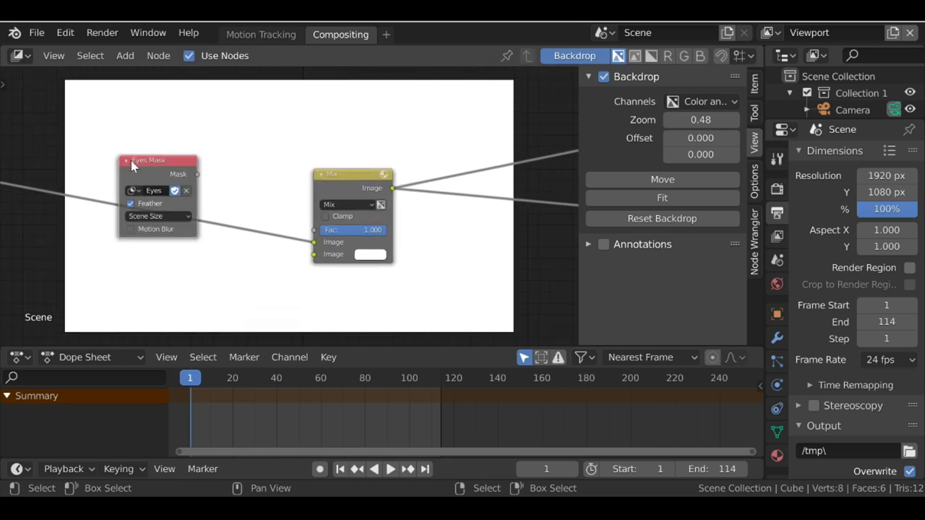
{"action": "left_click_drag", "start_coordinate": [151, 161], "coordinate": [314, 230]}
{"action": "middle_click_drag", "start_coordinate": [331, 102], "coordinate": [311, 153]}
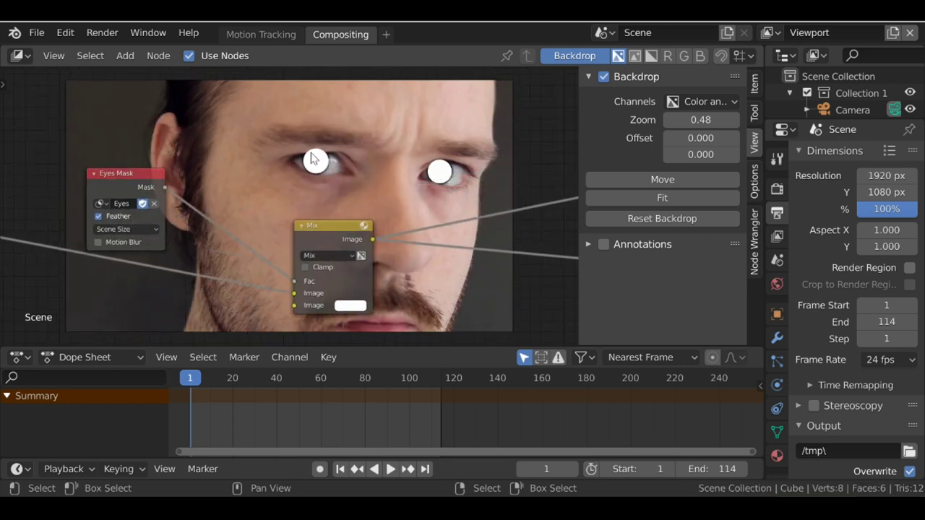
{"action": "middle_click_drag", "start_coordinate": [423, 175], "coordinate": [432, 127]}
Turn the Mix node into a node group and spread out the Group Input, Mix and Group Output nodes inside it
{"action": "mouse_move", "coordinate": [338, 186]}
{"action": "left_mouse_down"}
{"action": "mouse_move", "coordinate": [355, 185]}
{"action": "mouse_move", "coordinate": [346, 184]}
{"action": "left_mouse_up"}
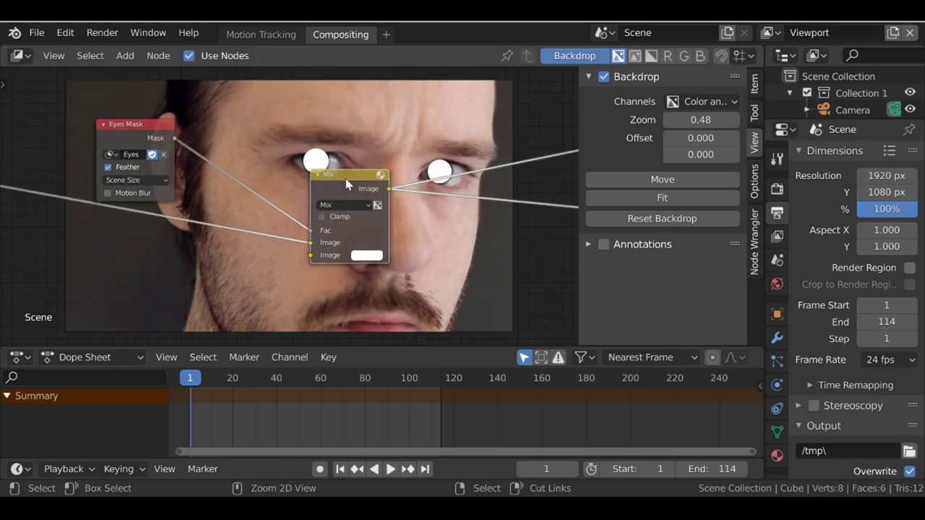
{"action": "key", "text": "ctrl+g"}
{"action": "left_click", "coordinate": [221, 225]}
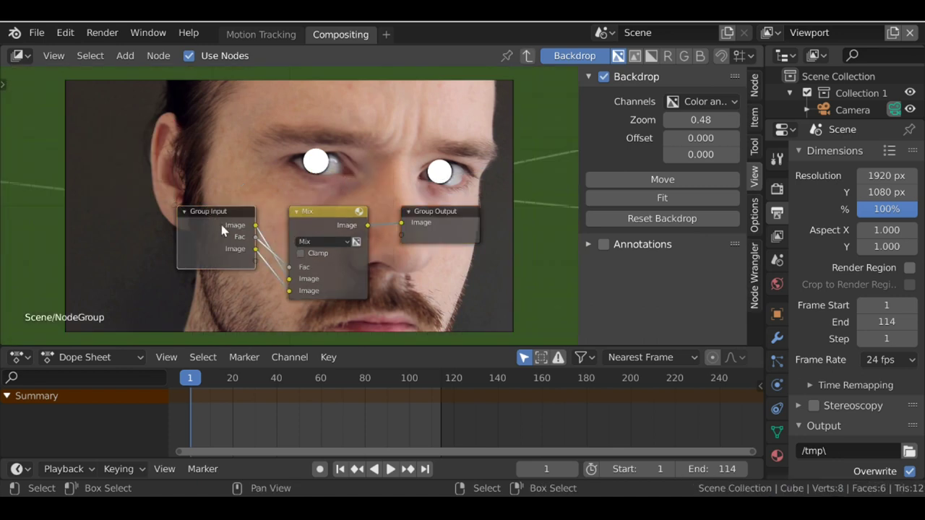
{"action": "left_click_drag", "start_coordinate": [224, 228], "coordinate": [107, 172]}
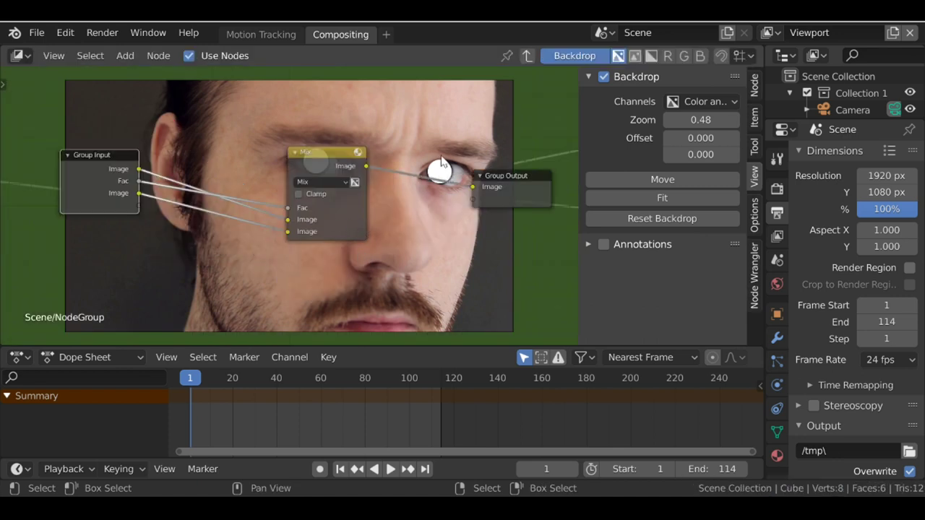
{"action": "left_click", "coordinate": [575, 55]}
{"action": "left_click_drag", "start_coordinate": [319, 161], "coordinate": [308, 133]}
{"action": "left_click", "coordinate": [575, 56]}
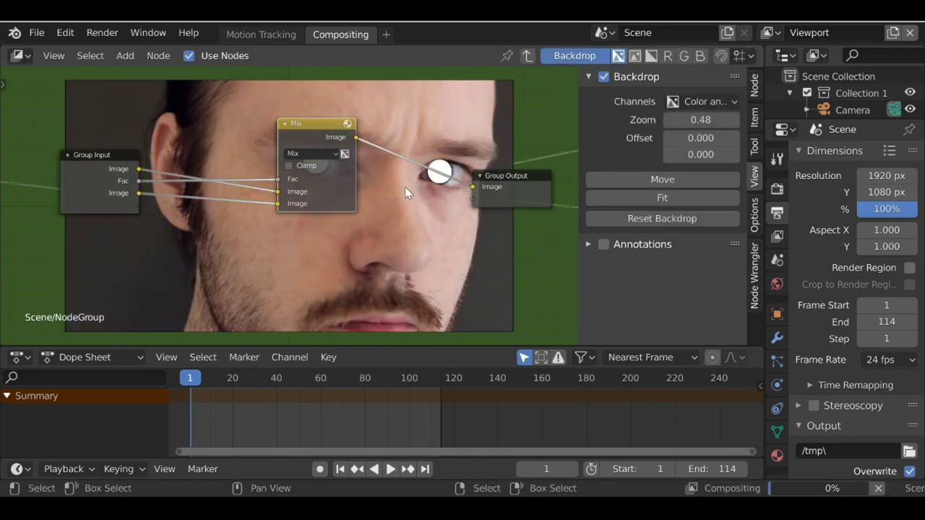
Rename the group's Fac input to Eye Mask and move it to the first place in the input list
{"action": "left_click", "coordinate": [755, 84]}
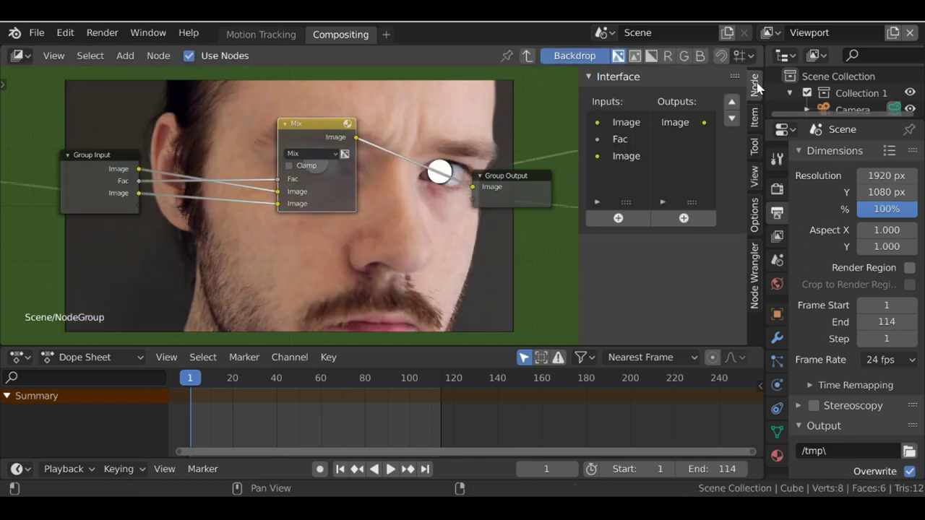
{"action": "left_click_drag", "start_coordinate": [577, 123], "coordinate": [537, 130]}
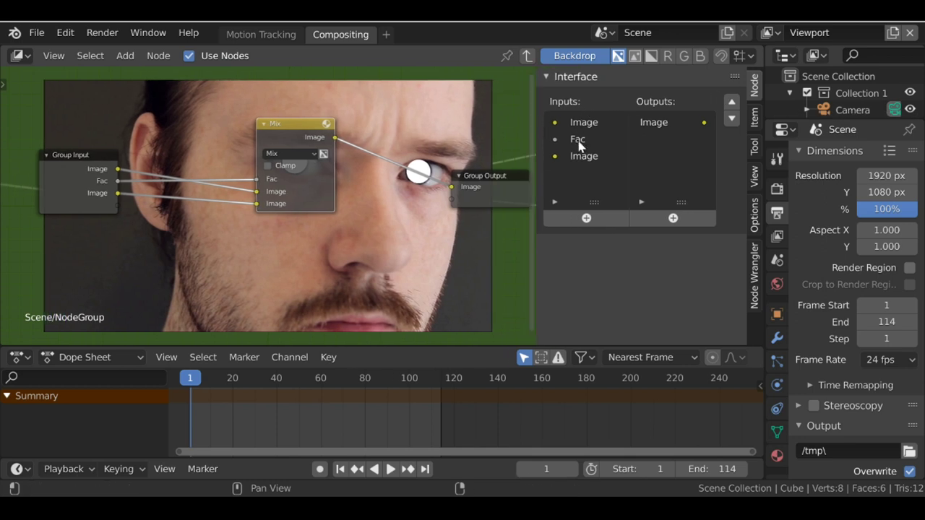
{"action": "left_click", "coordinate": [578, 142]}
{"action": "left_click", "coordinate": [612, 238]}
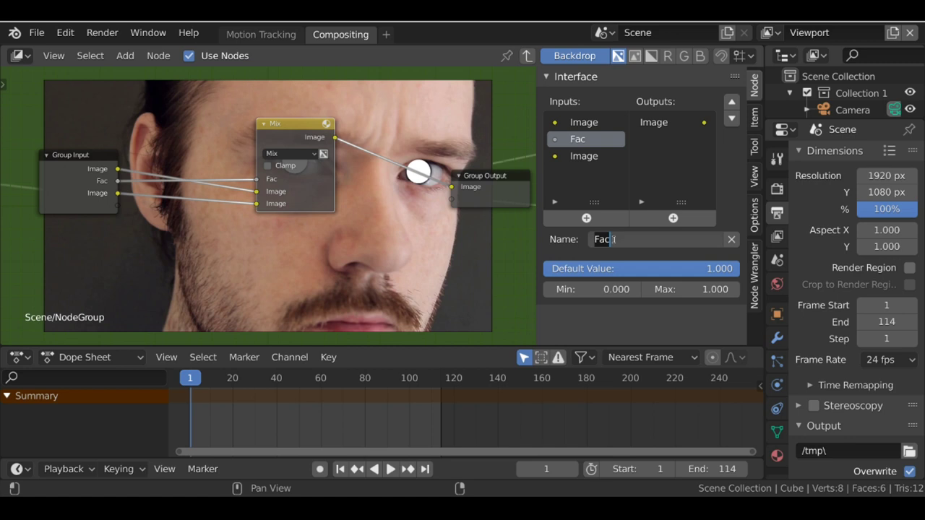
{"action": "type", "text": "Eye Mask"}
{"action": "key", "text": "Return"}
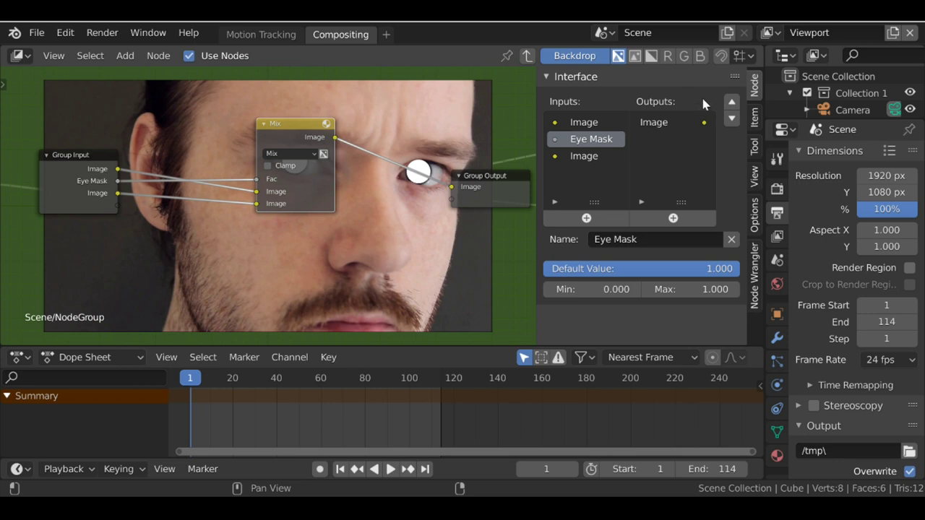
{"action": "left_click", "coordinate": [732, 101]}
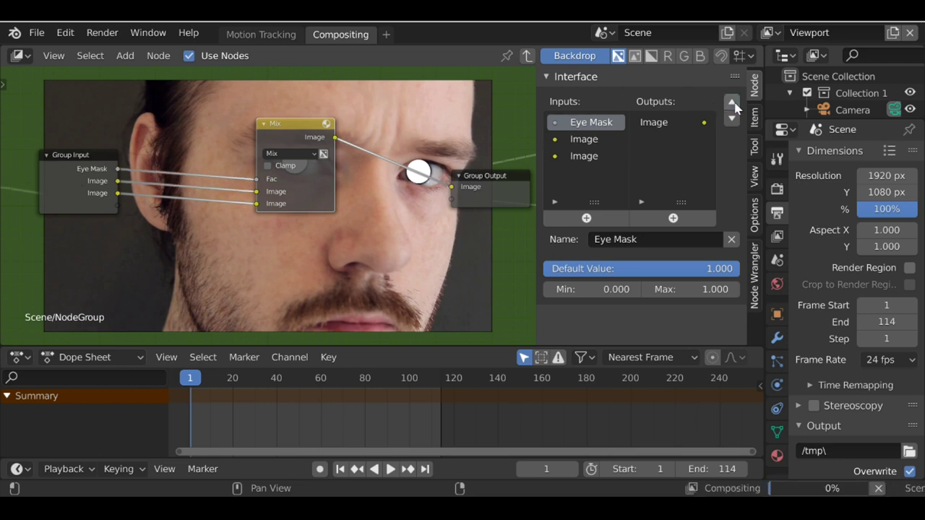
Rename the group's two Image inputs to Movie Clip and Eye Col, in that order
{"action": "left_click", "coordinate": [584, 139]}
{"action": "left_click", "coordinate": [637, 238]}
{"action": "type", "text": "Movie Clip"}
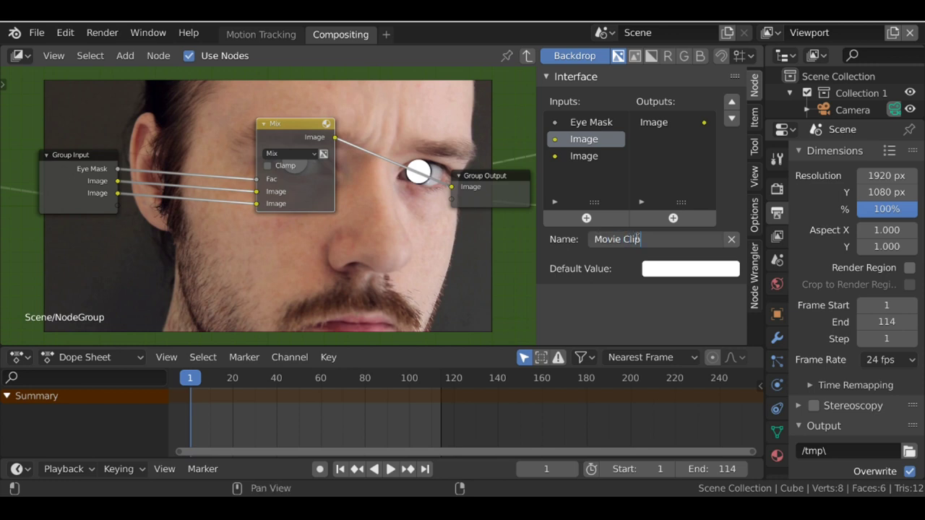
{"action": "left_click", "coordinate": [589, 158]}
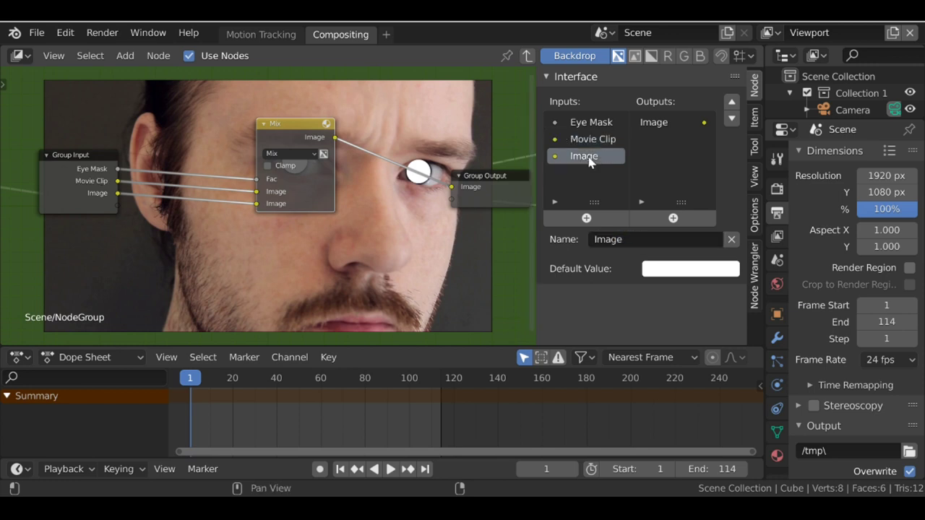
{"action": "left_click", "coordinate": [614, 239]}
{"action": "type", "text": "Eye Co"}
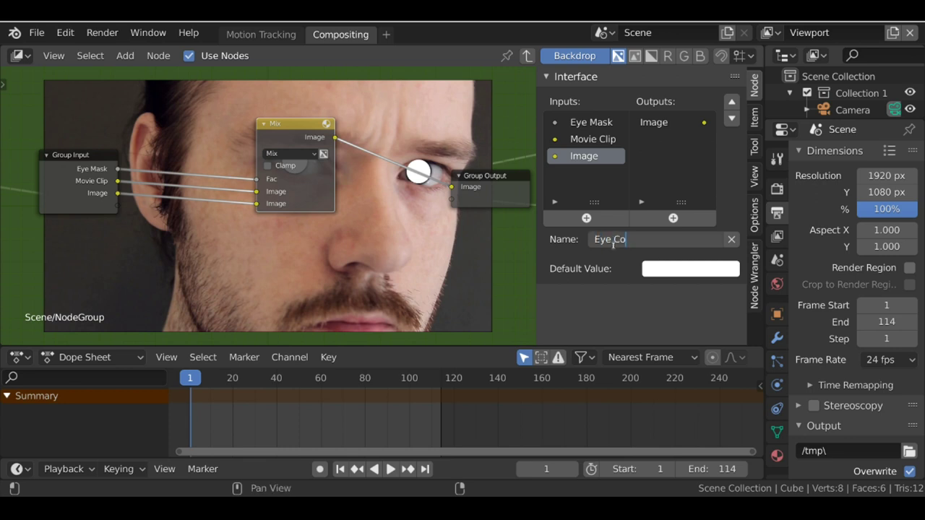
{"action": "key", "text": "Return"}
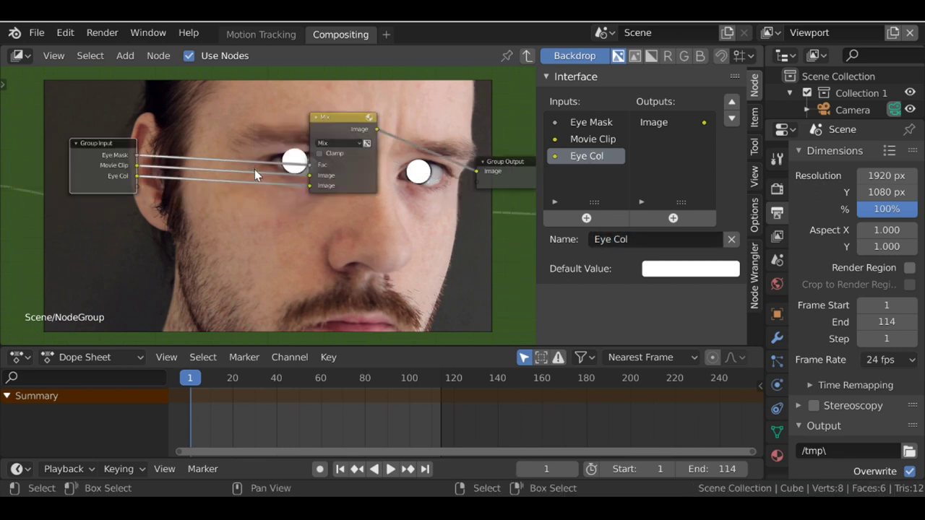
Return to the main node tree and set the group's Eye Col colour to light green
{"action": "key", "text": "Tab"}
{"action": "scroll", "coordinate": [302, 239], "scroll_direction": "up", "scroll_amount": 1}
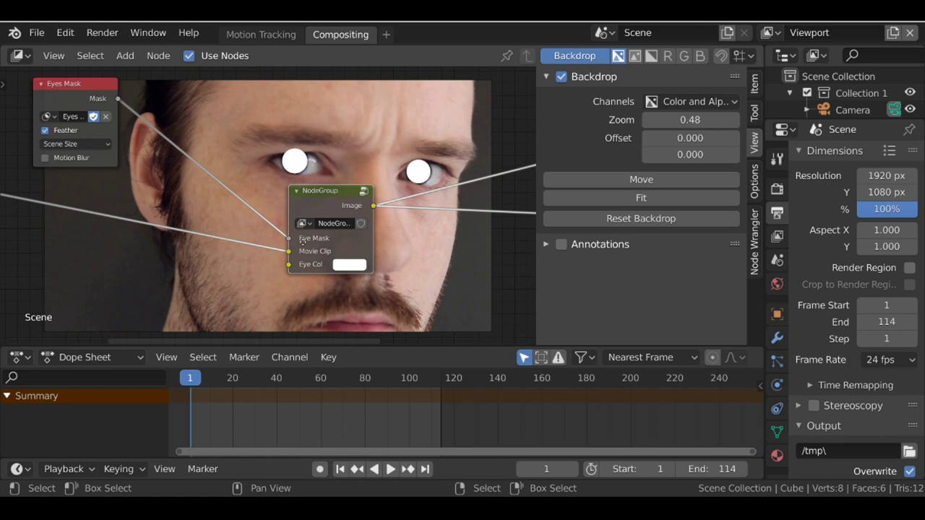
{"action": "middle_click_drag", "start_coordinate": [303, 242], "coordinate": [269, 215]}
{"action": "left_click", "coordinate": [313, 241]}
{"action": "left_click", "coordinate": [335, 100]}
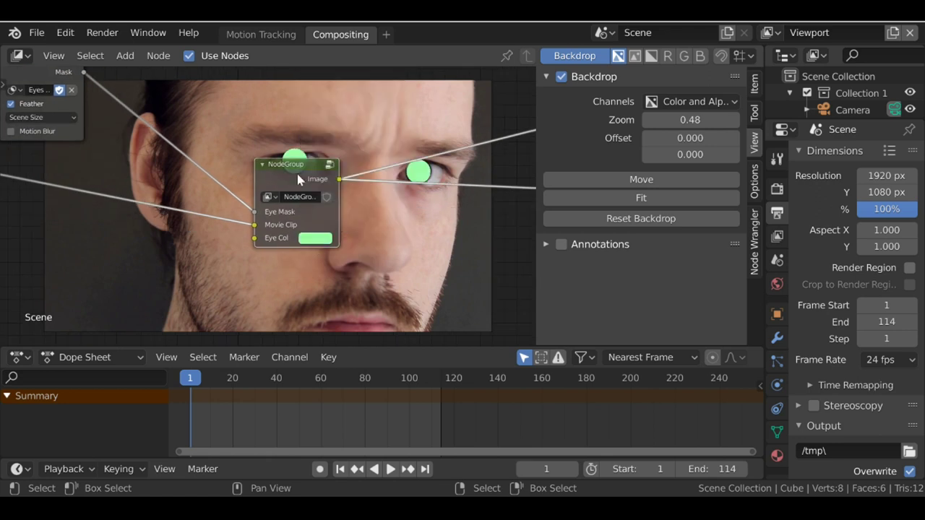
Inside the node group, set the Mix node's blend mode to Soft Light and enable Clamp
{"action": "key", "text": "Tab"}
{"action": "middle_click_drag", "start_coordinate": [347, 193], "coordinate": [312, 189]}
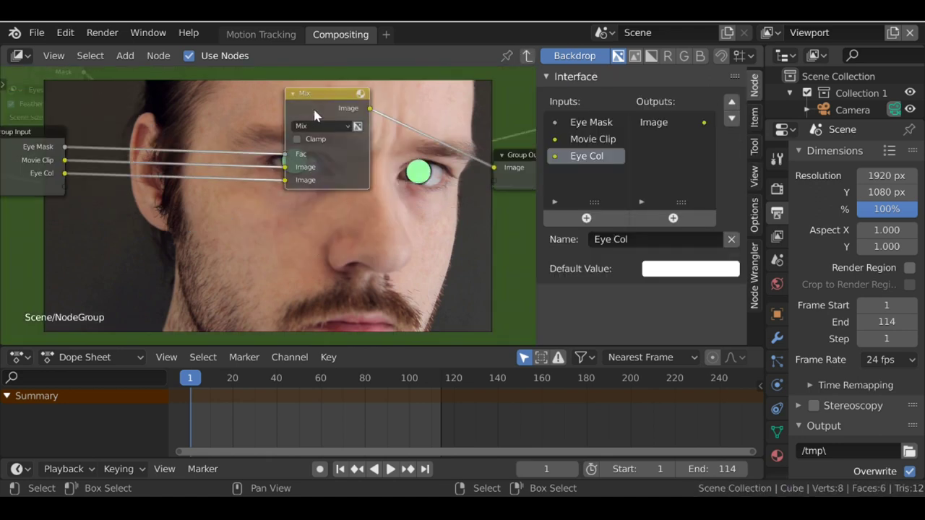
{"action": "left_click", "coordinate": [322, 128]}
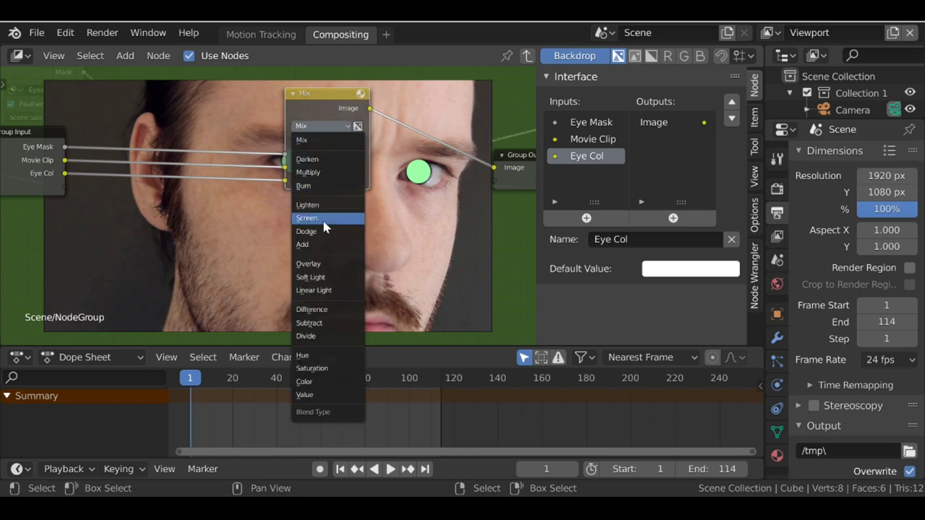
{"action": "left_click", "coordinate": [330, 286]}
{"action": "middle_click_drag", "start_coordinate": [427, 194], "coordinate": [337, 277]}
{"action": "left_click_drag", "start_coordinate": [272, 187], "coordinate": [274, 205]}
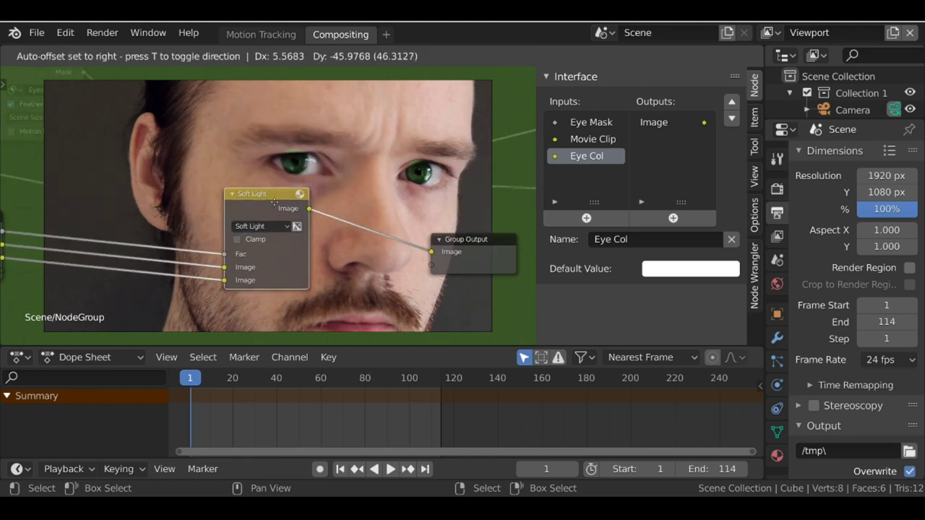
{"action": "left_click", "coordinate": [264, 229]}
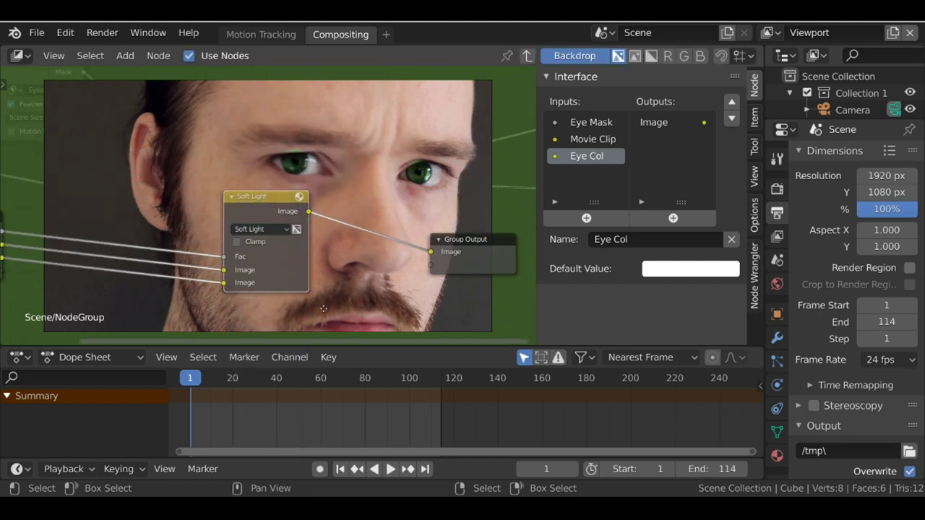
{"action": "middle_click_drag", "start_coordinate": [249, 231], "coordinate": [302, 200]}
{"action": "left_click", "coordinate": [293, 210]}
Move the Group Input node away from Soft Light and insert a Math node on the Eye Mask link to its factor
{"action": "middle_click_drag", "start_coordinate": [221, 180], "coordinate": [309, 194]}
{"action": "left_click_drag", "start_coordinate": [124, 208], "coordinate": [56, 205]}
{"action": "middle_click_drag", "start_coordinate": [268, 190], "coordinate": [267, 181]}
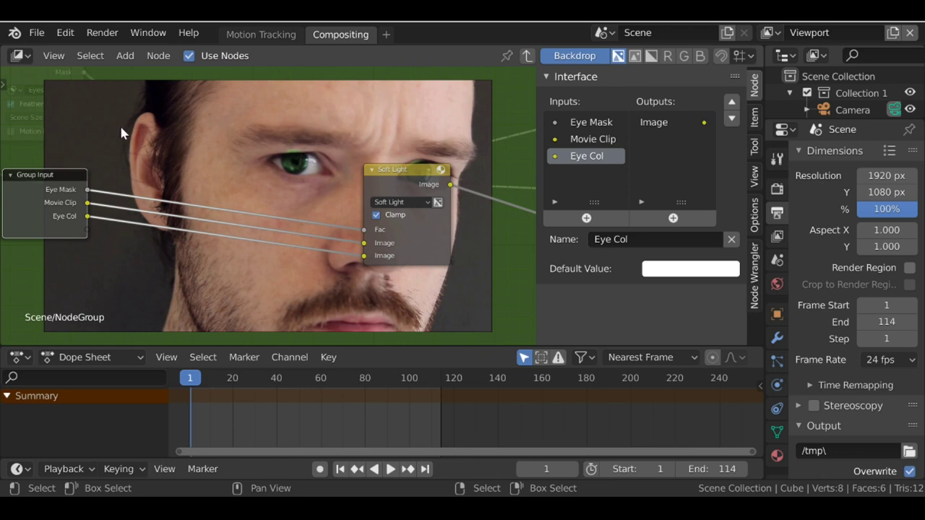
{"action": "key", "text": "shift+a"}
{"action": "mouse_move", "coordinate": [121, 131]}
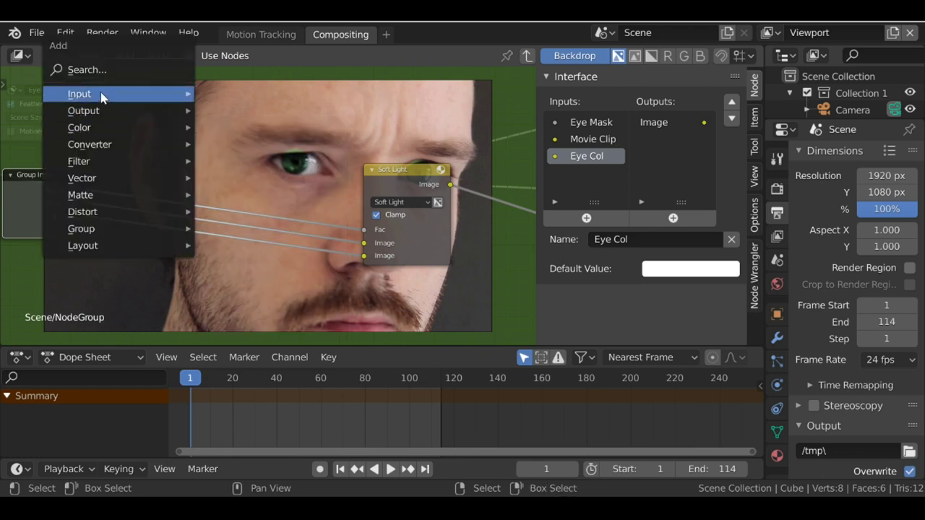
{"action": "mouse_move", "coordinate": [93, 145]}
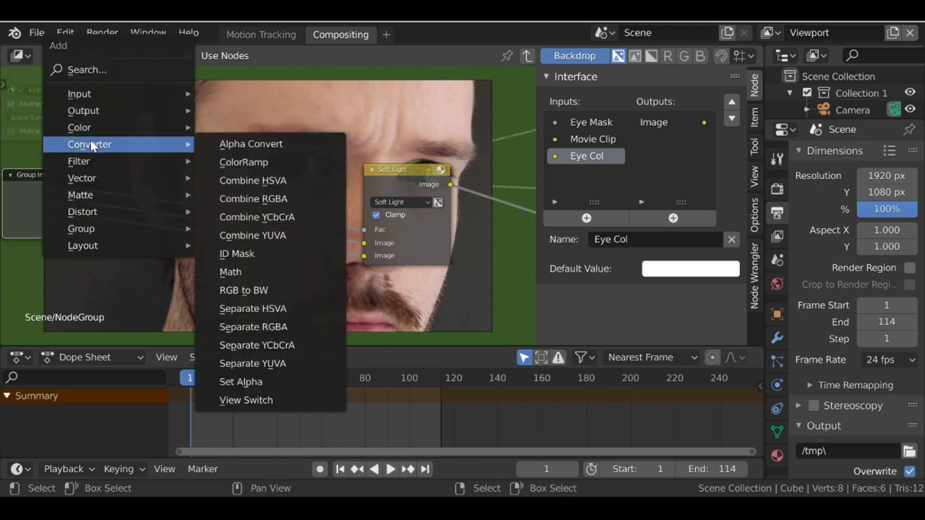
{"action": "left_click", "coordinate": [243, 274]}
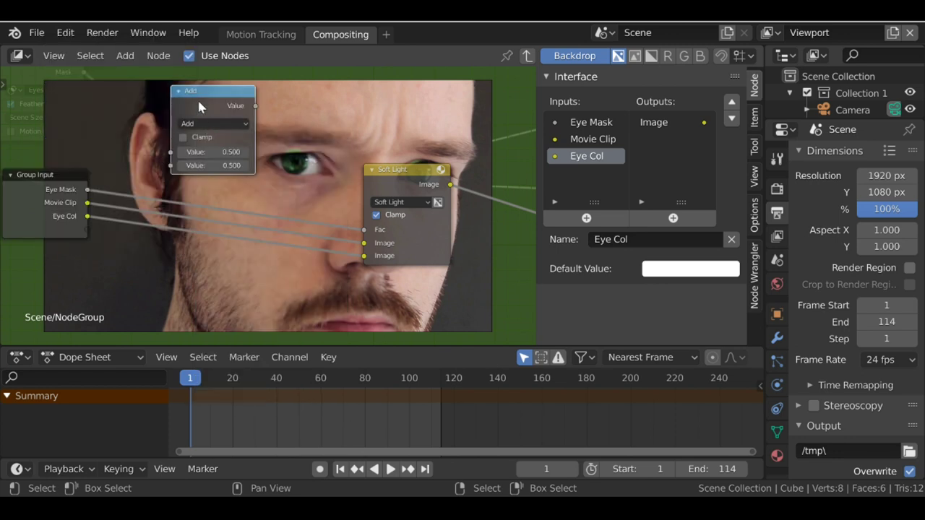
{"action": "mouse_move", "coordinate": [199, 102]}
{"action": "left_mouse_down"}
{"action": "mouse_move", "coordinate": [202, 148]}
{"action": "mouse_move", "coordinate": [204, 106]}
{"action": "left_mouse_up"}
Expose the Math node's second value as a group input named Eye Lids Mask and place it directly after Eye Mask
{"action": "left_click_drag", "start_coordinate": [184, 182], "coordinate": [90, 228]}
{"action": "left_click", "coordinate": [633, 242]}
{"action": "type", "text": "Eye"}
{"action": "type", "text": "Mask"}
{"action": "key", "text": "Return"}
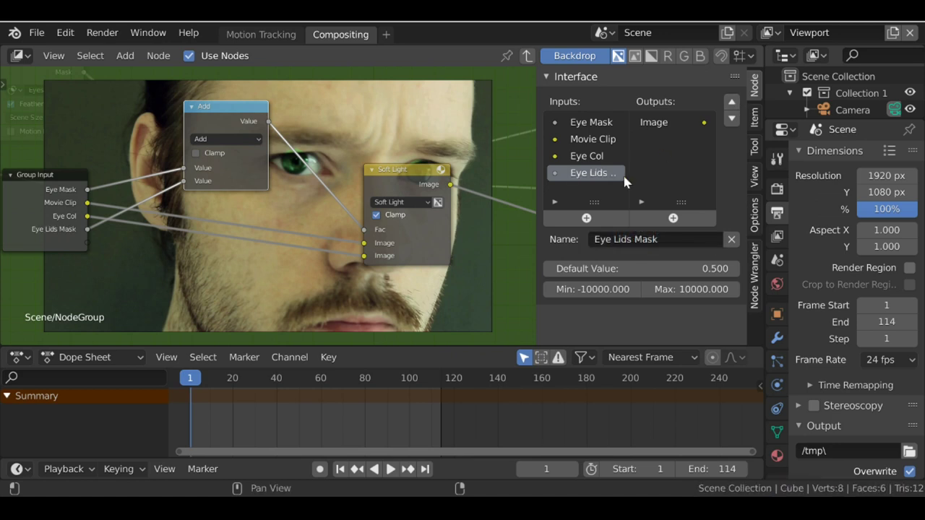
{"action": "left_click", "coordinate": [732, 101]}
{"action": "left_click", "coordinate": [731, 101]}
Set the Math node's operation to Multiply and return to the main node tree
{"action": "left_click_drag", "start_coordinate": [202, 143], "coordinate": [207, 149]}
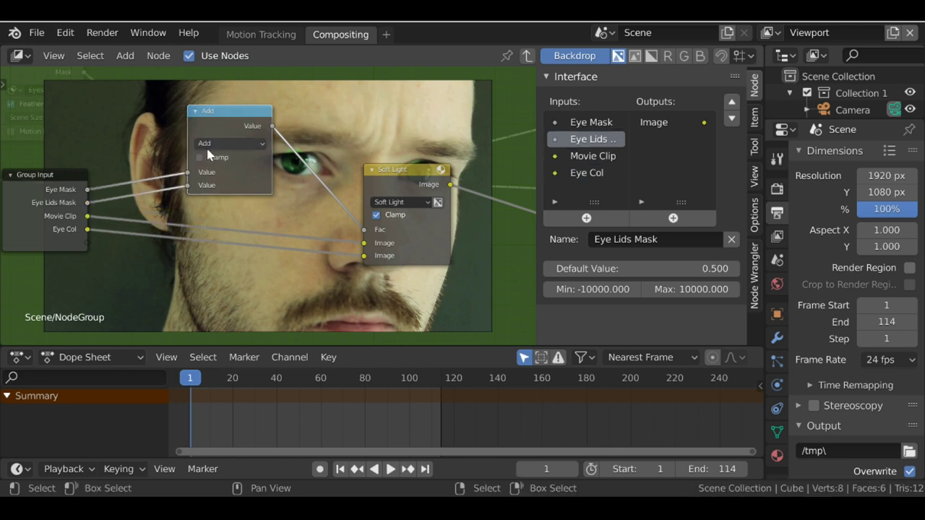
{"action": "left_click", "coordinate": [206, 146]}
{"action": "left_click", "coordinate": [216, 180]}
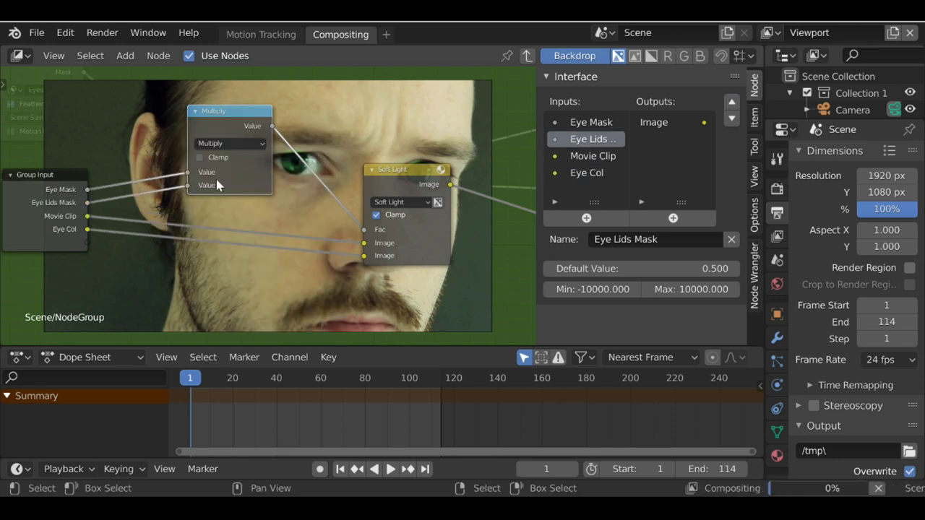
{"action": "middle_click_drag", "start_coordinate": [295, 127], "coordinate": [282, 164]}
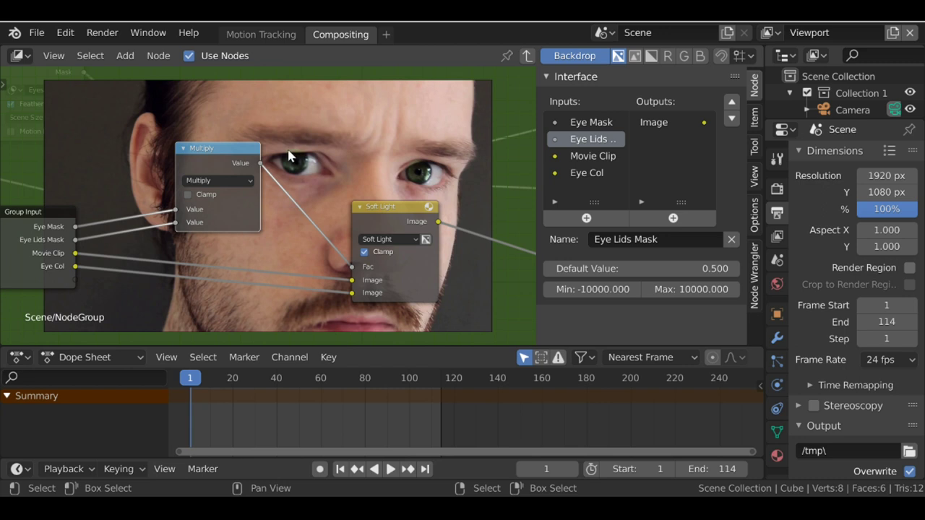
{"action": "key", "text": "Tab"}
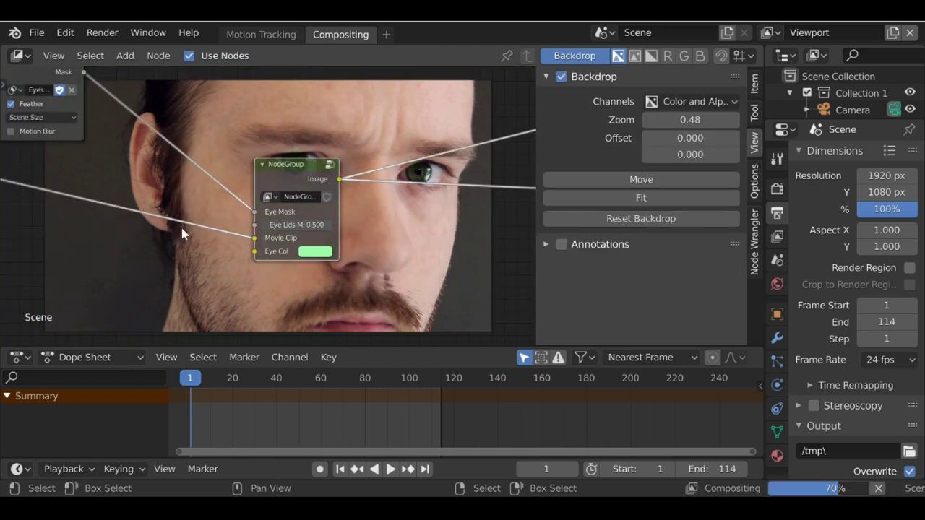
Set the node group's Eye Lids Mask value to 1
{"action": "scroll", "coordinate": [182, 232], "scroll_direction": "up", "scroll_amount": 1}
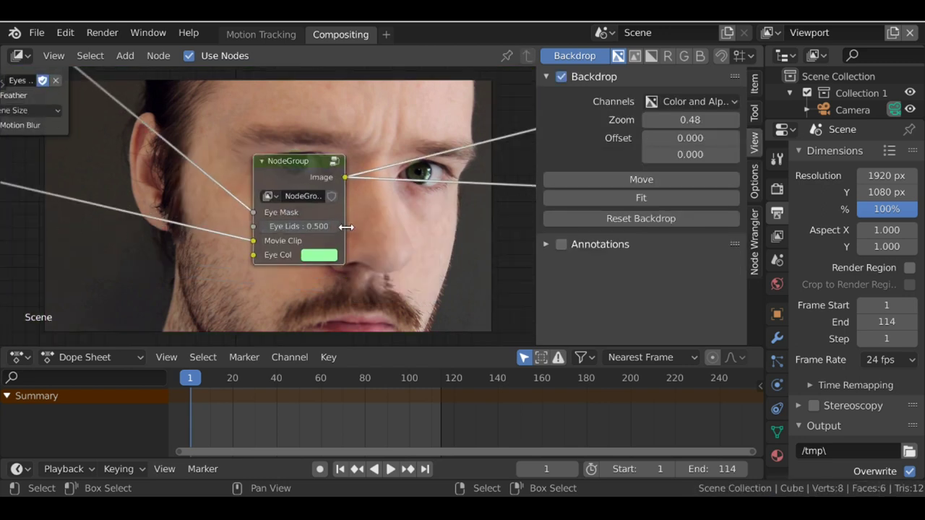
{"action": "left_click_drag", "start_coordinate": [346, 227], "coordinate": [366, 224]}
{"action": "scroll", "coordinate": [152, 173], "scroll_direction": "up", "scroll_amount": 4}
{"action": "middle_click_drag", "start_coordinate": [343, 221], "coordinate": [230, 156]}
{"action": "left_click", "coordinate": [182, 172]}
{"action": "type", "text": "1"}
{"action": "key", "text": "Return"}
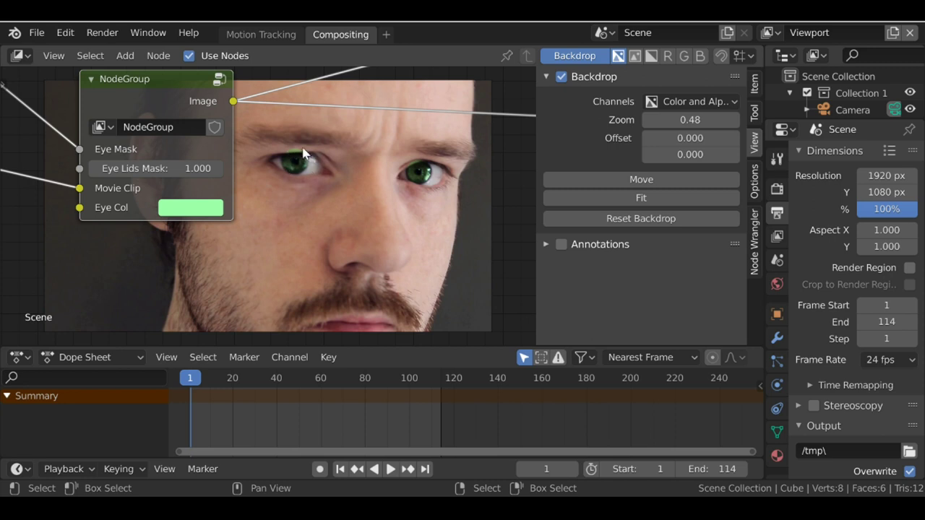
Try the node group's Eye Lids Mask value at 0 and restore it to 1
{"action": "left_click", "coordinate": [161, 168]}
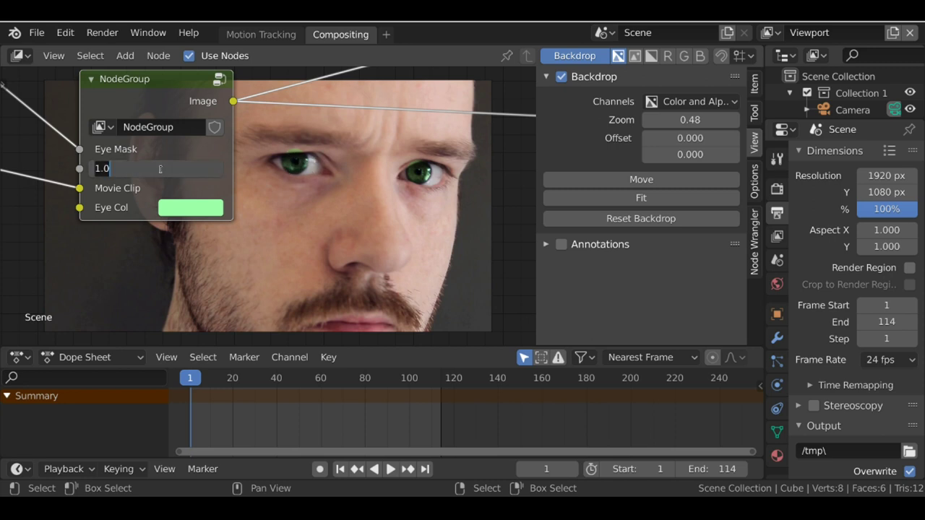
{"action": "type", "text": "0"}
{"action": "key", "text": "Return"}
{"action": "left_click", "coordinate": [149, 167]}
{"action": "type", "text": "1"}
{"action": "key", "text": "Return"}
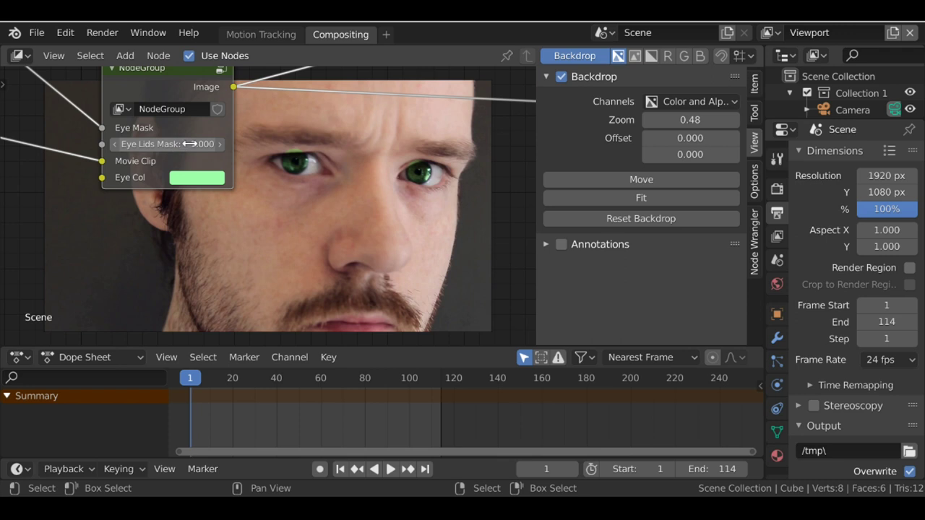
Move the Eyes Mask node closer to the node group and connect the Eye Lids Mask node to the group's Eye Lids Mask input
{"action": "scroll", "coordinate": [209, 165], "scroll_direction": "down", "scroll_amount": 6}
{"action": "middle_click_drag", "start_coordinate": [89, 136], "coordinate": [167, 157]}
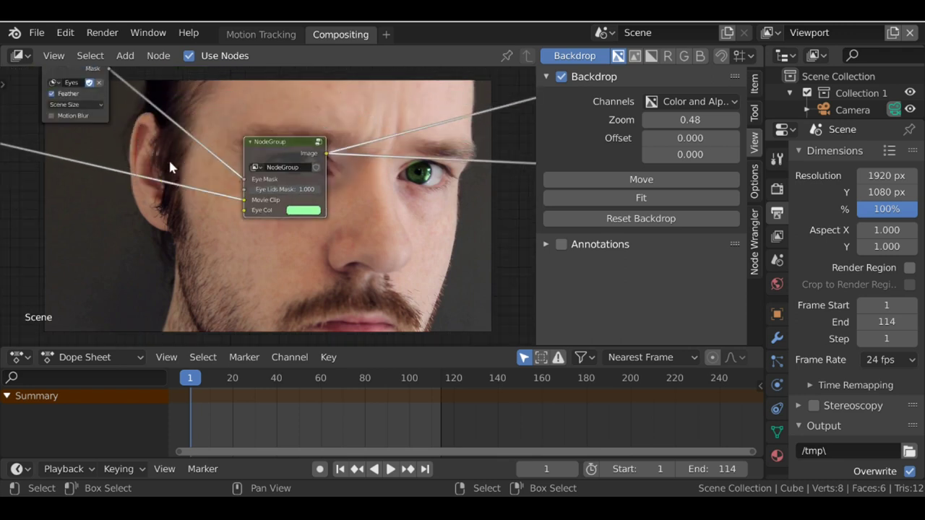
{"action": "middle_click_drag", "start_coordinate": [112, 96], "coordinate": [143, 142]}
{"action": "left_click_drag", "start_coordinate": [99, 105], "coordinate": [167, 108]}
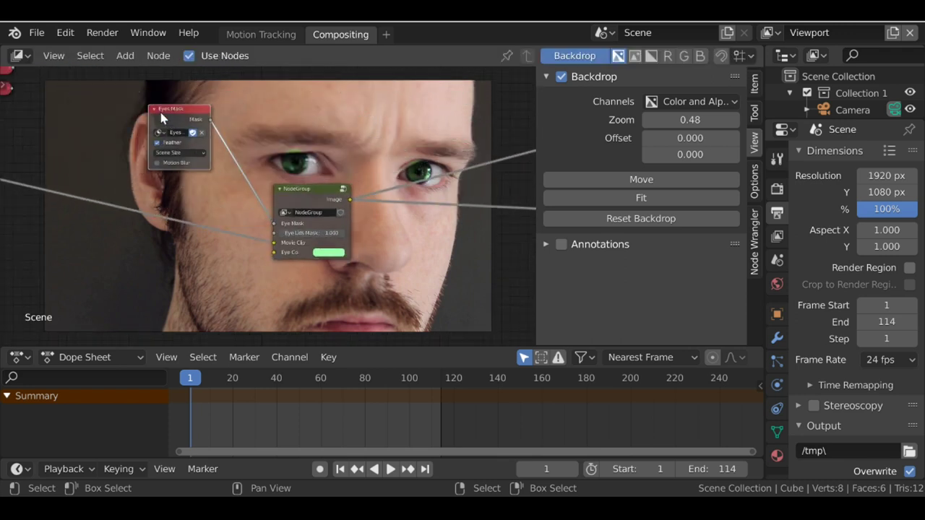
{"action": "scroll", "coordinate": [96, 125], "scroll_direction": "down", "scroll_amount": 2}
{"action": "scroll", "coordinate": [94, 125], "scroll_direction": "up", "scroll_amount": 3}
{"action": "left_click_drag", "start_coordinate": [207, 176], "coordinate": [274, 241]}
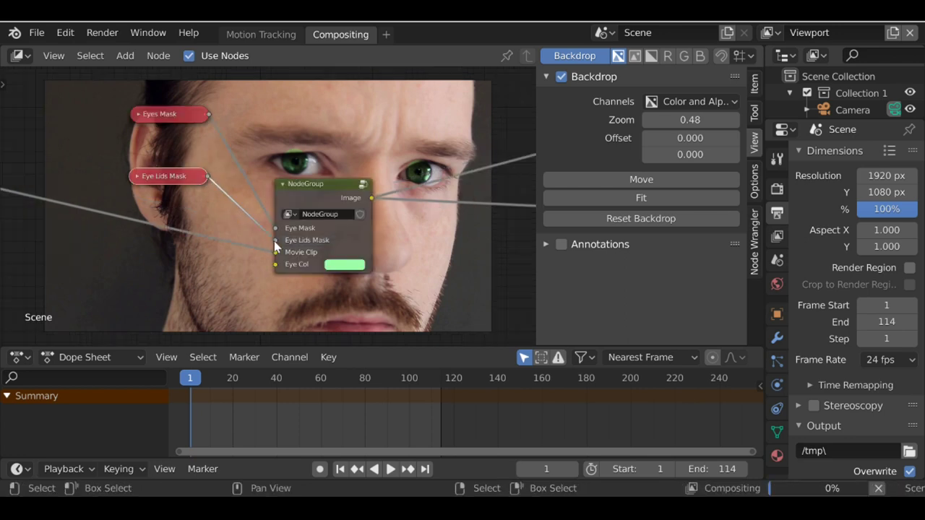
Inside the node group, enable Clamp on the Multiply node and move it slightly towards Group Input
{"action": "mouse_move", "coordinate": [328, 192]}
{"action": "left_mouse_down"}
{"action": "mouse_move", "coordinate": [337, 181]}
{"action": "mouse_move", "coordinate": [334, 188]}
{"action": "left_mouse_up"}
{"action": "key", "text": "Tab"}
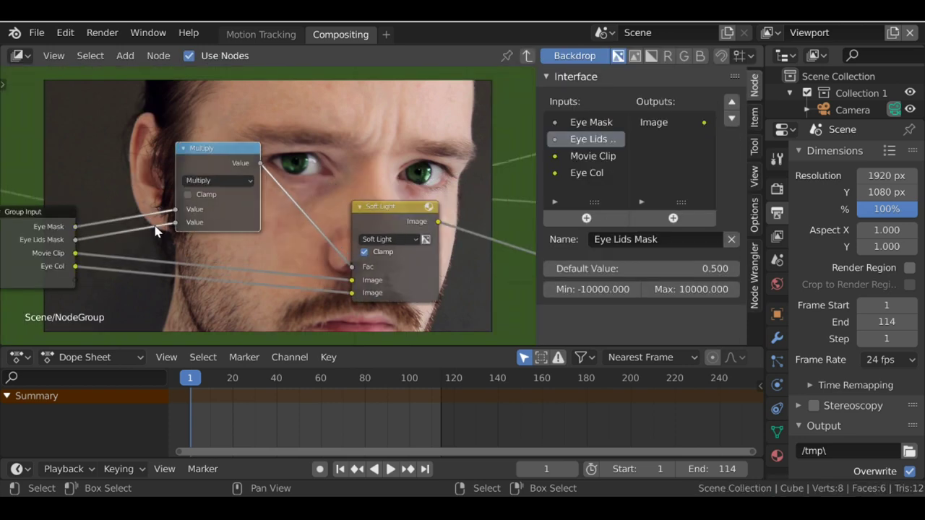
{"action": "left_click", "coordinate": [197, 200]}
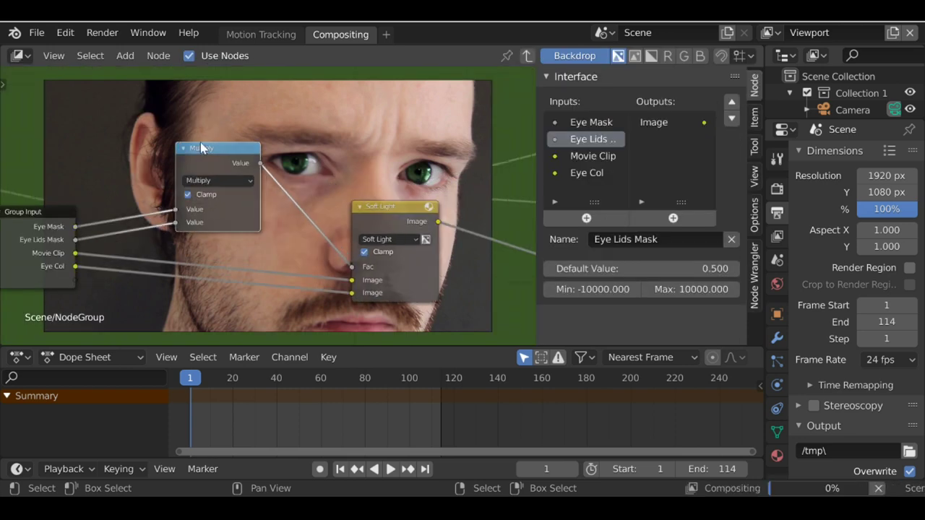
{"action": "left_click_drag", "start_coordinate": [204, 162], "coordinate": [187, 154]}
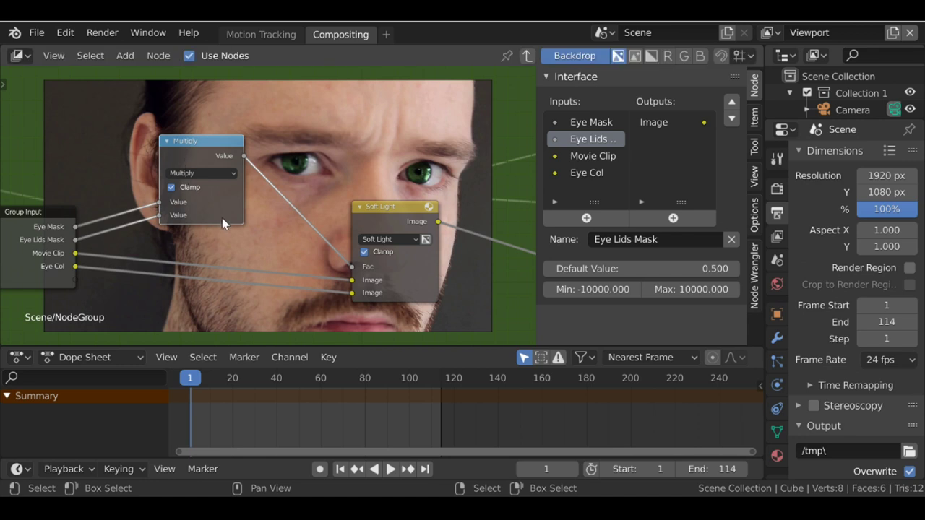
Add a Blur node and insert it on the link between Eye Mask and the Multiply node's first value
{"action": "scroll", "coordinate": [181, 193], "scroll_direction": "down", "scroll_amount": 3}
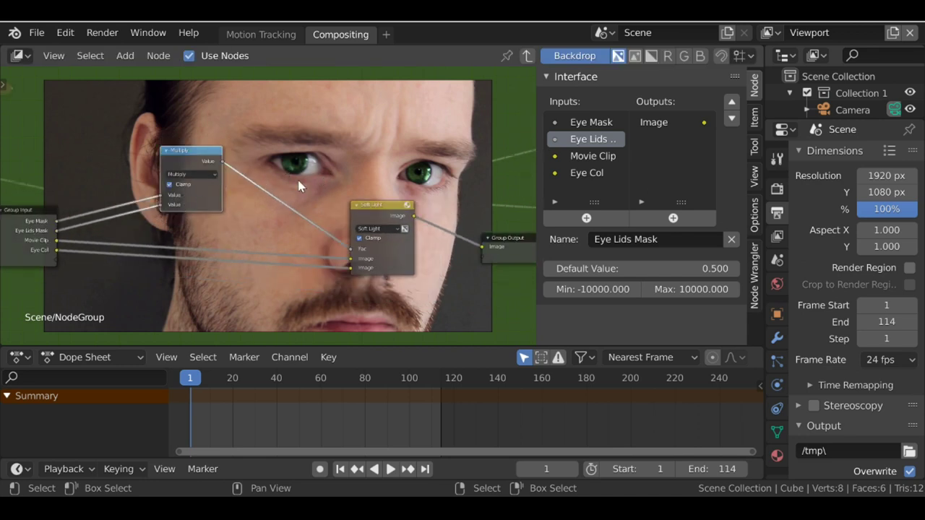
{"action": "middle_click_drag", "start_coordinate": [251, 175], "coordinate": [311, 160]}
{"action": "key", "text": "shift+a"}
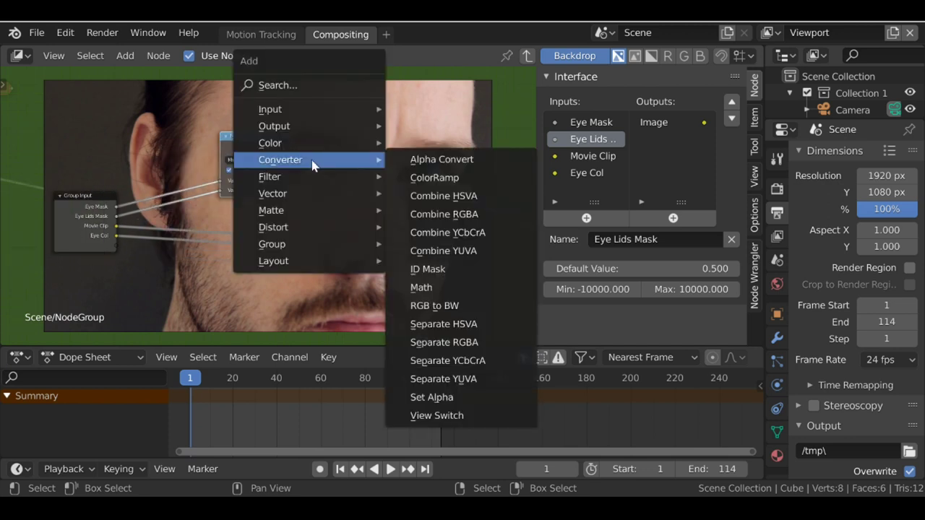
{"action": "mouse_move", "coordinate": [272, 195]}
{"action": "mouse_move", "coordinate": [275, 176]}
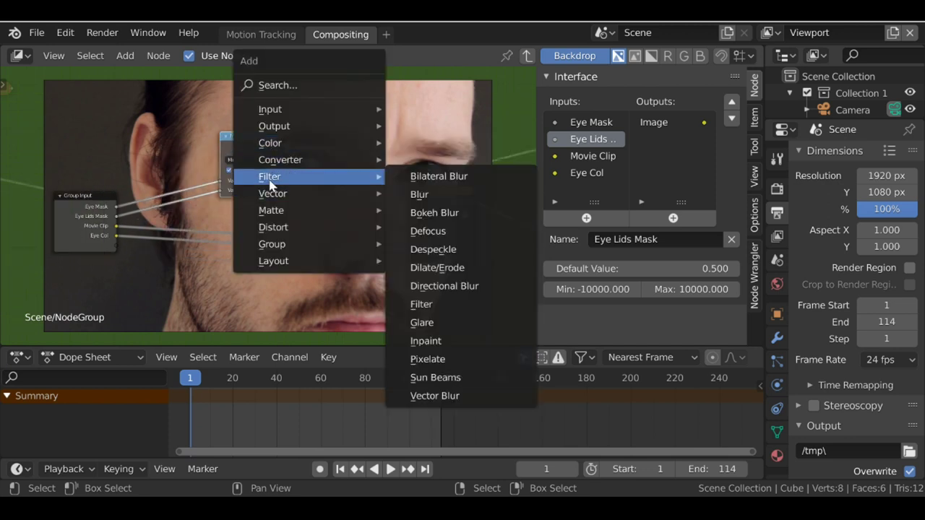
{"action": "left_click", "coordinate": [454, 192]}
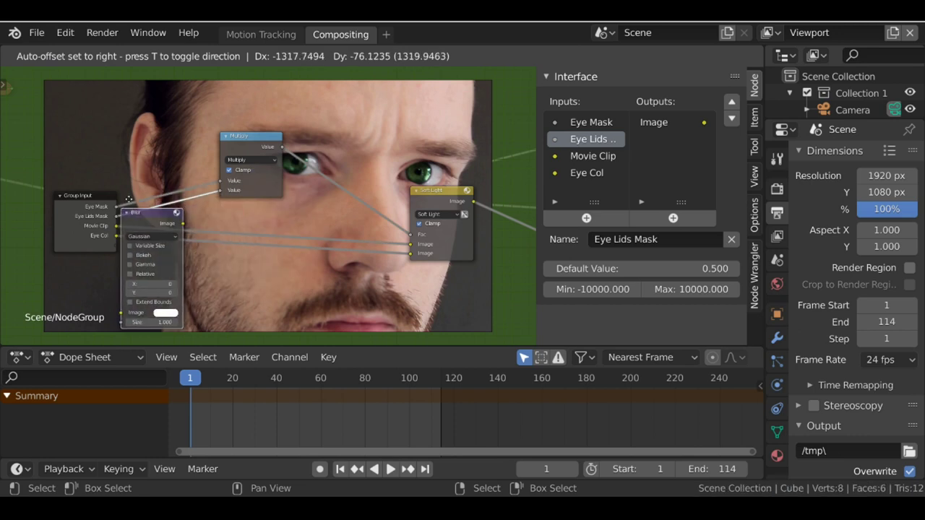
{"action": "left_click", "coordinate": [128, 109]}
{"action": "scroll", "coordinate": [144, 217], "scroll_direction": "up", "scroll_amount": 3}
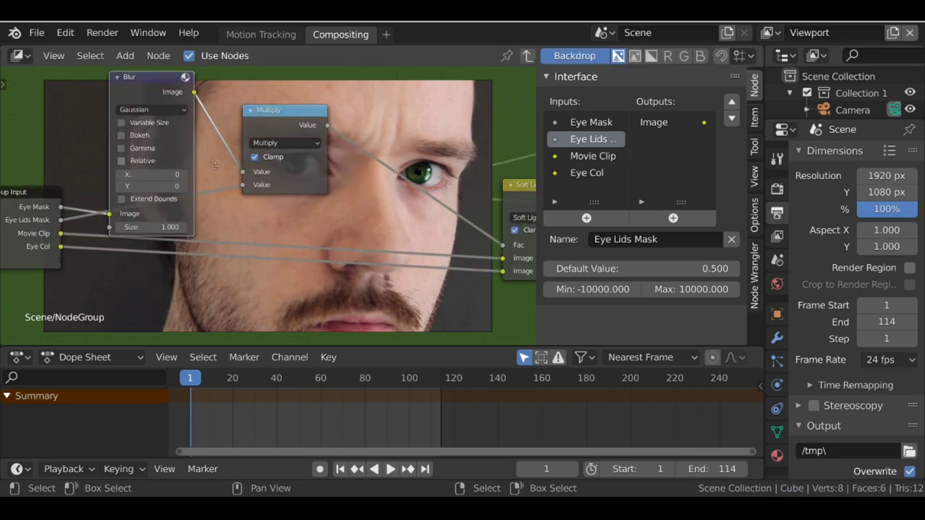
{"action": "left_click_drag", "start_coordinate": [244, 75], "coordinate": [245, 39]}
Set the Blur node's X and Y to 1 and its Size to 0
{"action": "middle_click_drag", "start_coordinate": [270, 253], "coordinate": [291, 286]}
{"action": "scroll", "coordinate": [292, 286], "scroll_direction": "up", "scroll_amount": 3}
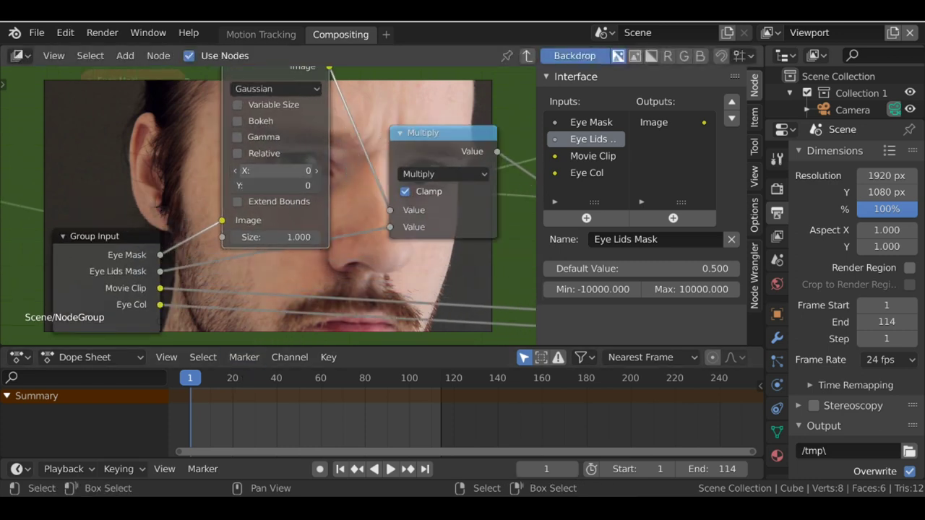
{"action": "left_click", "coordinate": [288, 170]}
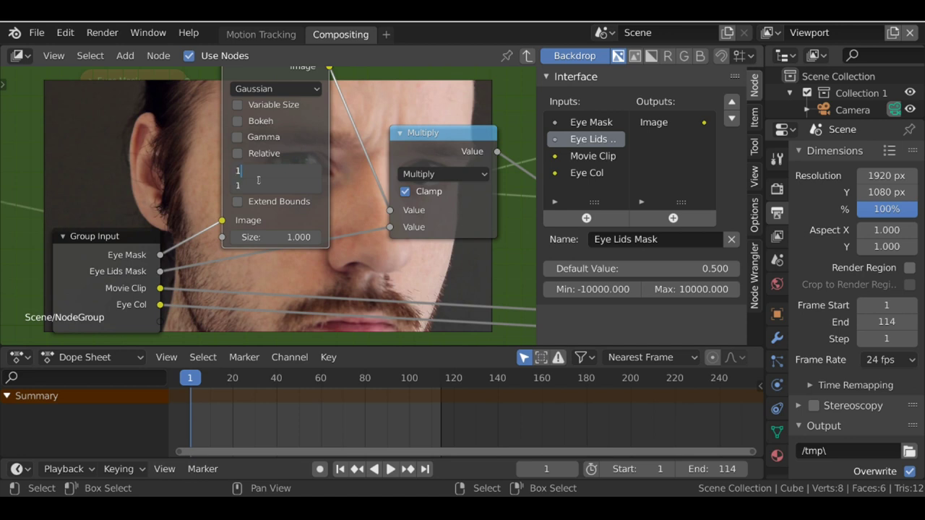
{"action": "type", "text": "1"}
{"action": "key", "text": "Return"}
{"action": "left_click", "coordinate": [276, 235]}
{"action": "type", "text": "0"}
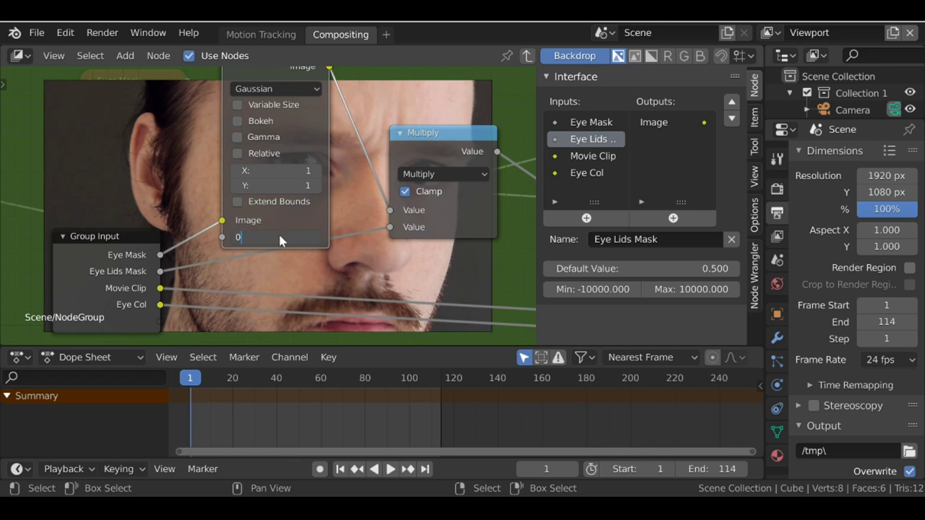
{"action": "key", "text": "Return"}
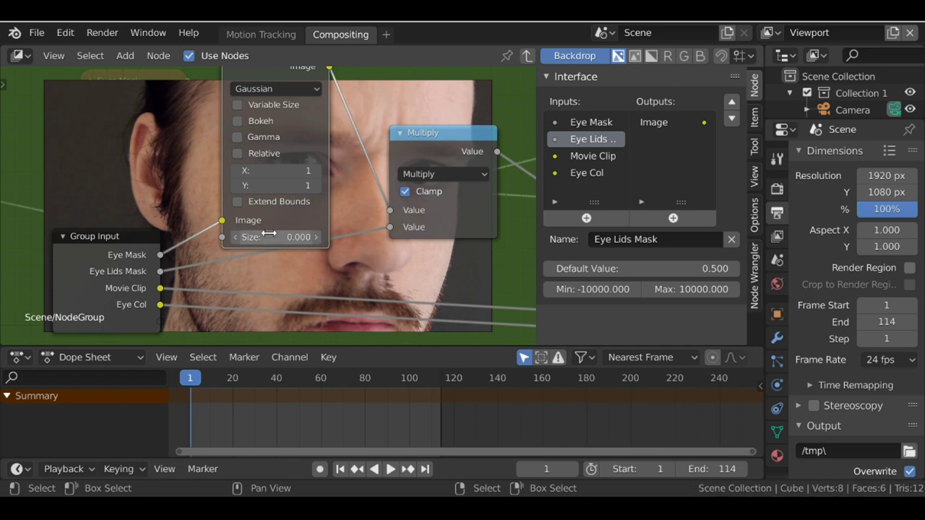
Expose the Blur node's Size as a group input named Eye Mask Feather
{"action": "middle_click_drag", "start_coordinate": [222, 240], "coordinate": [236, 178]}
{"action": "left_click_drag", "start_coordinate": [237, 177], "coordinate": [177, 260]}
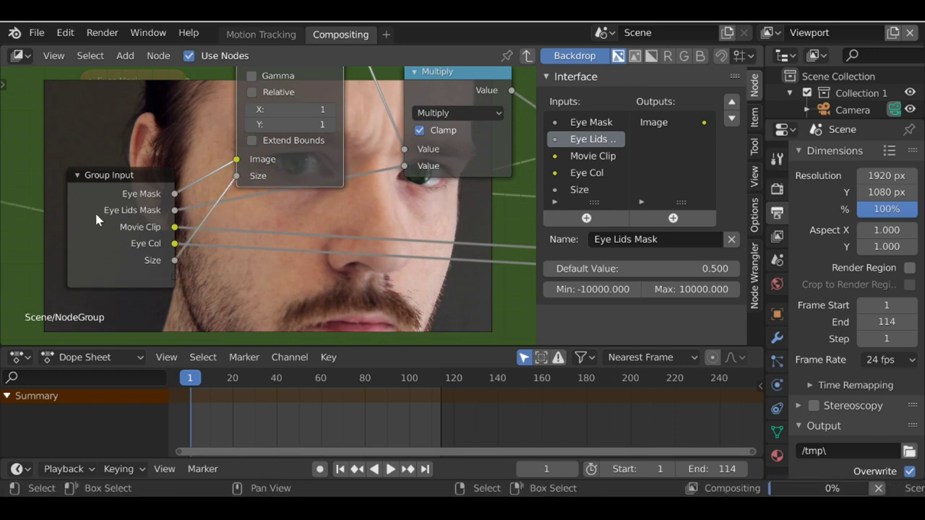
{"action": "left_click", "coordinate": [578, 190]}
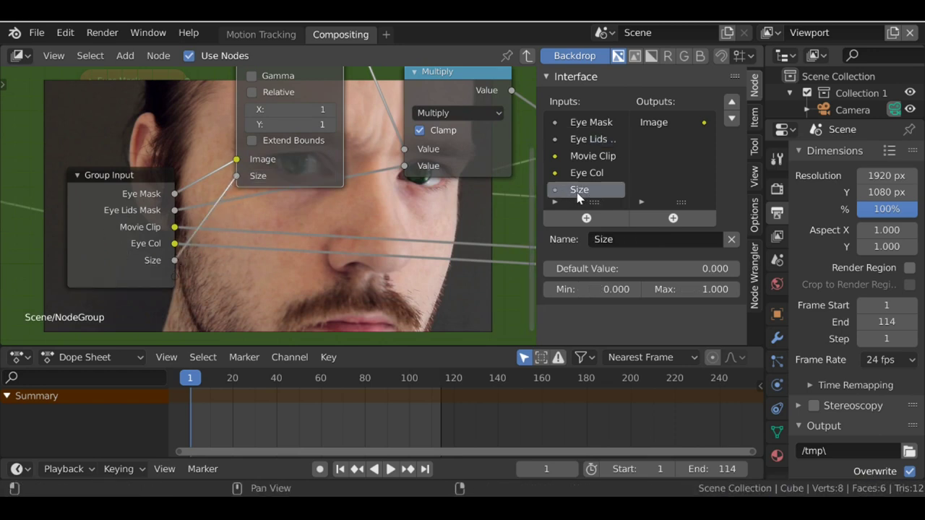
{"action": "left_click", "coordinate": [622, 240]}
{"action": "key", "text": "BackSpace"}
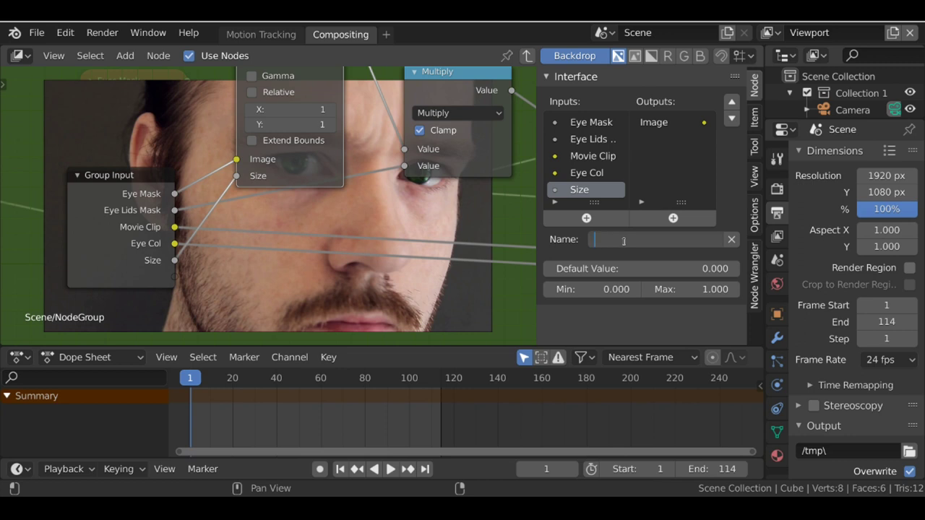
{"action": "type", "text": "Eye Mask feather"}
{"action": "key", "text": "Return"}
Collapse the Blur node, duplicate it onto the Eye Lids Mask link to Multiply, and leave the copy collapsed beneath the original
{"action": "scroll", "coordinate": [283, 92], "scroll_direction": "down", "scroll_amount": 3}
{"action": "middle_click_drag", "start_coordinate": [283, 92], "coordinate": [287, 134]}
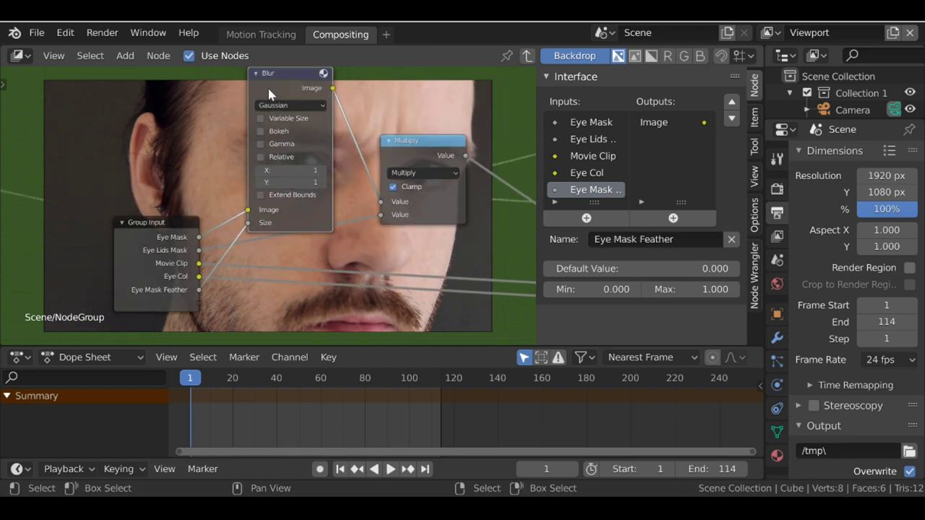
{"action": "left_click", "coordinate": [255, 74]}
{"action": "left_click_drag", "start_coordinate": [278, 77], "coordinate": [294, 129]}
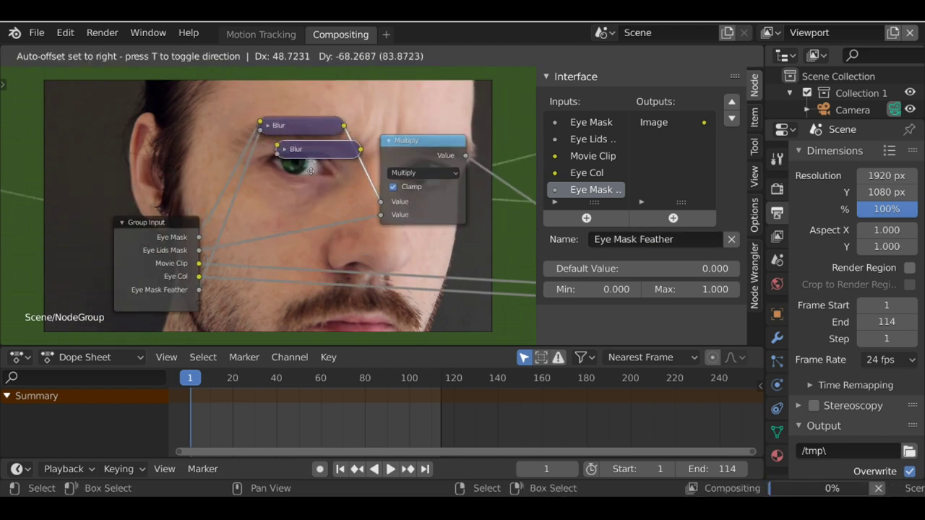
{"action": "left_click", "coordinate": [296, 239]}
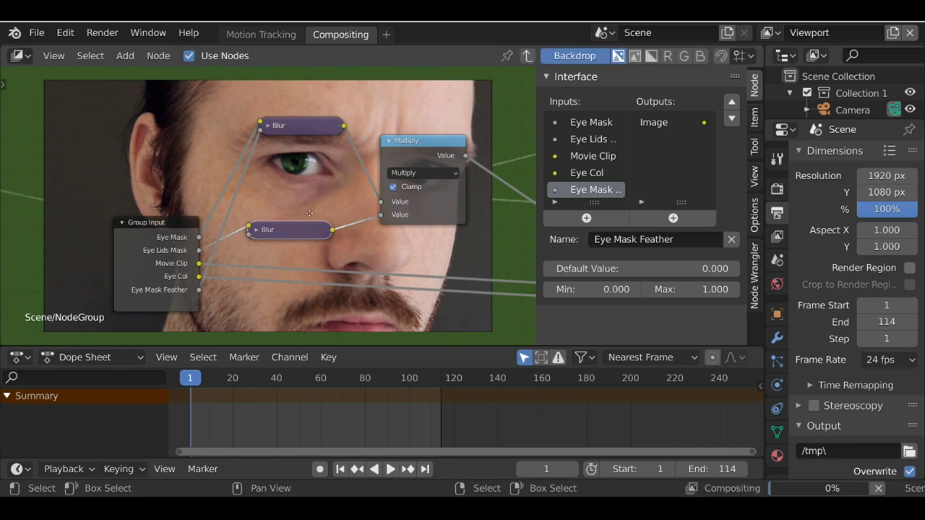
{"action": "middle_click_drag", "start_coordinate": [286, 229], "coordinate": [298, 208]}
{"action": "left_click", "coordinate": [268, 209]}
{"action": "left_click_drag", "start_coordinate": [300, 220], "coordinate": [316, 165]}
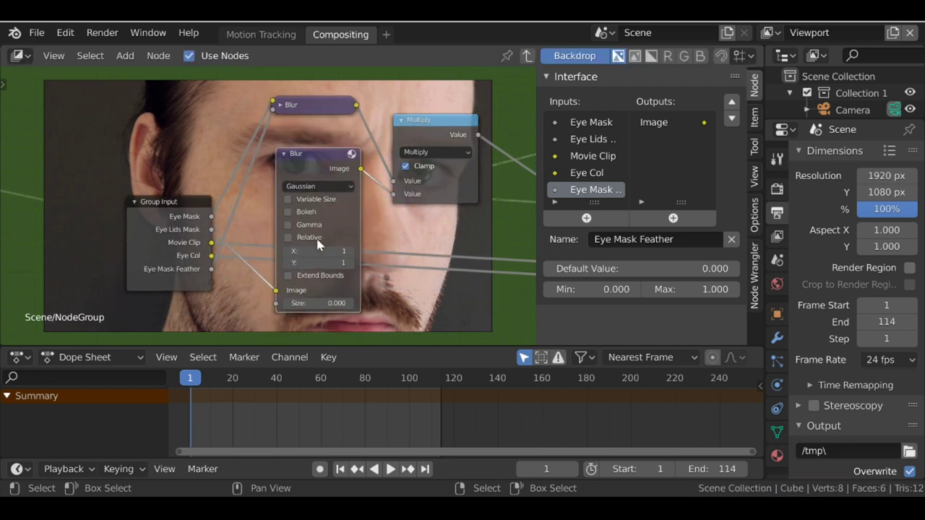
{"action": "left_click", "coordinate": [283, 154]}
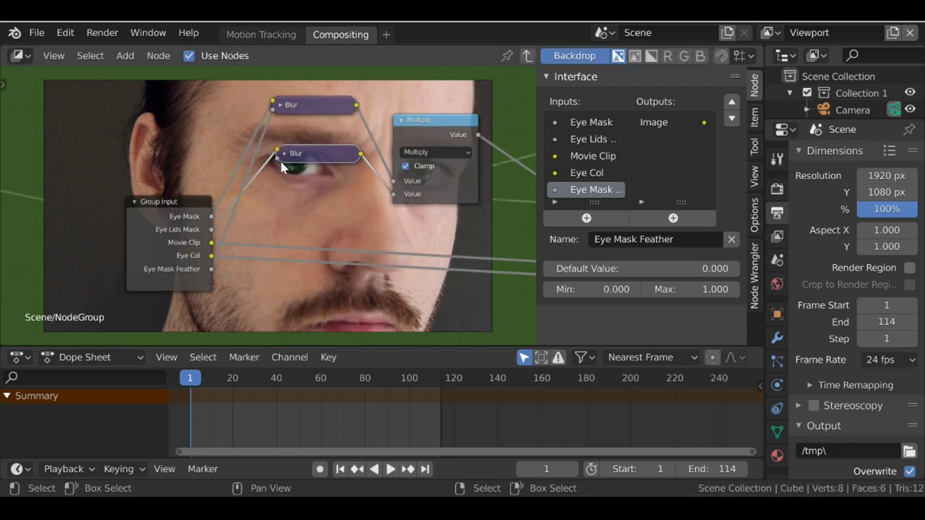
Expose the second Blur node's Size as a group input named Eye Lids Mask Feather
{"action": "left_click_drag", "start_coordinate": [278, 159], "coordinate": [209, 286]}
{"action": "scroll", "coordinate": [589, 189], "scroll_direction": "down", "scroll_amount": 1}
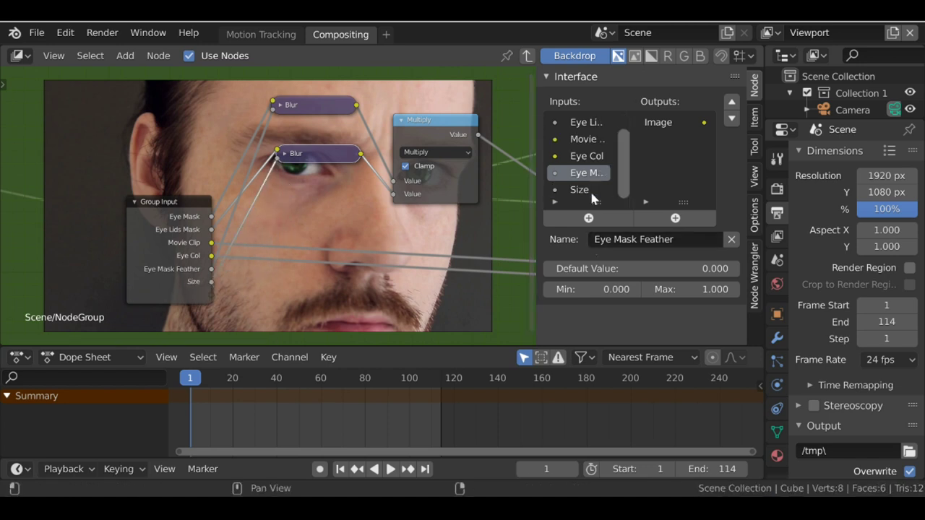
{"action": "left_click", "coordinate": [582, 192]}
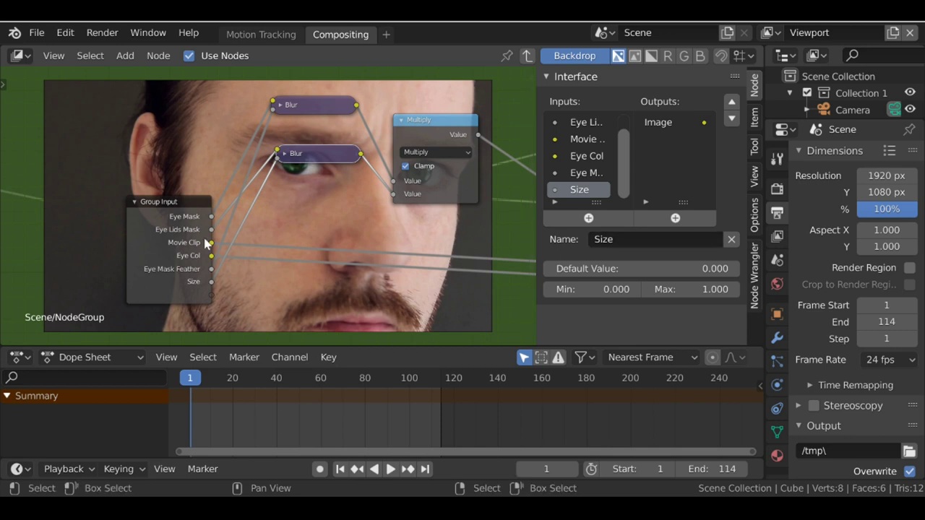
{"action": "left_click", "coordinate": [614, 240]}
{"action": "key", "text": "BackSpace"}
{"action": "type", "text": "Eye Lids Mask"}
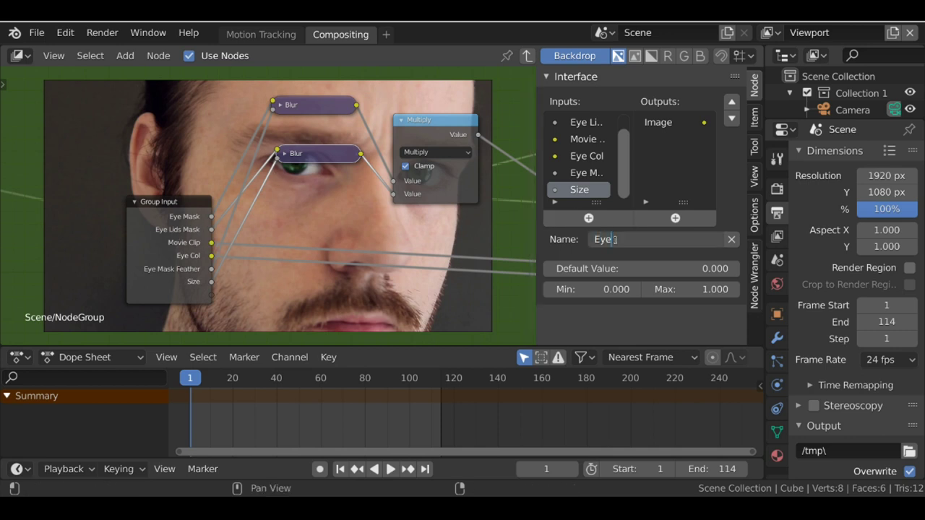
{"action": "type", "text": " Feather"}
{"action": "key", "text": "Return"}
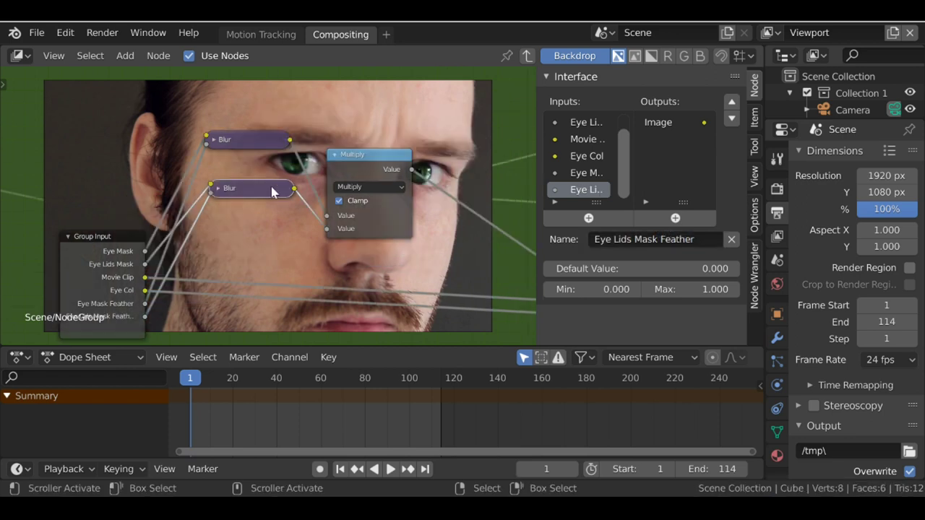
Move the two collapsed Blur nodes closer together
{"action": "key", "text": "g"}
{"action": "left_click", "coordinate": [266, 163]}
{"action": "left_click_drag", "start_coordinate": [264, 146], "coordinate": [264, 156]}
Duplicate the Multiply node onto the link to Soft Light's factor and expose the copy's second value as a group input
{"action": "middle_click_drag", "start_coordinate": [341, 153], "coordinate": [299, 210]}
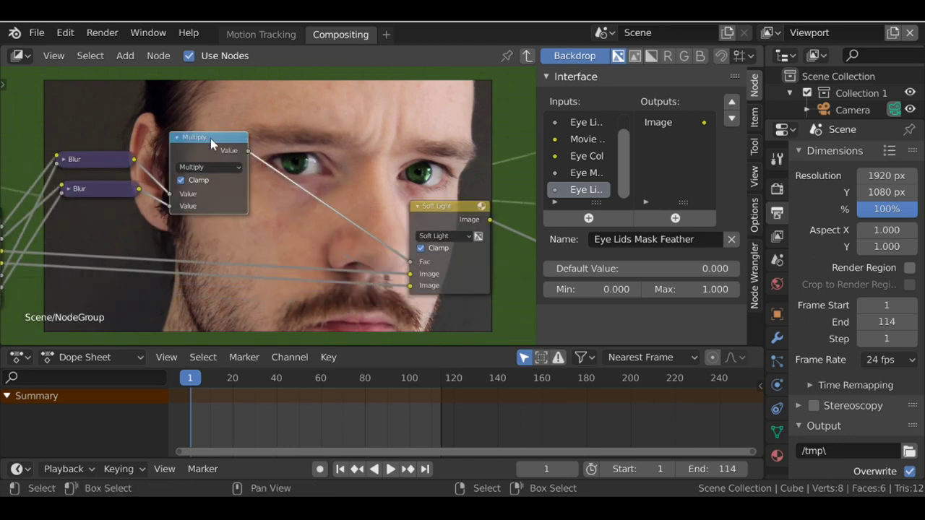
{"action": "key", "text": "shift+d"}
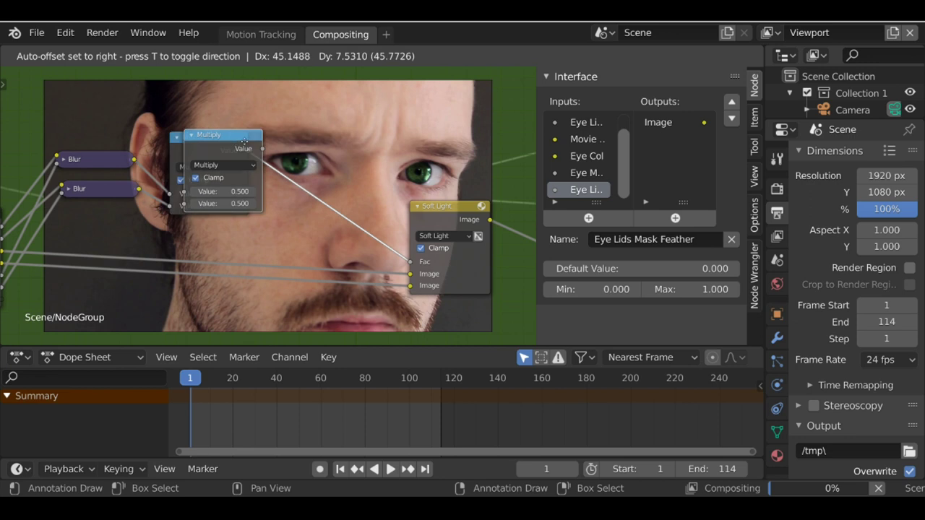
{"action": "left_click", "coordinate": [337, 155]}
{"action": "middle_click_drag", "start_coordinate": [250, 201], "coordinate": [359, 154]}
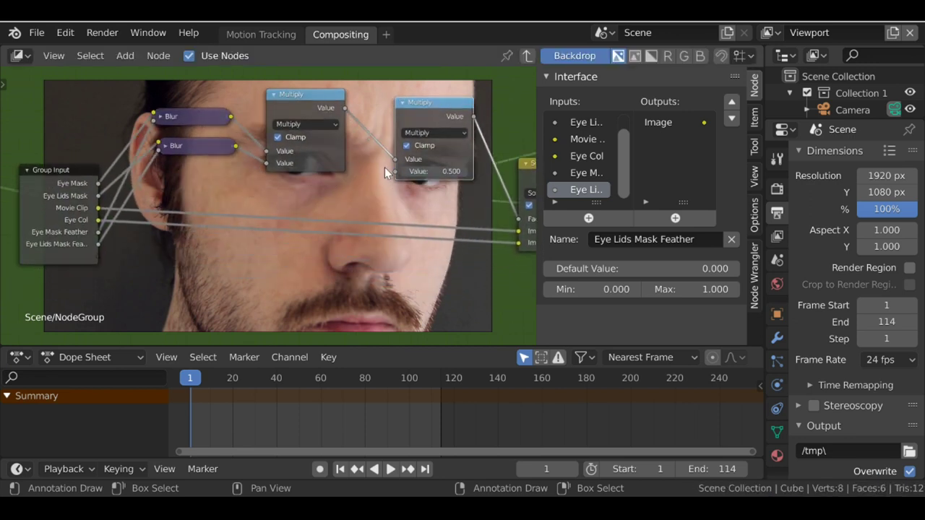
{"action": "left_click_drag", "start_coordinate": [394, 172], "coordinate": [101, 266]}
{"action": "middle_click_drag", "start_coordinate": [434, 124], "coordinate": [354, 148]}
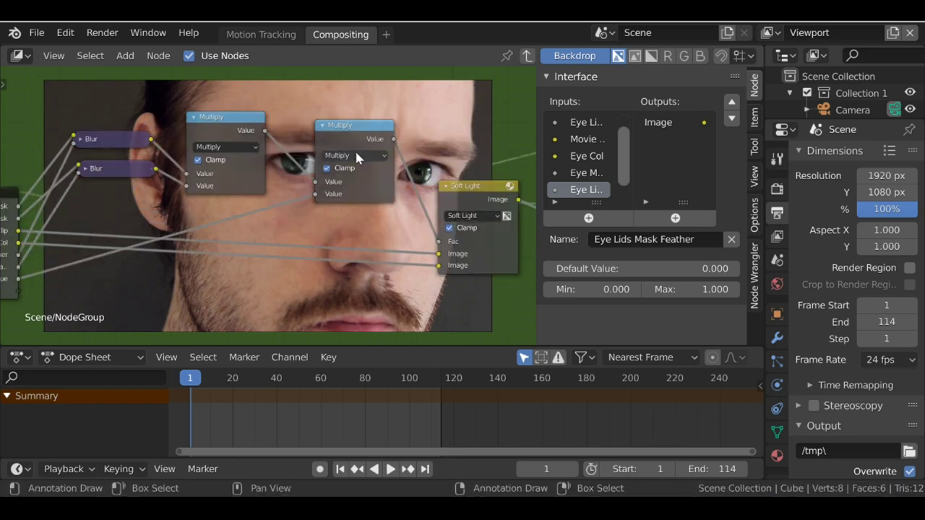
Change the second Multiply node's operation to Subtract and rename its exposed group input Garbage Mask
{"action": "left_click", "coordinate": [354, 156]}
{"action": "left_click", "coordinate": [351, 181]}
{"action": "left_click_drag", "start_coordinate": [538, 167], "coordinate": [487, 168]}
{"action": "scroll", "coordinate": [570, 173], "scroll_direction": "down", "scroll_amount": 1}
{"action": "left_click", "coordinate": [557, 189]}
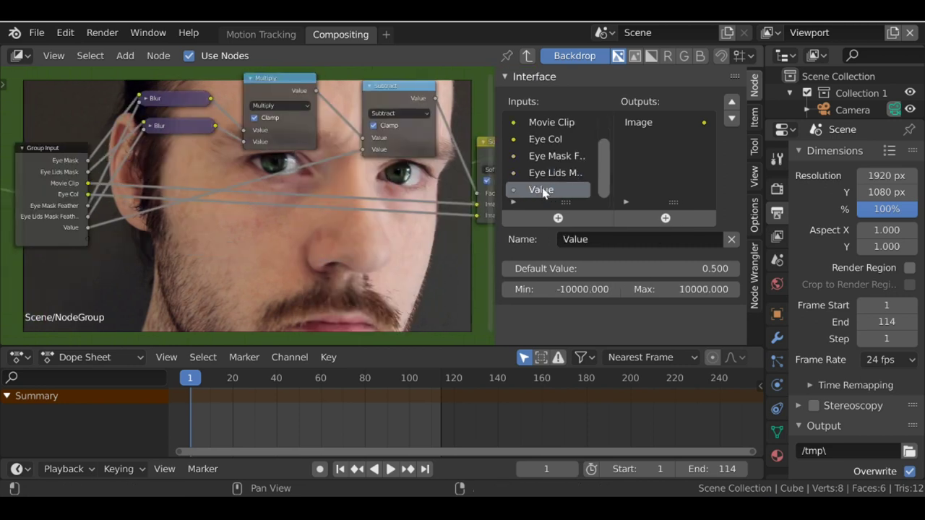
{"action": "left_click", "coordinate": [590, 240]}
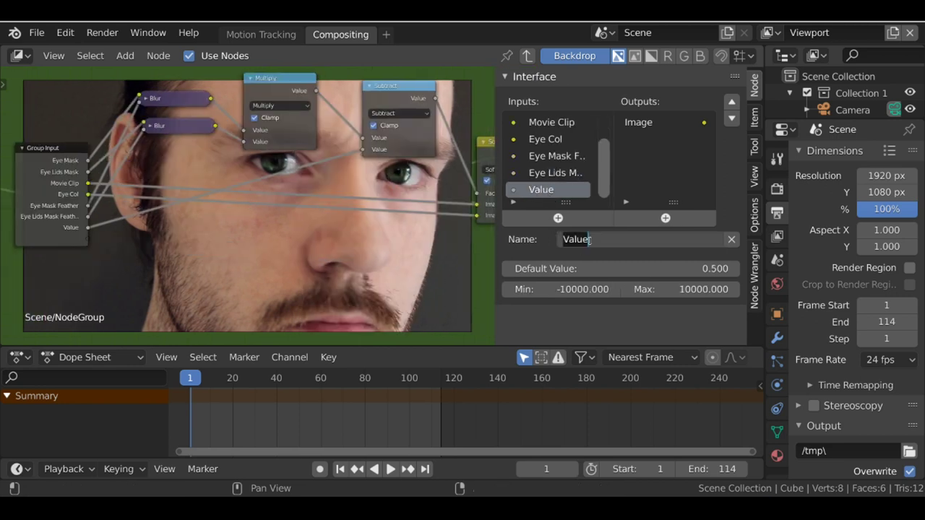
{"action": "type", "text": "Garbage Mask"}
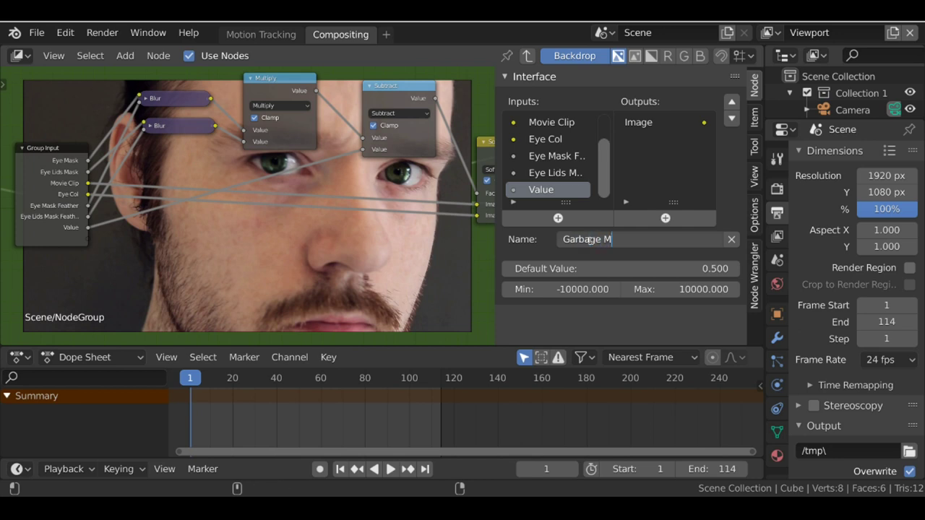
{"action": "key", "text": "Return"}
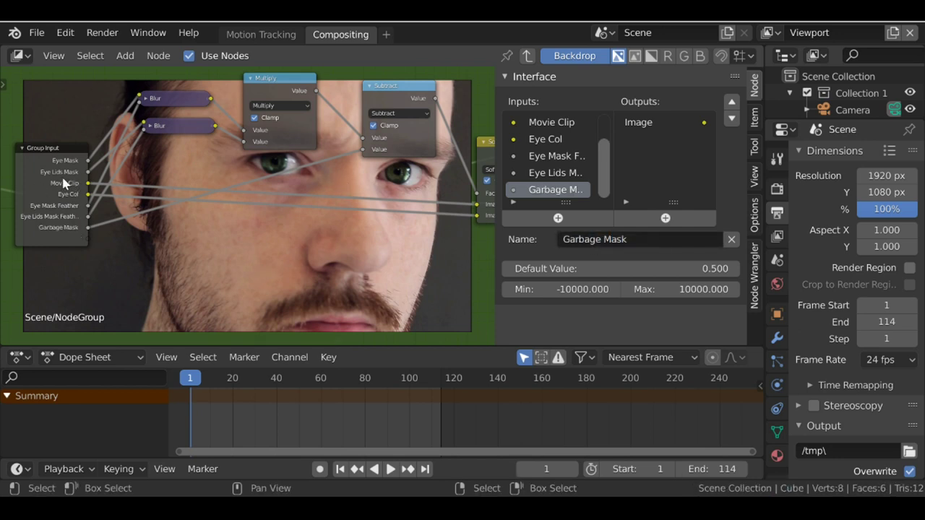
Move the Garbage Mask input up the group's input order to directly above Movie Clip, and shift the Subtract node slightly towards Multiply
{"action": "left_click", "coordinate": [732, 102]}
{"action": "left_click", "coordinate": [732, 102]}
{"action": "left_click", "coordinate": [731, 102]}
{"action": "left_click", "coordinate": [731, 102]}
{"action": "mouse_move", "coordinate": [401, 98]}
{"action": "left_mouse_down"}
{"action": "mouse_move", "coordinate": [384, 87]}
{"action": "mouse_move", "coordinate": [390, 98]}
{"action": "left_mouse_up"}
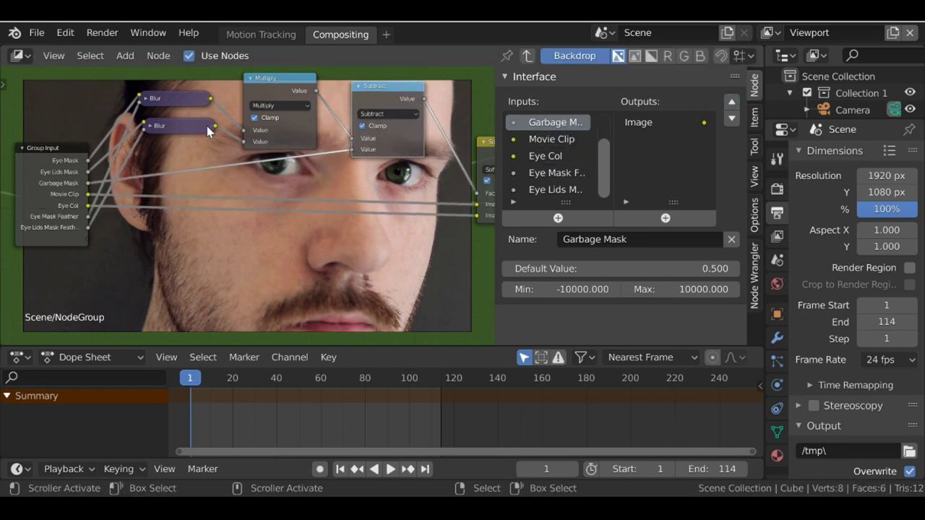
Duplicate the lower Blur node onto the Garbage Mask link to Subtract
{"action": "left_click", "coordinate": [172, 128]}
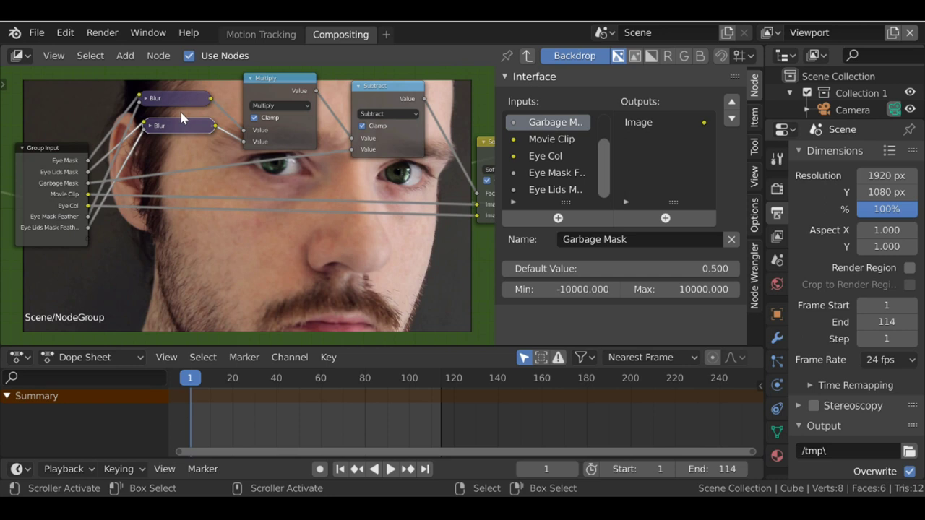
{"action": "key", "text": "shift+d"}
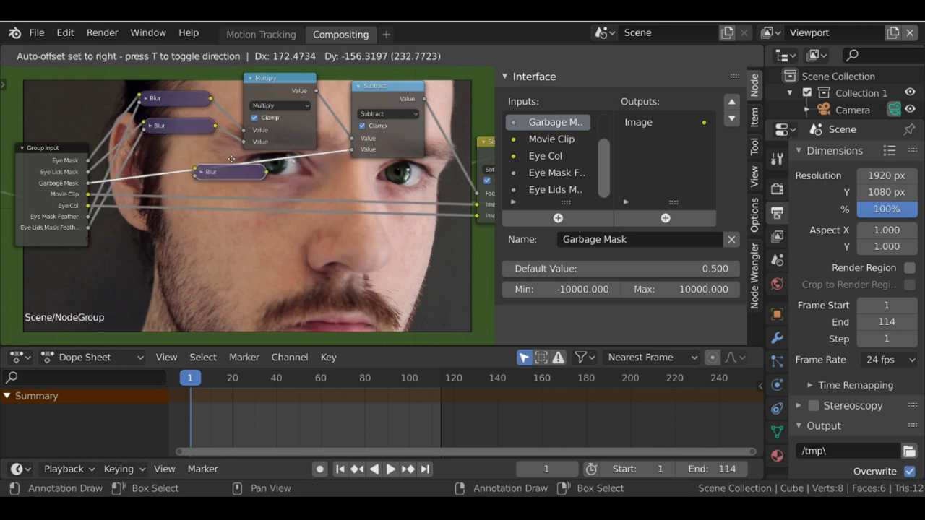
{"action": "left_click", "coordinate": [242, 161]}
Expose the new Blur node's Size as a group input named Garbage Mask Feather
{"action": "scroll", "coordinate": [242, 162], "scroll_direction": "up", "scroll_amount": 2}
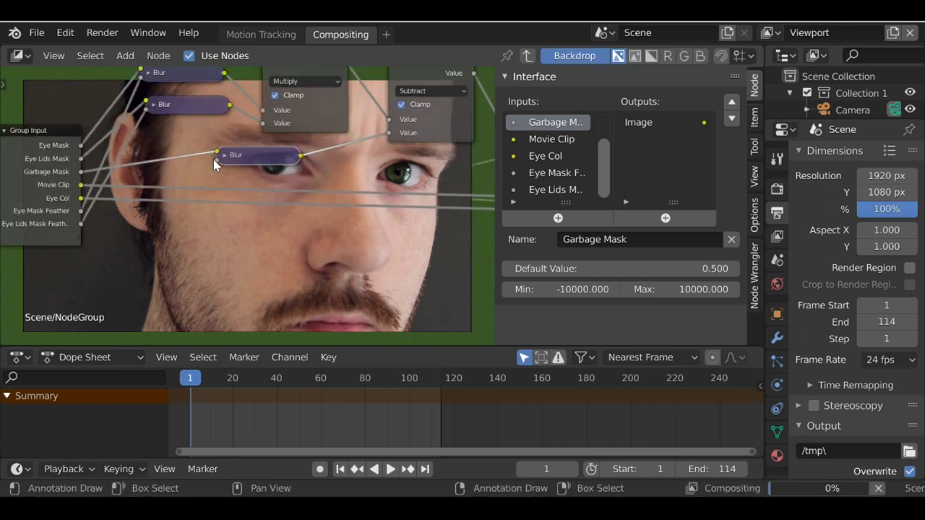
{"action": "left_click_drag", "start_coordinate": [219, 164], "coordinate": [81, 239]}
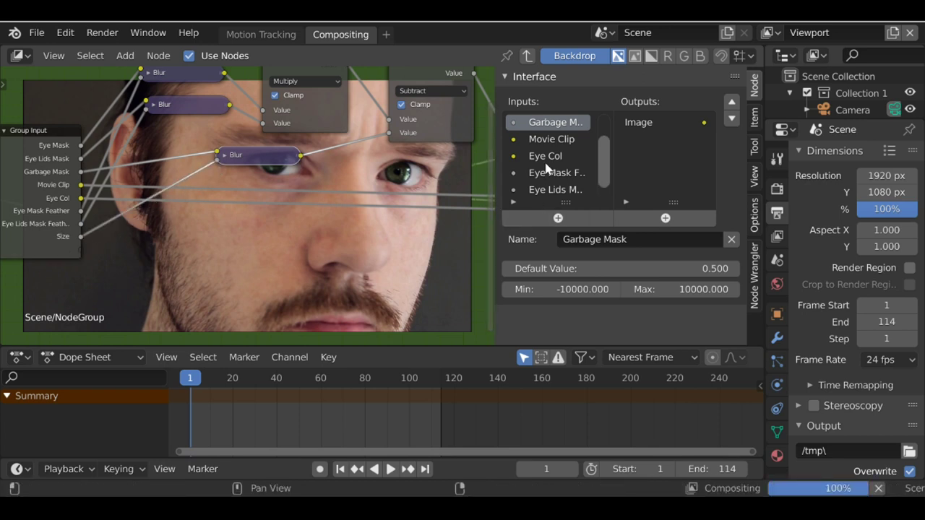
{"action": "scroll", "coordinate": [549, 172], "scroll_direction": "down", "scroll_amount": 1}
{"action": "left_click", "coordinate": [546, 190]}
{"action": "left_click", "coordinate": [605, 239]}
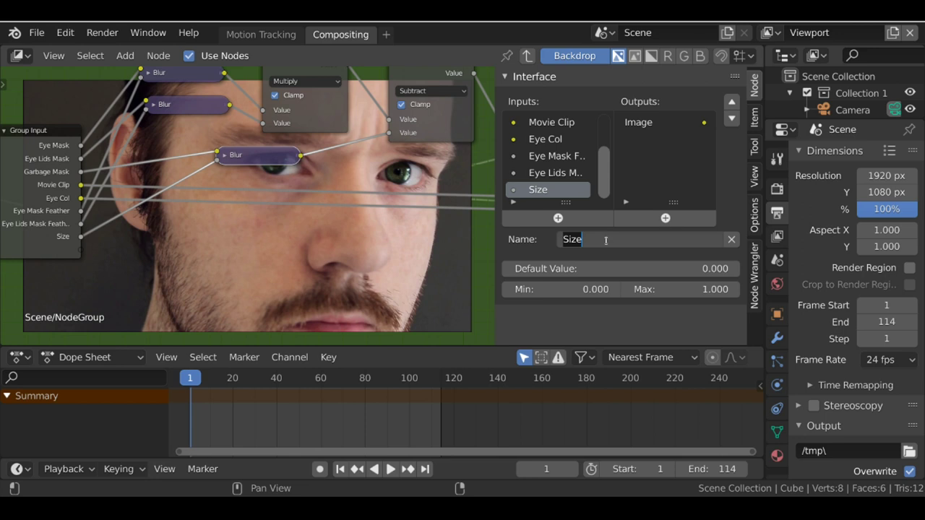
{"action": "type", "text": "G"}
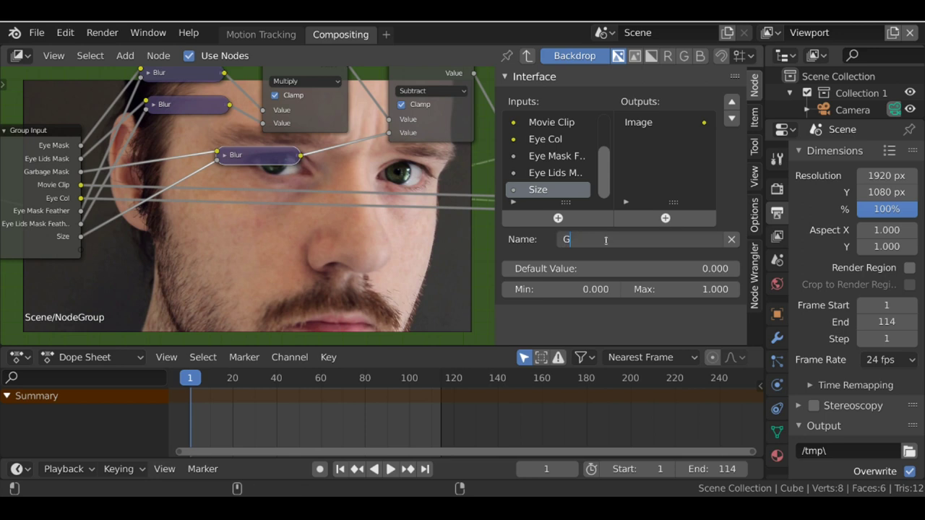
{"action": "type", "text": "arbage Mask Feather"}
{"action": "key", "text": "Return"}
{"action": "key", "text": "Home"}
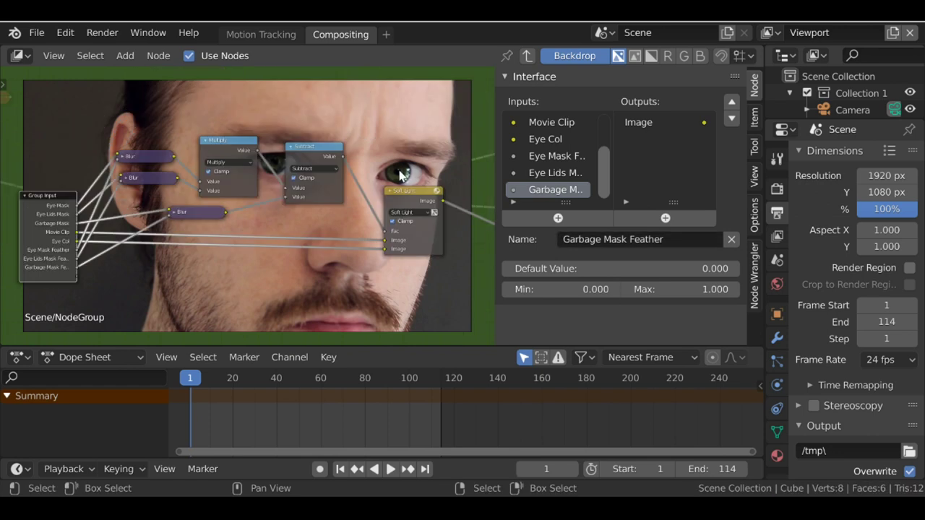
Leave the node group and move the Garbage mask node beneath the Eye Lids Mask node
{"action": "key", "text": "Tab"}
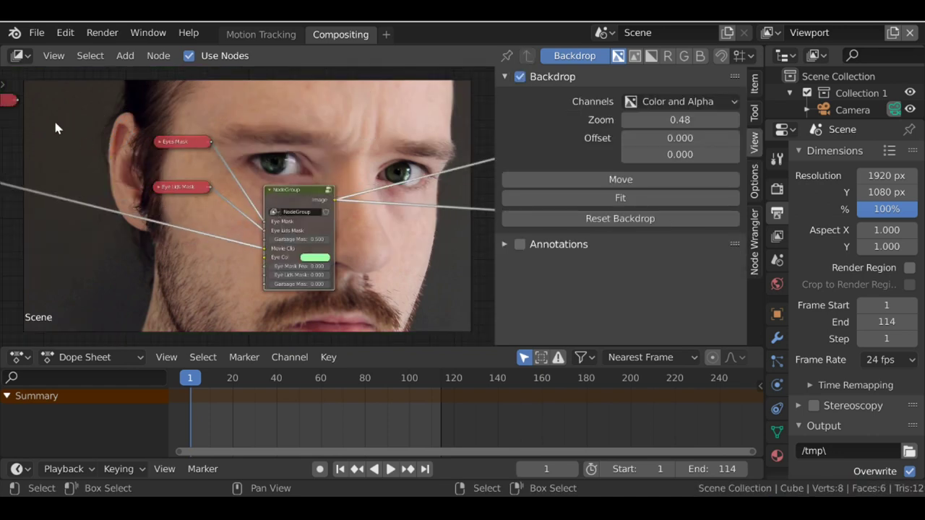
{"action": "left_click", "coordinate": [5, 104]}
{"action": "key", "text": "g"}
{"action": "left_click", "coordinate": [215, 244]}
{"action": "key", "text": "Home"}
Set the node group's Garbage Mask value to 0 and connect the Garbage mask node to that input
{"action": "left_click", "coordinate": [324, 258]}
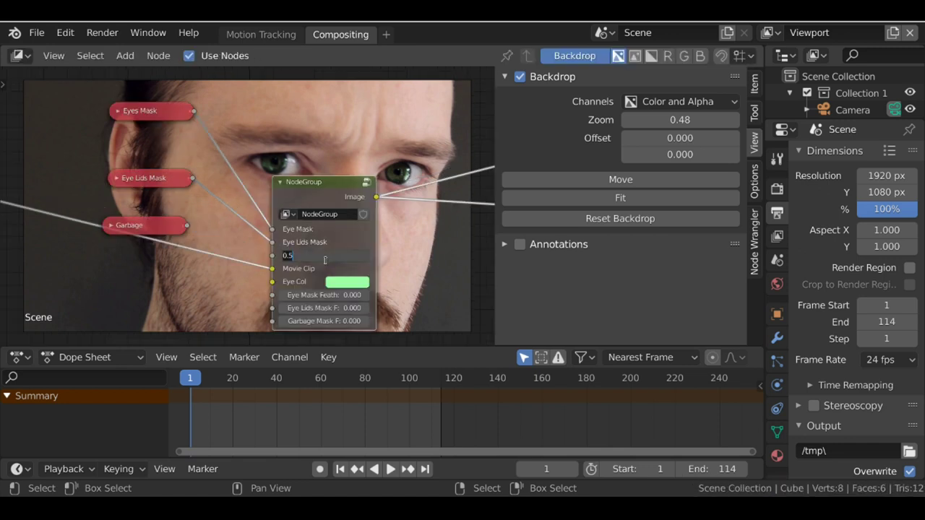
{"action": "type", "text": "0.5"}
{"action": "key", "text": "Escape"}
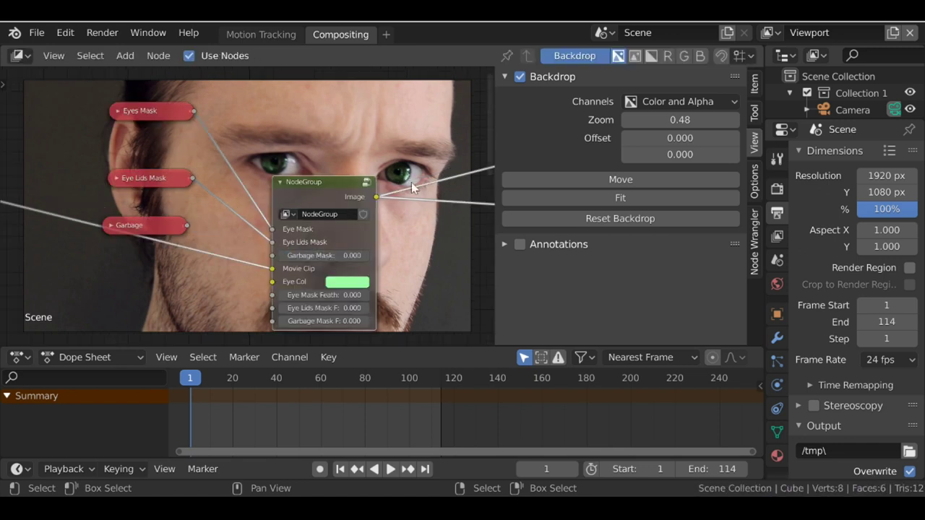
{"action": "left_click_drag", "start_coordinate": [188, 224], "coordinate": [231, 241]}
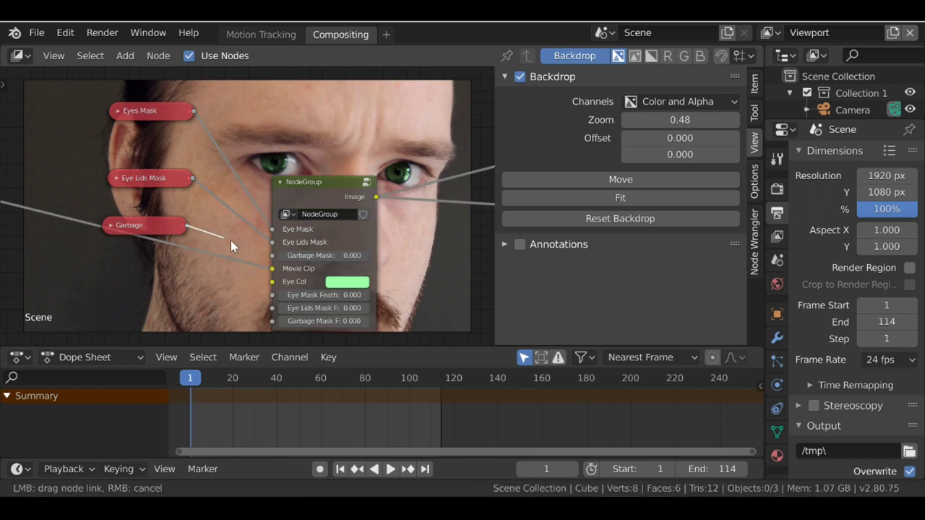
{"action": "left_click_drag", "start_coordinate": [273, 263], "coordinate": [272, 256]}
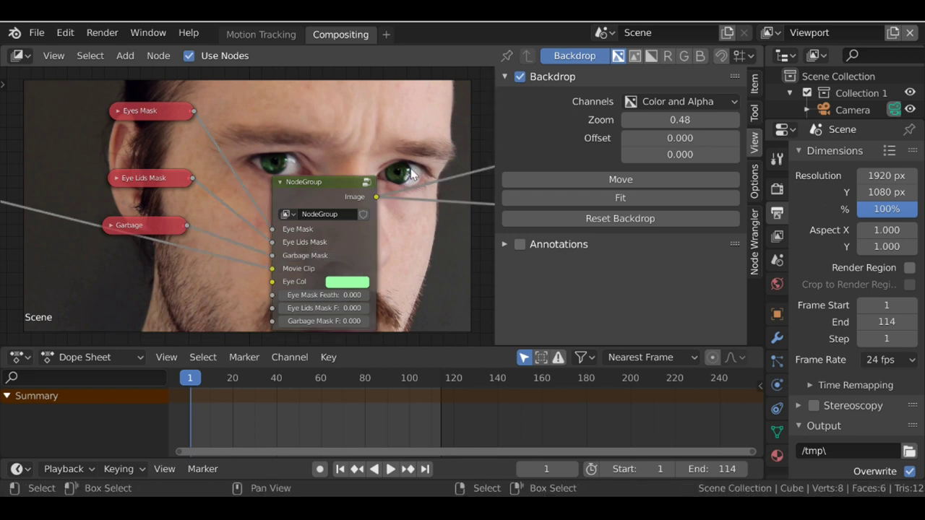
Inside the node group, insert an RGB Curves node on the Movie Clip link to Soft Light and connect Multiply's output to its Fac
{"action": "left_click", "coordinate": [291, 184]}
{"action": "key", "text": "Tab"}
{"action": "scroll", "coordinate": [244, 222], "scroll_direction": "down", "scroll_amount": 2}
{"action": "middle_click_drag", "start_coordinate": [260, 263], "coordinate": [259, 152]}
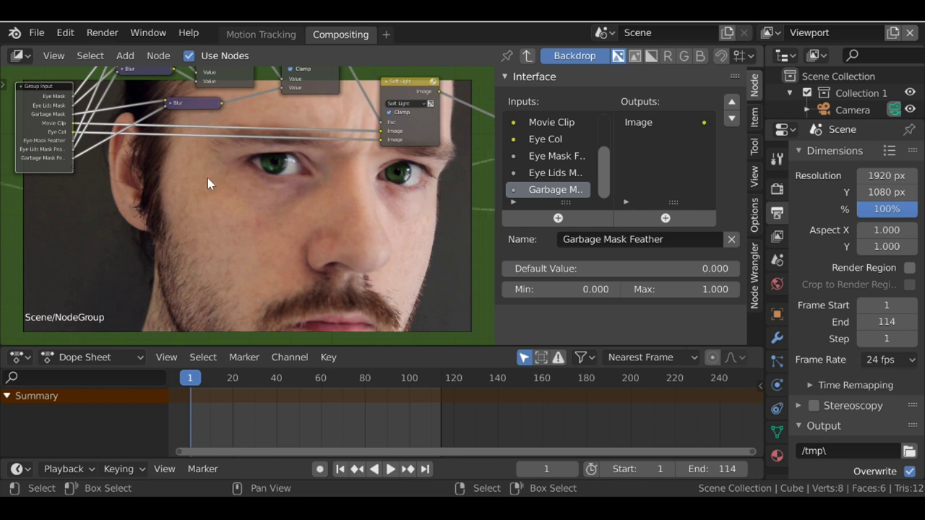
{"action": "scroll", "coordinate": [206, 181], "scroll_direction": "up", "scroll_amount": 1}
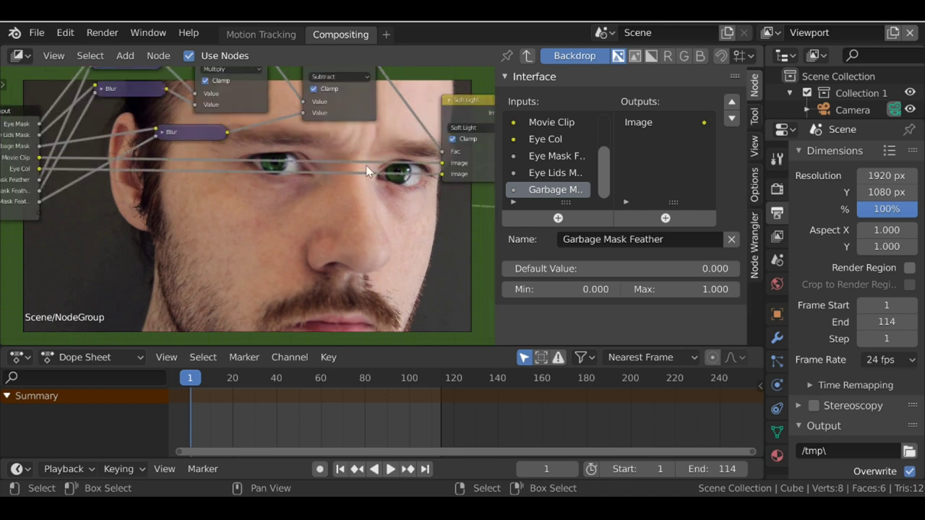
{"action": "key", "text": "shift+a"}
{"action": "mouse_move", "coordinate": [235, 242]}
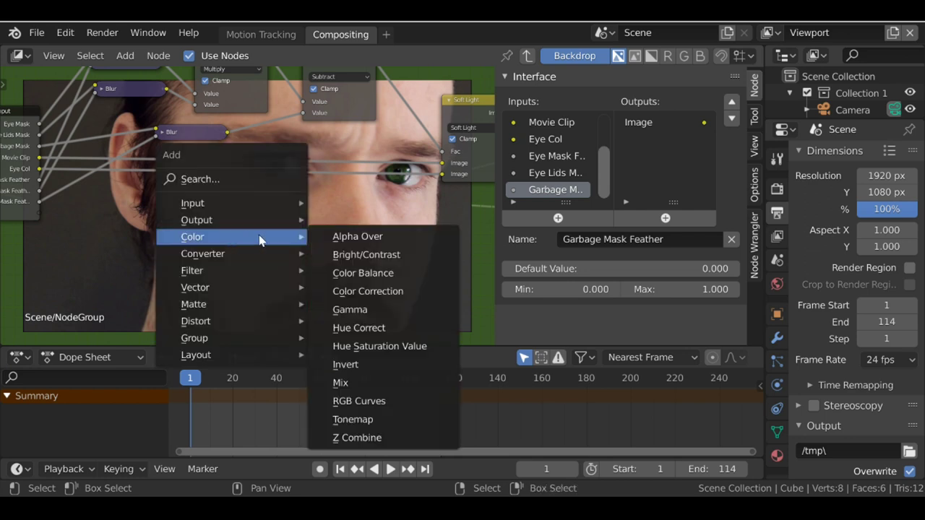
{"action": "left_click", "coordinate": [386, 401]}
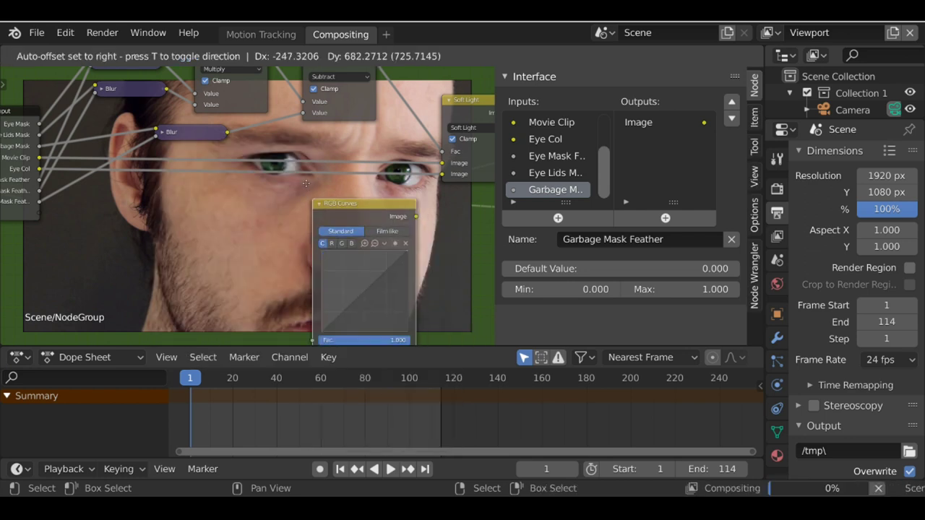
{"action": "left_click", "coordinate": [295, 130]}
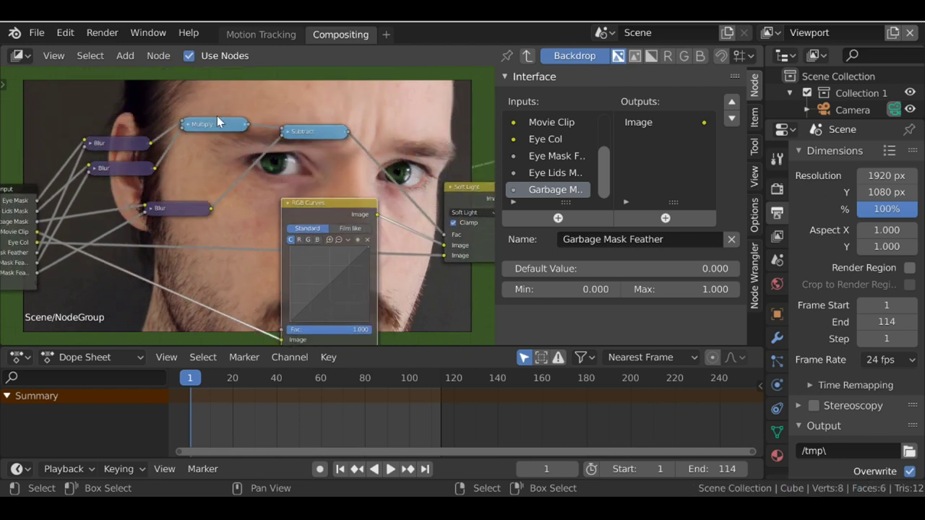
{"action": "left_click_drag", "start_coordinate": [246, 125], "coordinate": [281, 337]}
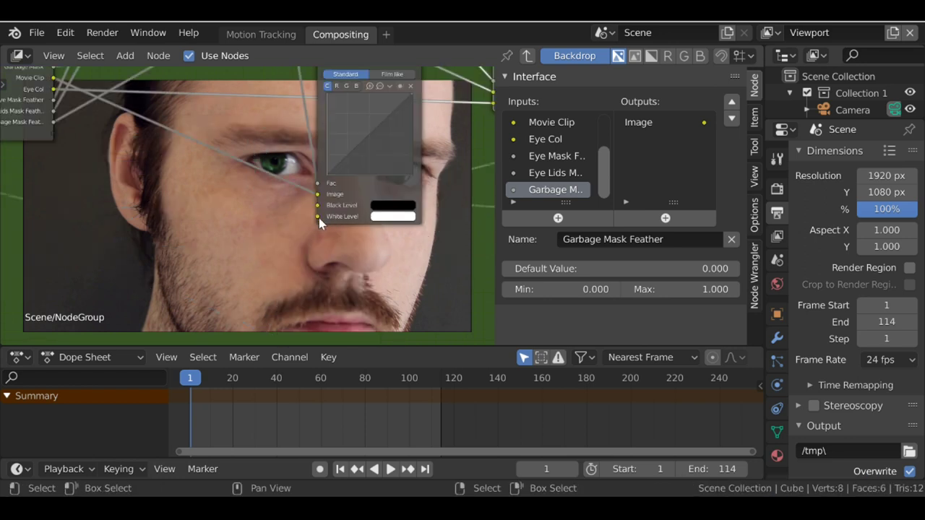
Expose the RGB Curves node's White Level as a group input named Eye Col Brightness
{"action": "left_click_drag", "start_coordinate": [319, 217], "coordinate": [53, 135]}
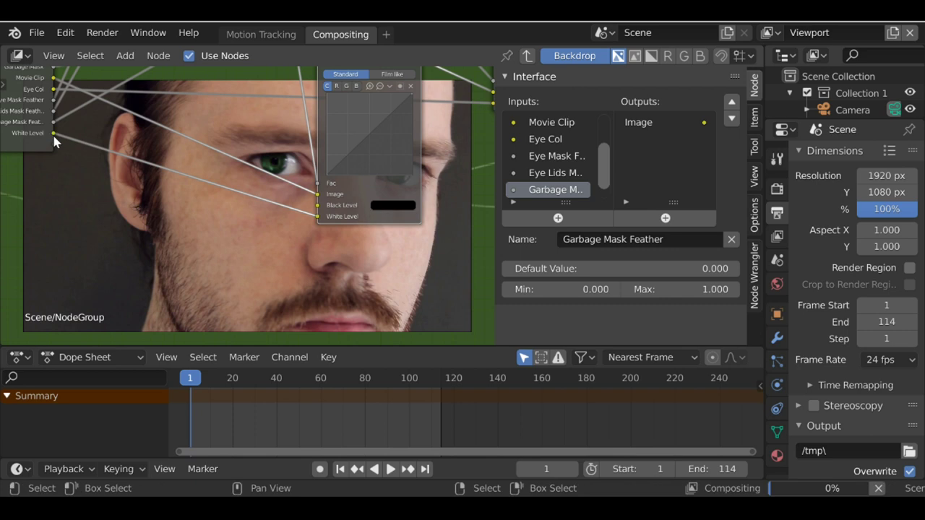
{"action": "left_click", "coordinate": [556, 190]}
{"action": "left_click", "coordinate": [621, 235]}
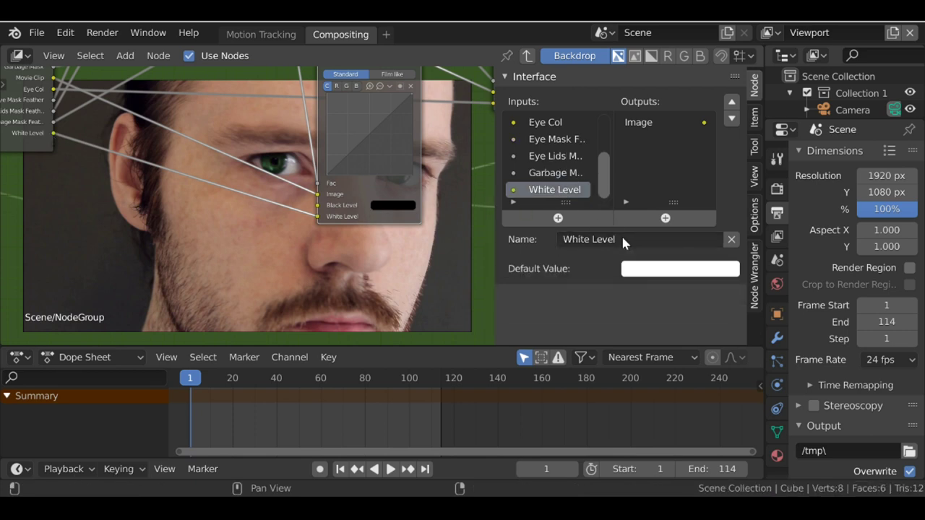
{"action": "type", "text": "Eye "}
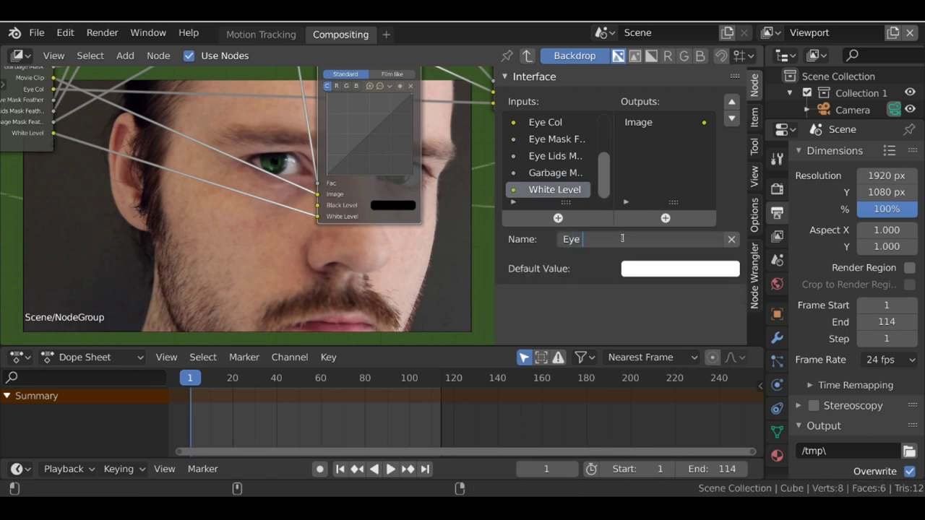
{"action": "type", "text": "Col Brightness"}
{"action": "key", "text": "Return"}
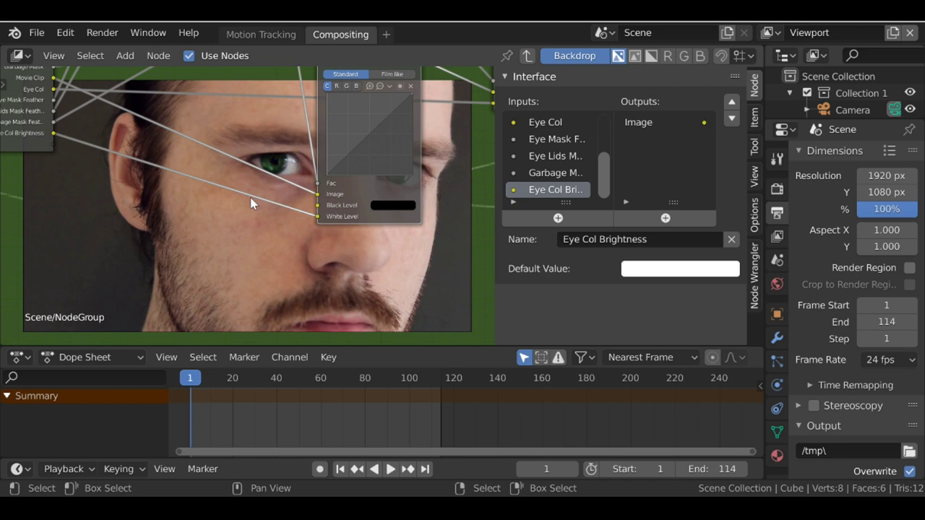
Leave the node group and darken its Eye Col Brightness colour from white to light grey
{"action": "key", "text": "Tab"}
{"action": "scroll", "coordinate": [304, 248], "scroll_direction": "up", "scroll_amount": 1}
{"action": "middle_click_drag", "start_coordinate": [299, 263], "coordinate": [237, 154]}
{"action": "scroll", "coordinate": [260, 200], "scroll_direction": "up", "scroll_amount": 1}
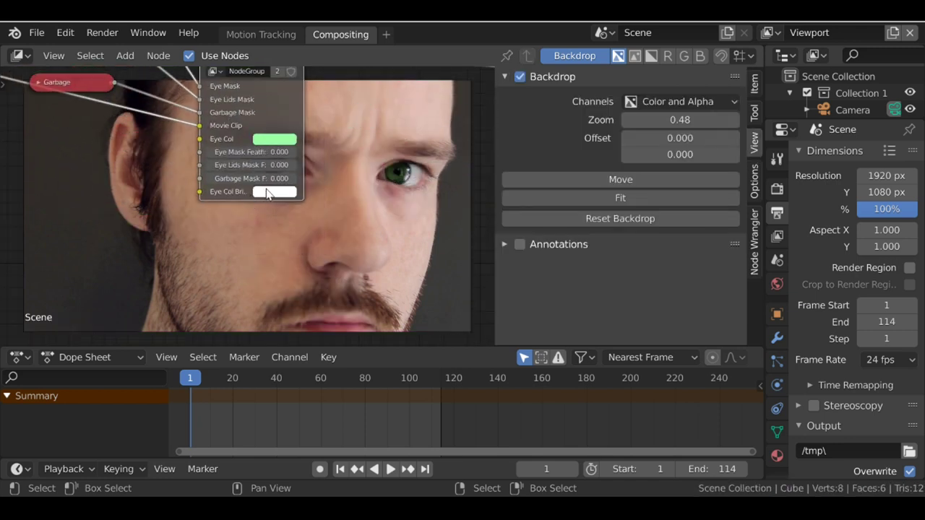
{"action": "left_click", "coordinate": [279, 193]}
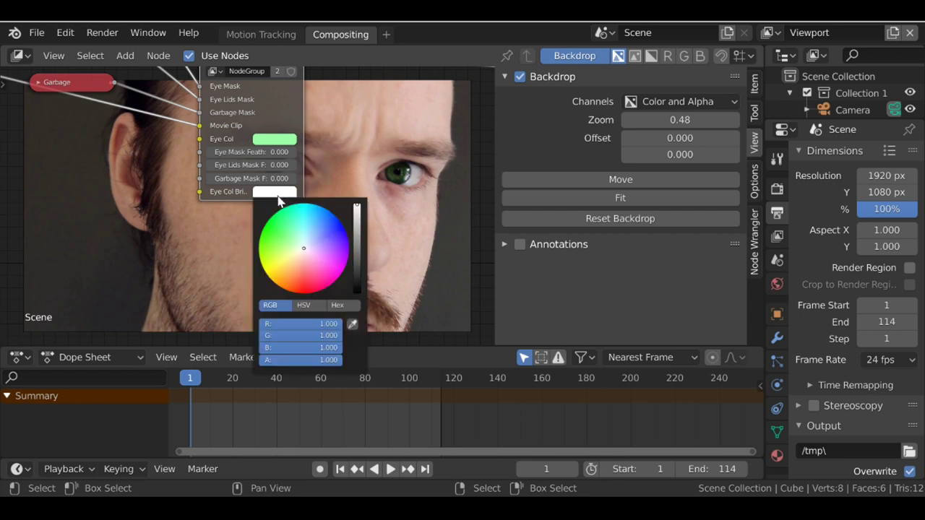
{"action": "left_click_drag", "start_coordinate": [357, 206], "coordinate": [357, 216]}
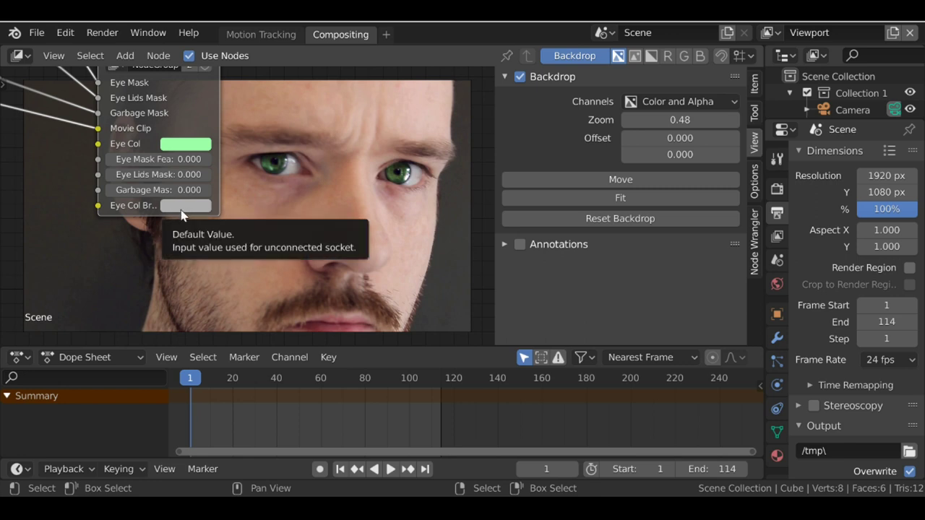
Re-enter the node group and disconnect Eye Col Brightness from the RGB Curves node's White Level
{"action": "scroll", "coordinate": [176, 203], "scroll_direction": "down", "scroll_amount": 1}
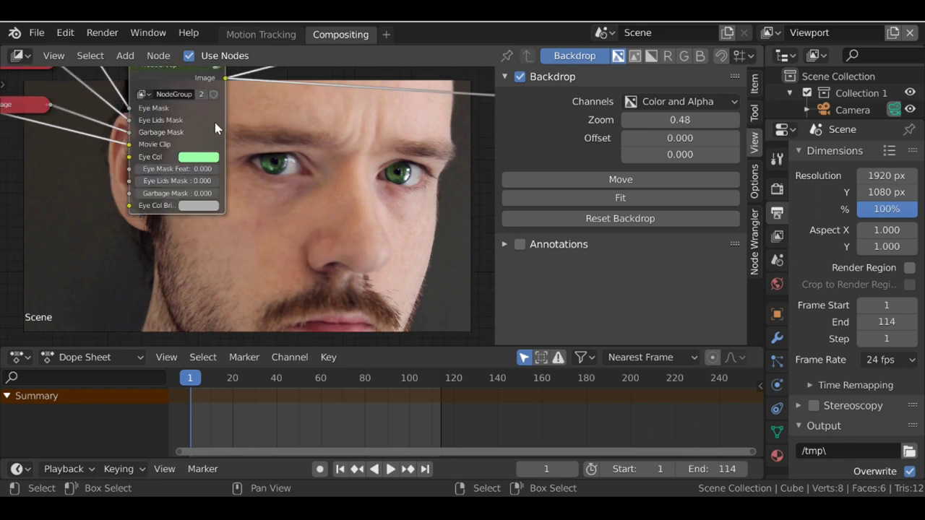
{"action": "key", "text": "Tab"}
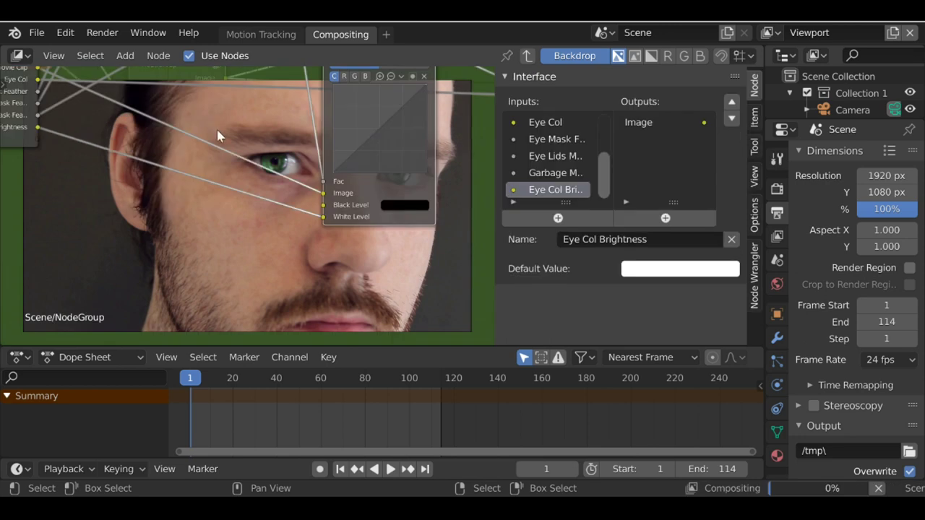
{"action": "left_click_drag", "start_coordinate": [355, 220], "coordinate": [299, 213]}
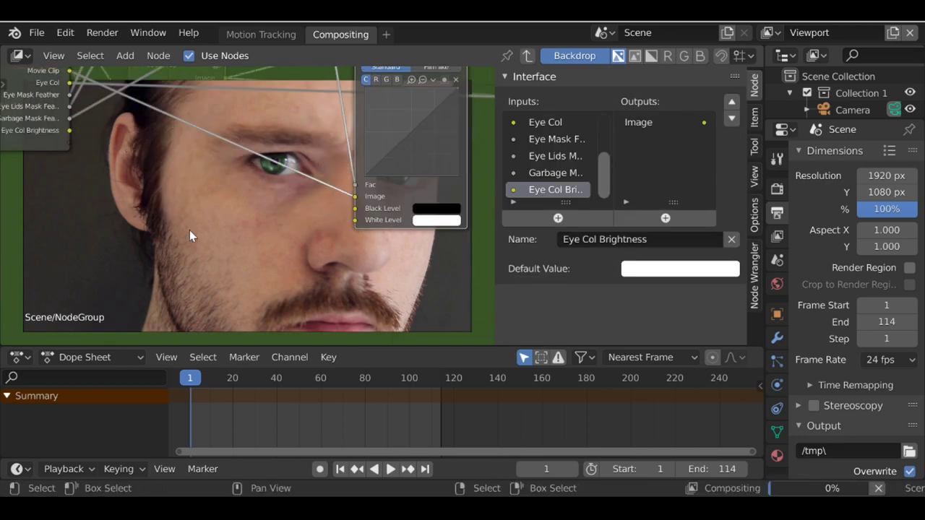
Add a Mix node between Group Input and RGB Curves and expose its Fac as a group input
{"action": "key", "text": "shift+a"}
{"action": "mouse_move", "coordinate": [150, 230]}
{"action": "left_click", "coordinate": [254, 376]}
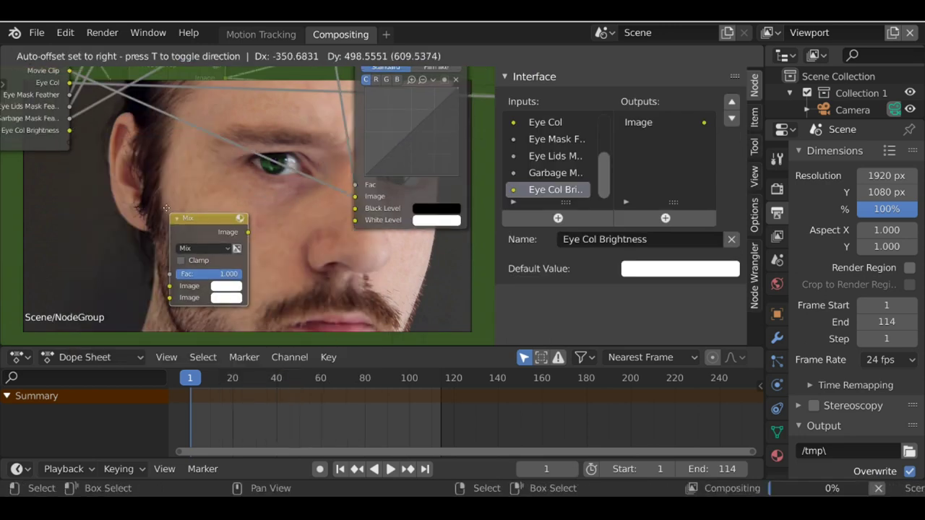
{"action": "left_click", "coordinate": [172, 231]}
{"action": "left_click_drag", "start_coordinate": [152, 248], "coordinate": [70, 142]}
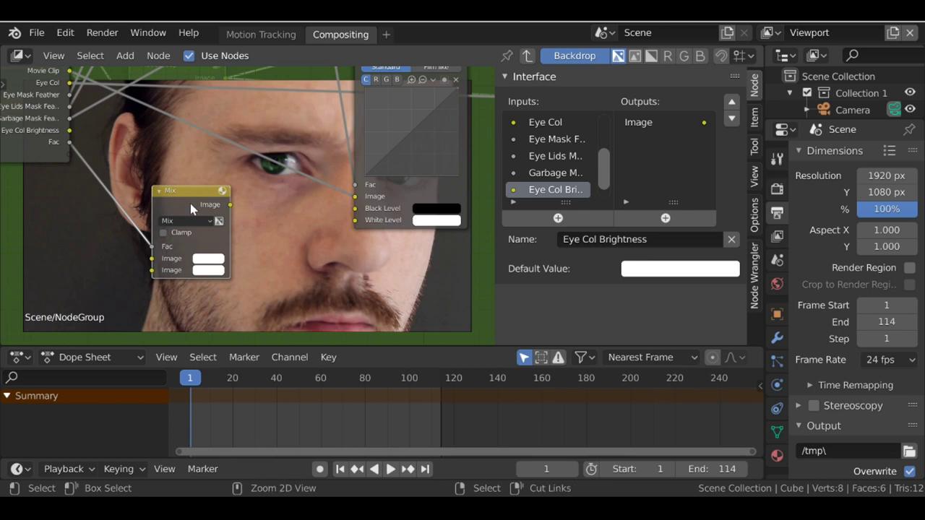
Delete the Mix node and connect the Group Input's Fac directly to the RGB Curves node's White Level
{"action": "key", "text": "ctrl+x"}
{"action": "left_click_drag", "start_coordinate": [70, 143], "coordinate": [363, 224]}
{"action": "middle_click_drag", "start_coordinate": [84, 171], "coordinate": [102, 172]}
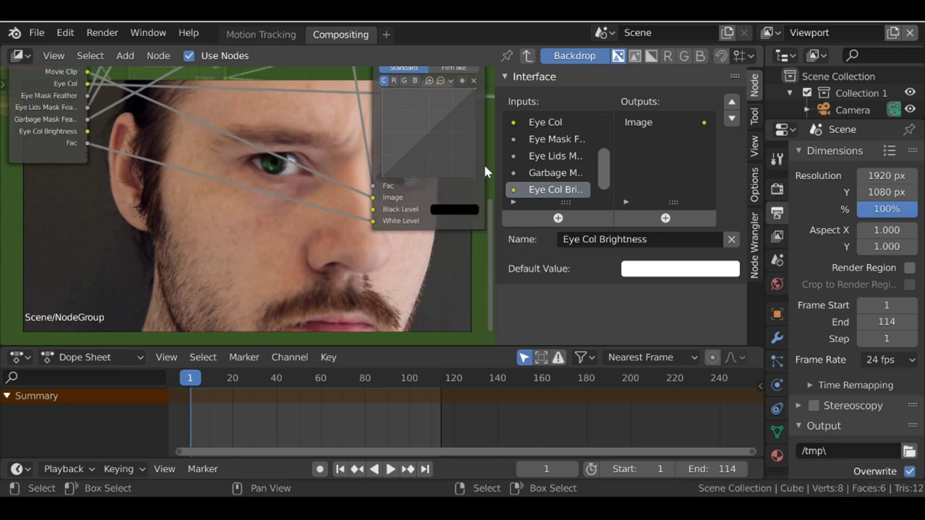
Delete the old Eye Col Brightness group input and rename the Fac input as Eye Col Brightness
{"action": "scroll", "coordinate": [541, 167], "scroll_direction": "down", "scroll_amount": 1}
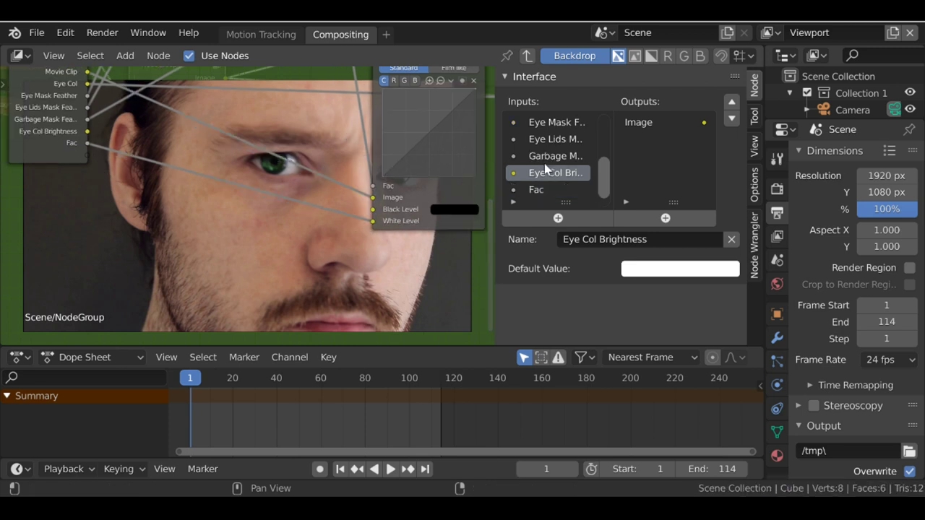
{"action": "left_click", "coordinate": [736, 240]}
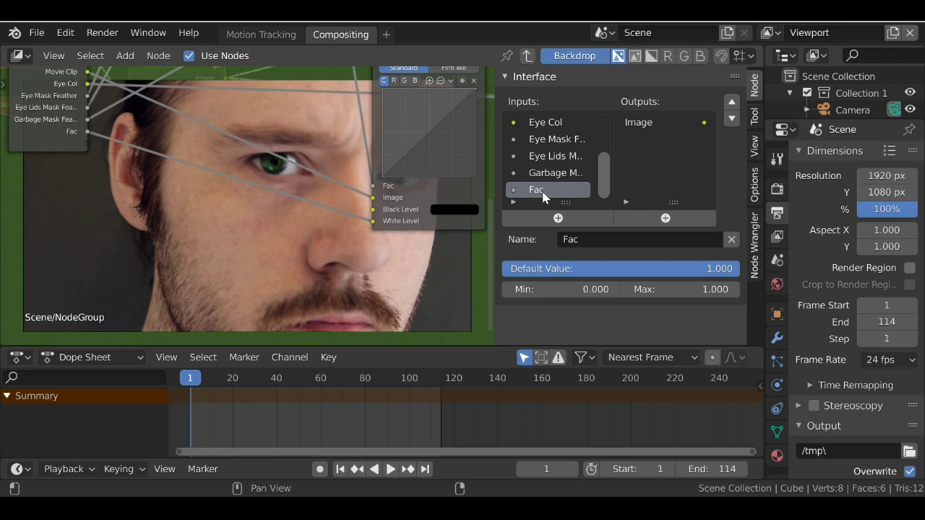
{"action": "left_click", "coordinate": [600, 239]}
{"action": "type", "text": "Eye Col Brightness"}
{"action": "key", "text": "Return"}
Leave the node group and try lower Eye Col Brightness values, 0.528 and down to 0.000
{"action": "key", "text": "Tab"}
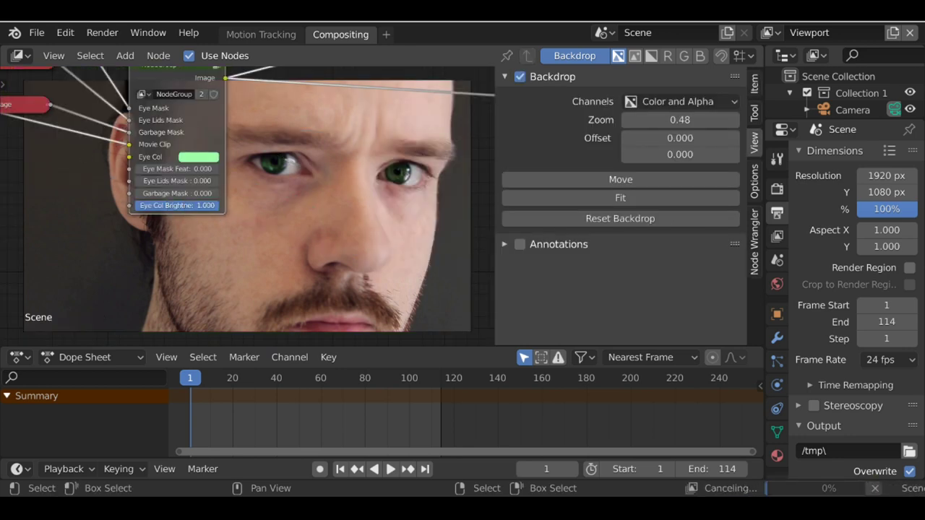
{"action": "scroll", "coordinate": [186, 195], "scroll_direction": "up", "scroll_amount": 3}
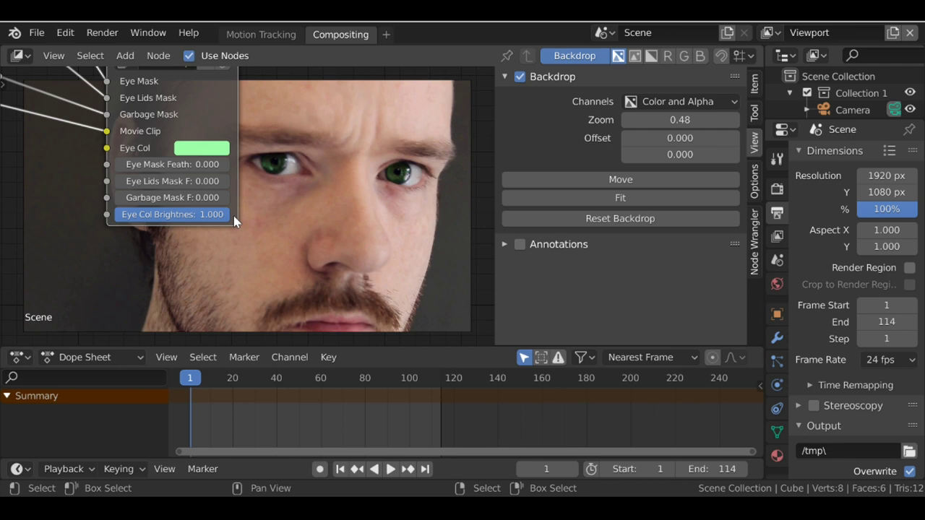
{"action": "left_click_drag", "start_coordinate": [225, 216], "coordinate": [147, 227]}
{"action": "left_click_drag", "start_coordinate": [202, 216], "coordinate": [176, 218]}
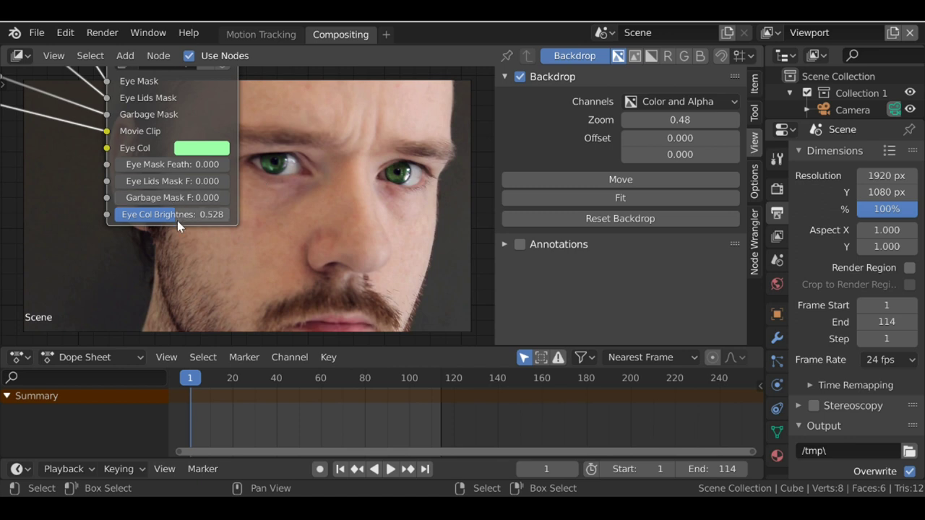
{"action": "left_click_drag", "start_coordinate": [215, 222], "coordinate": [72, 222]}
{"action": "middle_click_drag", "start_coordinate": [236, 255], "coordinate": [222, 274]}
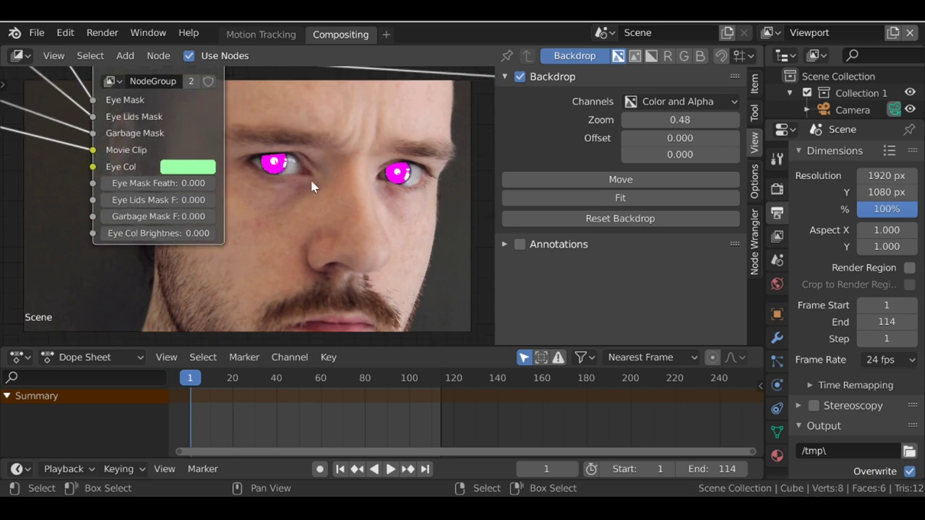
Re-enter the node group, widen the sidebar and set the Eye Col Brightness input's minimum to 0.1
{"action": "key", "text": "Tab"}
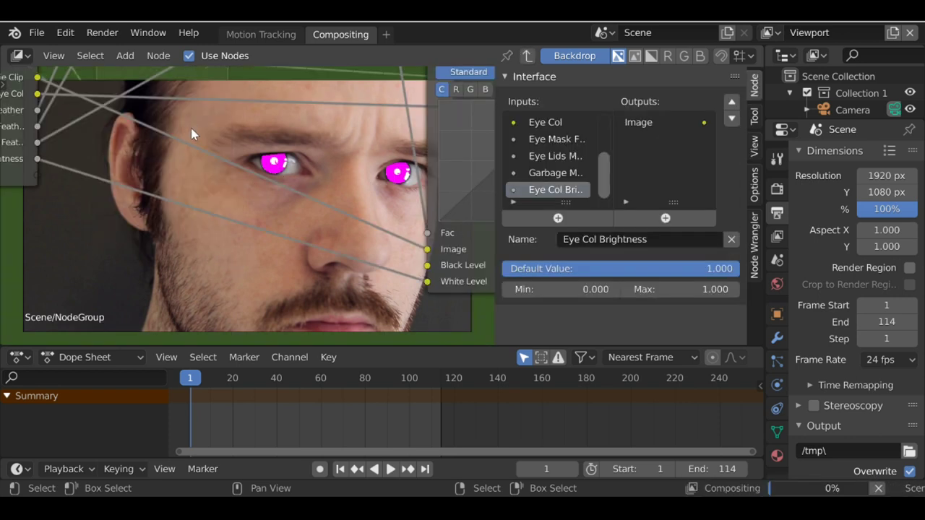
{"action": "scroll", "coordinate": [237, 232], "scroll_direction": "down", "scroll_amount": 6}
{"action": "left_click_drag", "start_coordinate": [496, 194], "coordinate": [416, 193]}
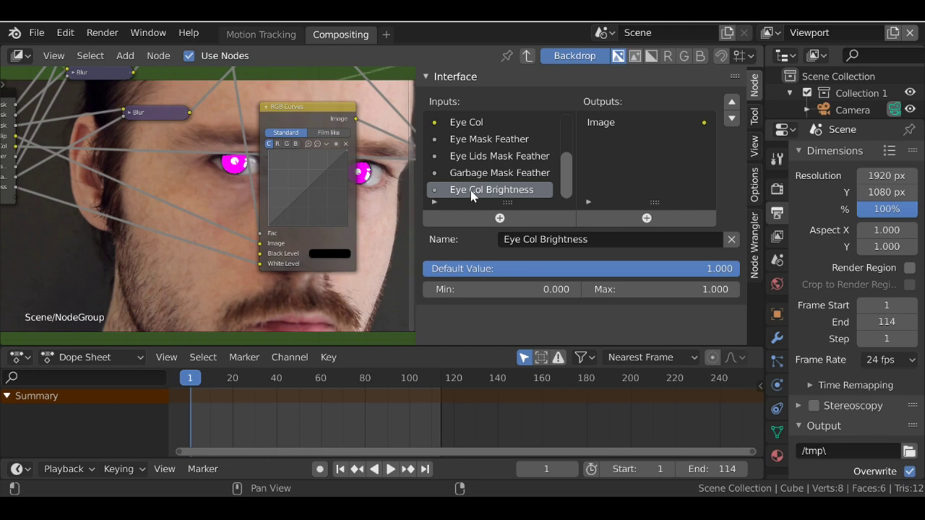
{"action": "left_click", "coordinate": [506, 288]}
{"action": "type", "text": "0."}
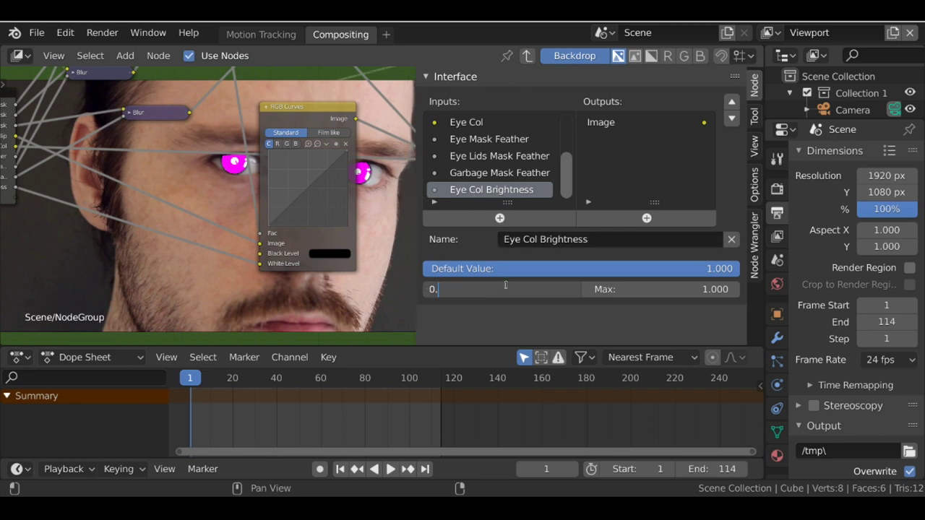
{"action": "type", "text": "1"}
{"action": "key", "text": "Return"}
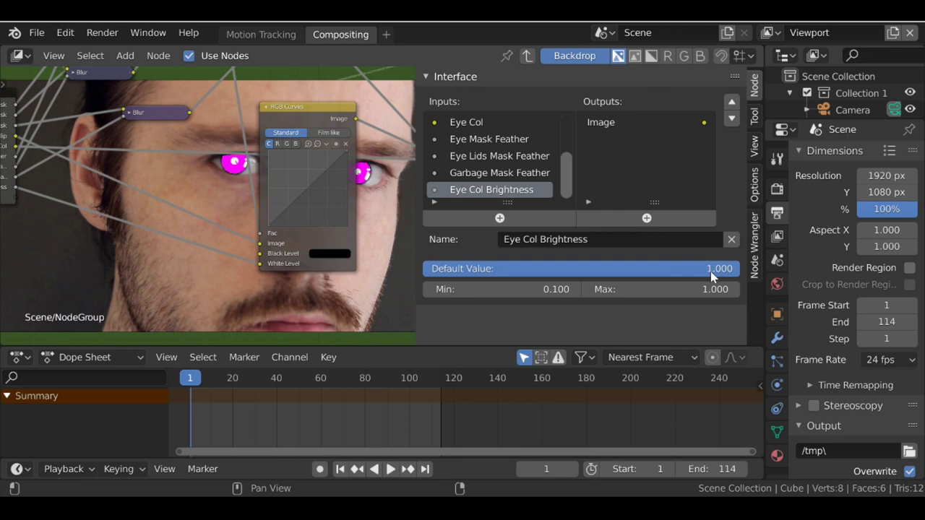
Leave the node group, test Eye Col Brightness at its minimum of 0.100 and raise it to about 0.698
{"action": "key", "text": "Tab"}
{"action": "mouse_move", "coordinate": [94, 233]}
{"action": "left_mouse_down"}
{"action": "mouse_move", "coordinate": [182, 235]}
{"action": "mouse_move", "coordinate": [86, 236]}
{"action": "left_mouse_up"}
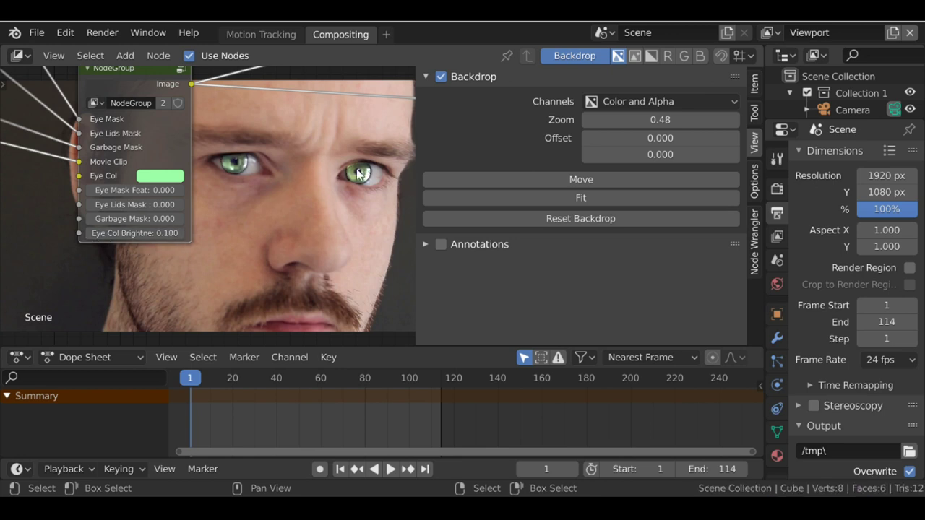
{"action": "left_click_drag", "start_coordinate": [93, 236], "coordinate": [223, 223]}
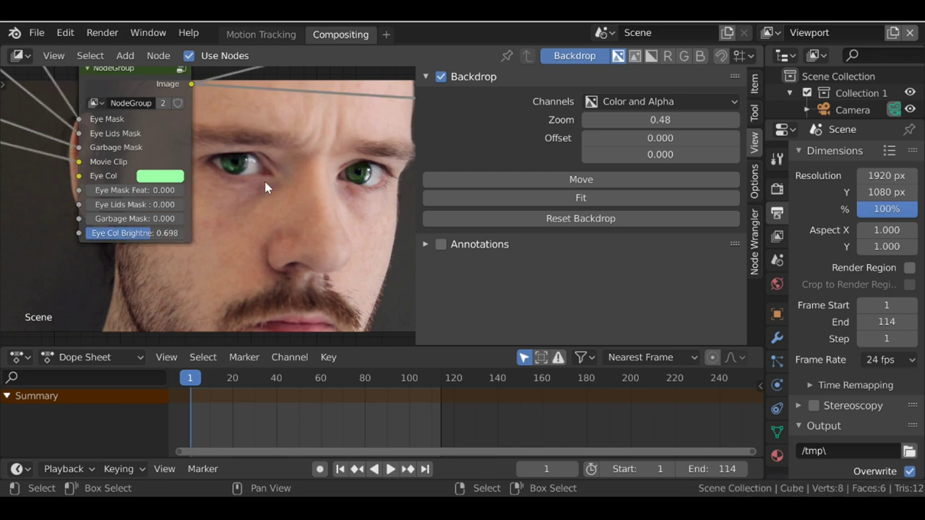
Re-enter the node group, collapse the RGB Curves node and move it back to make room before Soft Light
{"action": "key", "text": "Tab"}
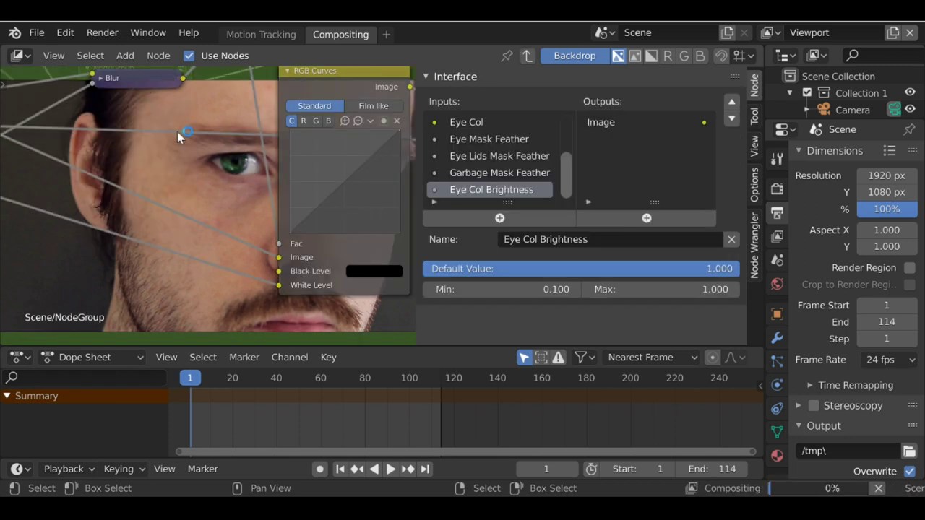
{"action": "key", "text": "Home"}
{"action": "left_click_drag", "start_coordinate": [274, 127], "coordinate": [260, 122]}
{"action": "middle_click_drag", "start_coordinate": [260, 122], "coordinate": [263, 184]}
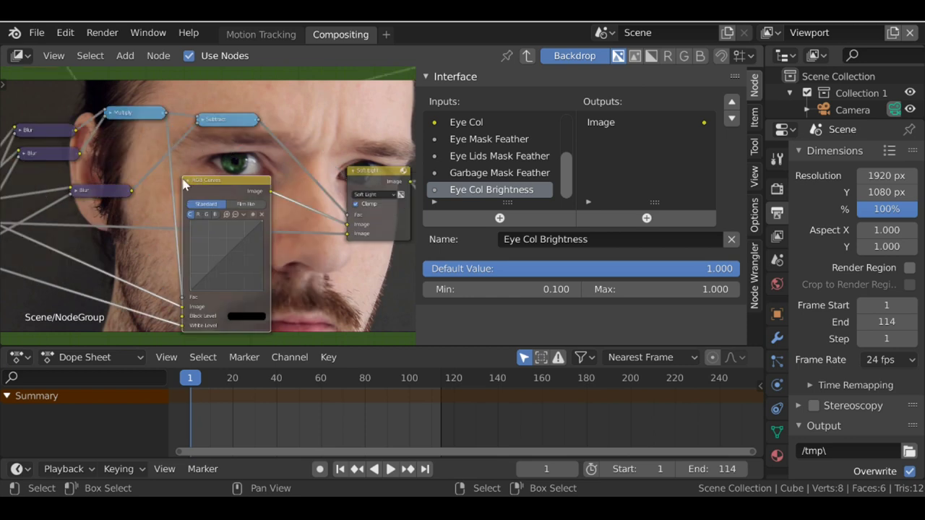
{"action": "left_click", "coordinate": [189, 181]}
{"action": "left_click_drag", "start_coordinate": [191, 182], "coordinate": [177, 221]}
Duplicate the RGB Curves node, insert the copy between the original and Soft Light, and expand it
{"action": "key", "text": "shift+d"}
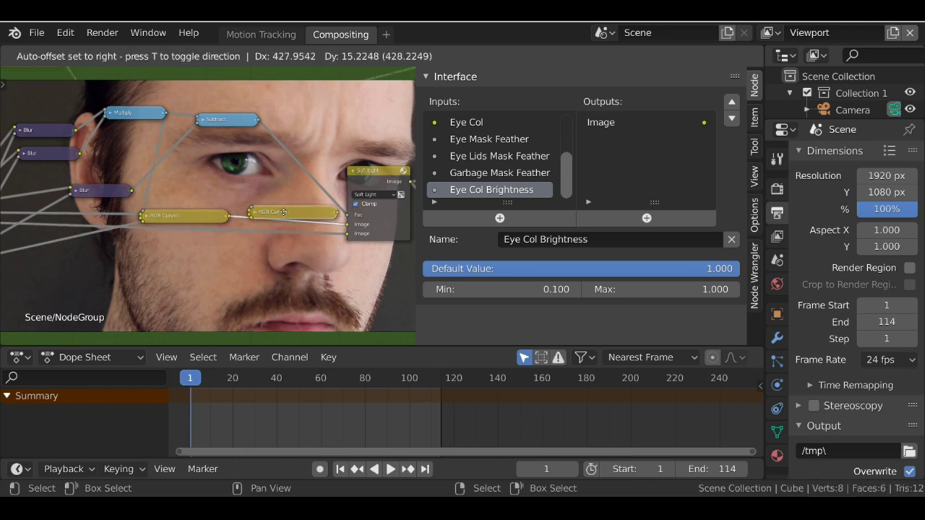
{"action": "left_click", "coordinate": [283, 212]}
{"action": "left_click", "coordinate": [268, 211]}
{"action": "mouse_move", "coordinate": [274, 219]}
{"action": "middle_mouse_down"}
{"action": "mouse_move", "coordinate": [281, 182]}
{"action": "mouse_move", "coordinate": [283, 230]}
{"action": "middle_mouse_up"}
{"action": "scroll", "coordinate": [284, 230], "scroll_direction": "down", "scroll_amount": 1}
{"action": "middle_click_drag", "start_coordinate": [175, 195], "coordinate": [140, 224]}
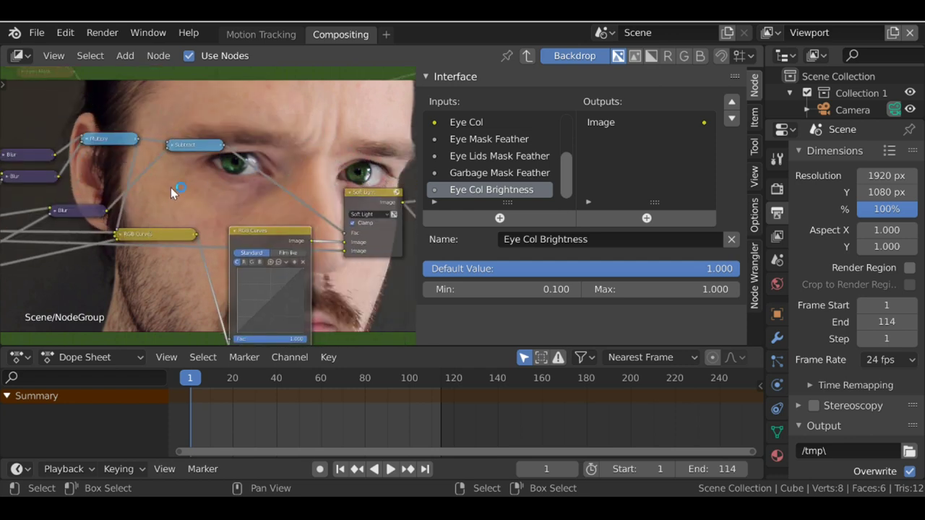
Preview the iris and eyelid mask Blur outputs on the backdrop and move the iris Blur node above the others
{"action": "middle_click_drag", "start_coordinate": [170, 187], "coordinate": [225, 245]}
{"action": "left_click", "coordinate": [89, 213], "text": "ctrl+shift"}
{"action": "left_click", "coordinate": [92, 237], "text": "ctrl+shift"}
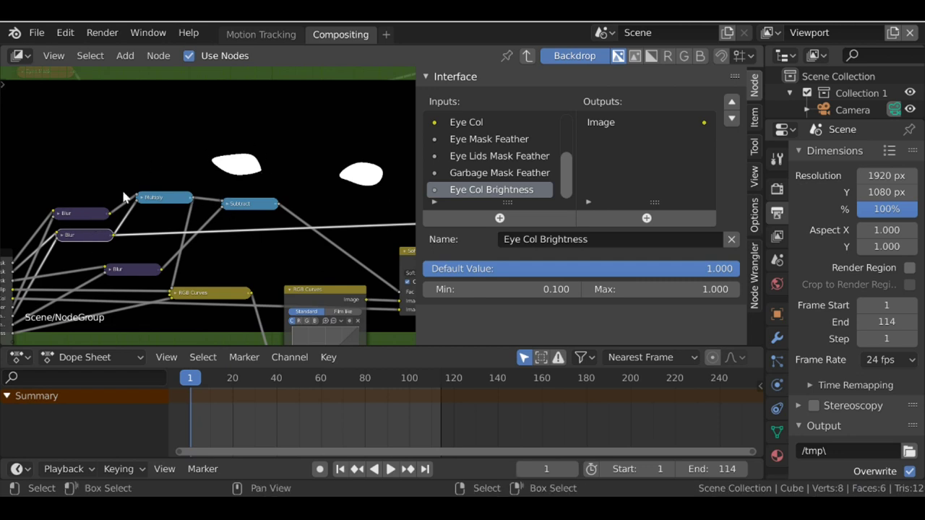
{"action": "left_click", "coordinate": [99, 212], "text": "ctrl+shift"}
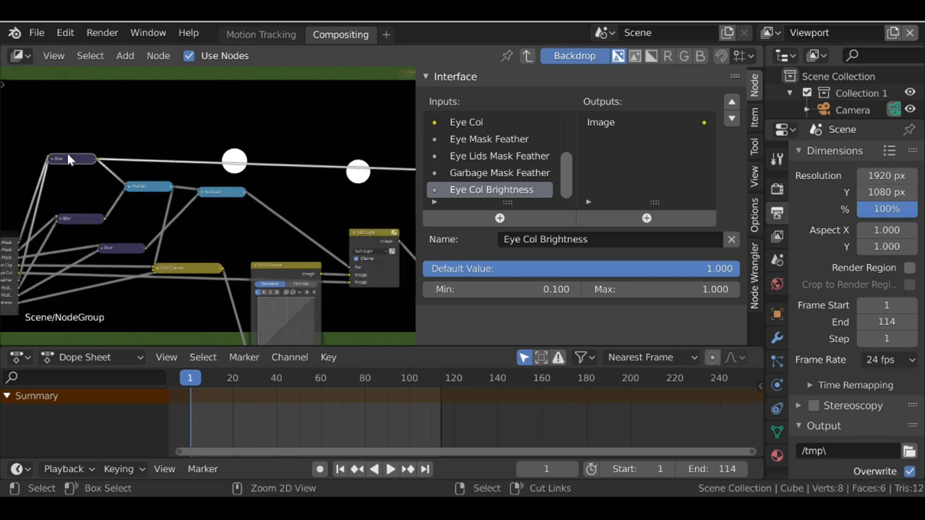
{"action": "left_click_drag", "start_coordinate": [74, 162], "coordinate": [85, 169]}
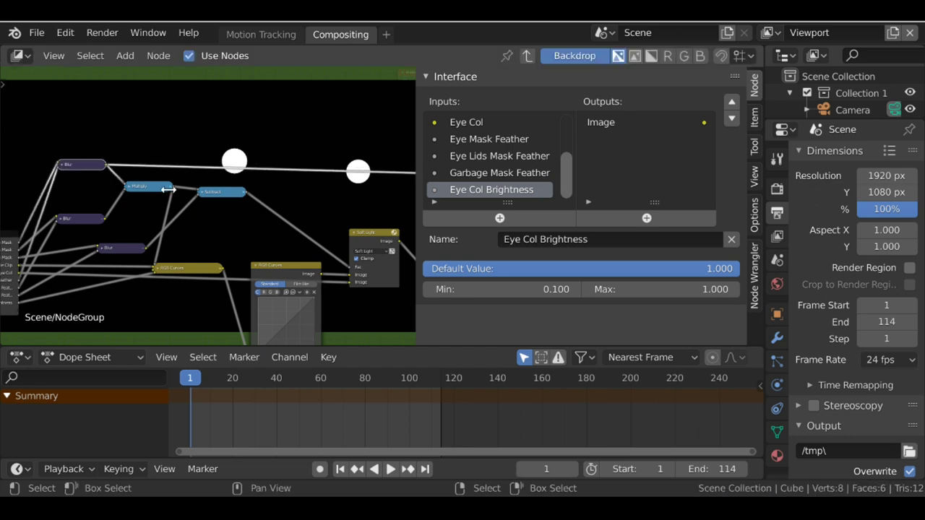
{"action": "scroll", "coordinate": [245, 136], "scroll_direction": "down", "scroll_amount": 1}
{"action": "middle_click_drag", "start_coordinate": [246, 137], "coordinate": [272, 155]}
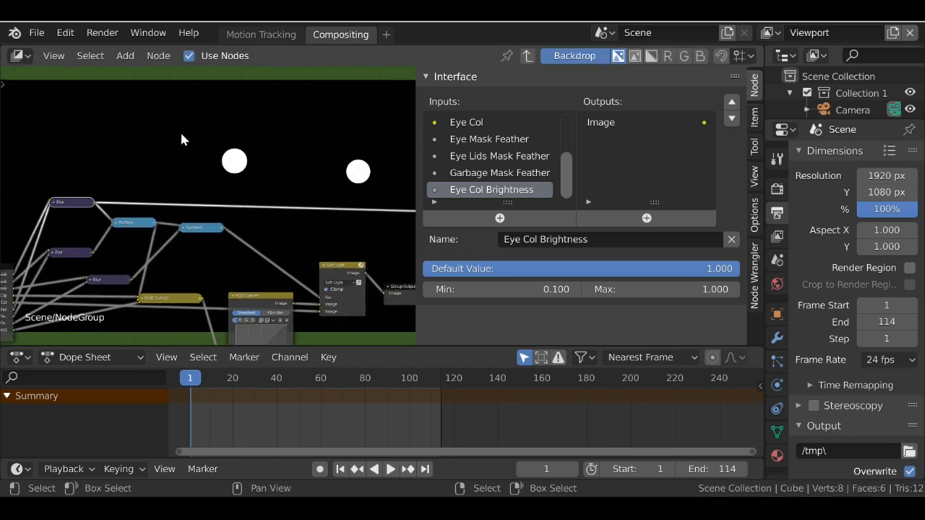
Add a Math node fed by the iris mask Blur and the eyelid mask Blur
{"action": "key", "text": "shift+a"}
{"action": "mouse_move", "coordinate": [168, 151]}
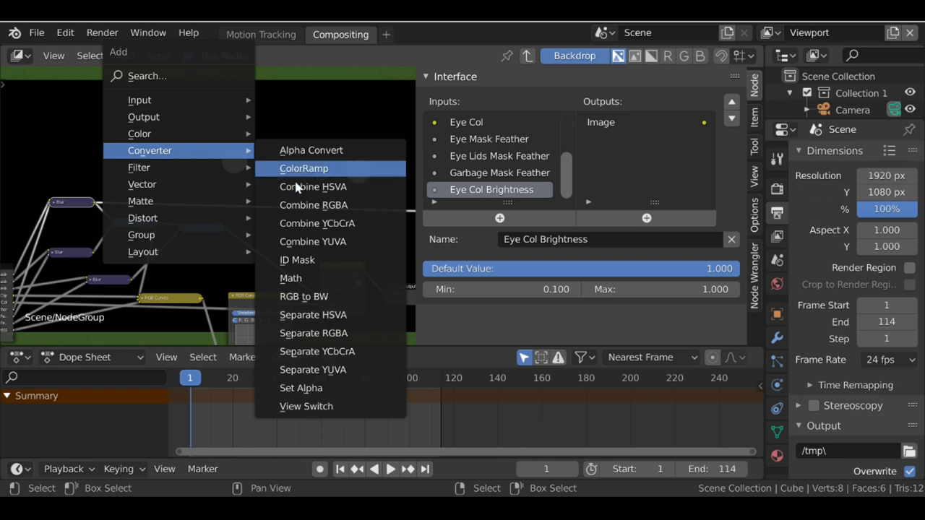
{"action": "left_click", "coordinate": [320, 274]}
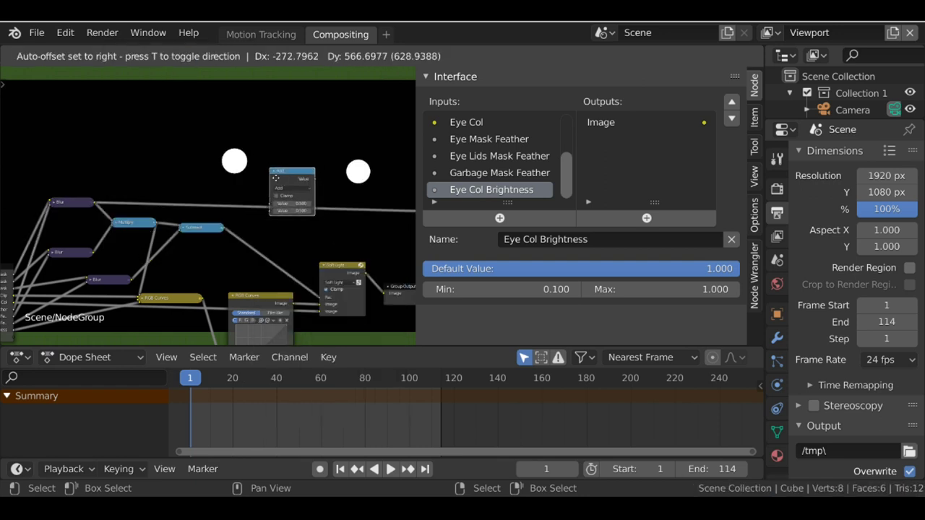
{"action": "left_click", "coordinate": [287, 178]}
{"action": "left_click", "coordinate": [72, 254]}
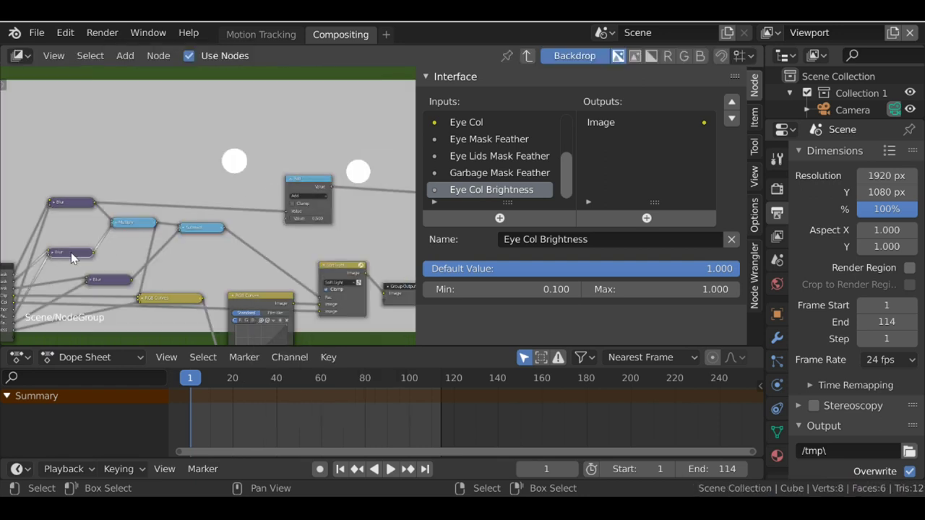
{"action": "left_click_drag", "start_coordinate": [97, 252], "coordinate": [290, 216]}
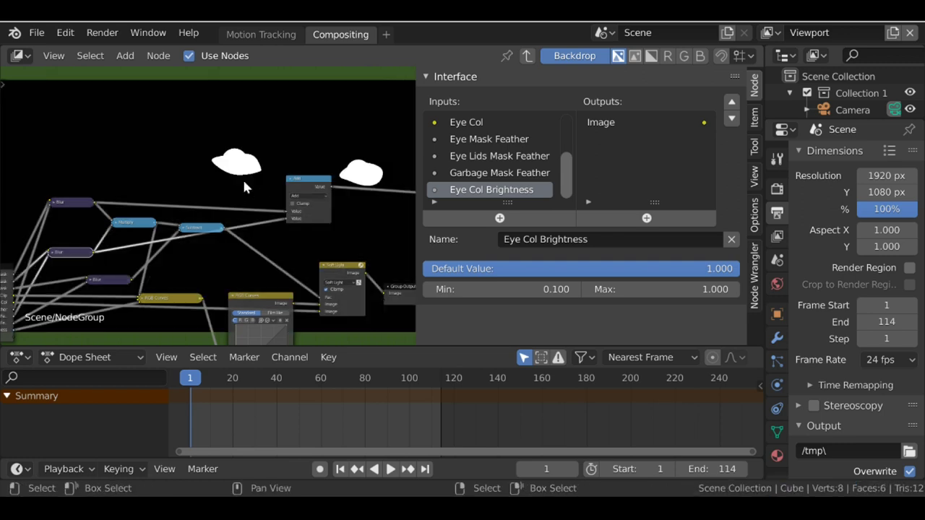
Insert an Invert node between the iris mask Blur and the Math node, and set the Math operation to Multiply
{"action": "middle_click_drag", "start_coordinate": [242, 177], "coordinate": [218, 162]}
{"action": "key", "text": "shift+a"}
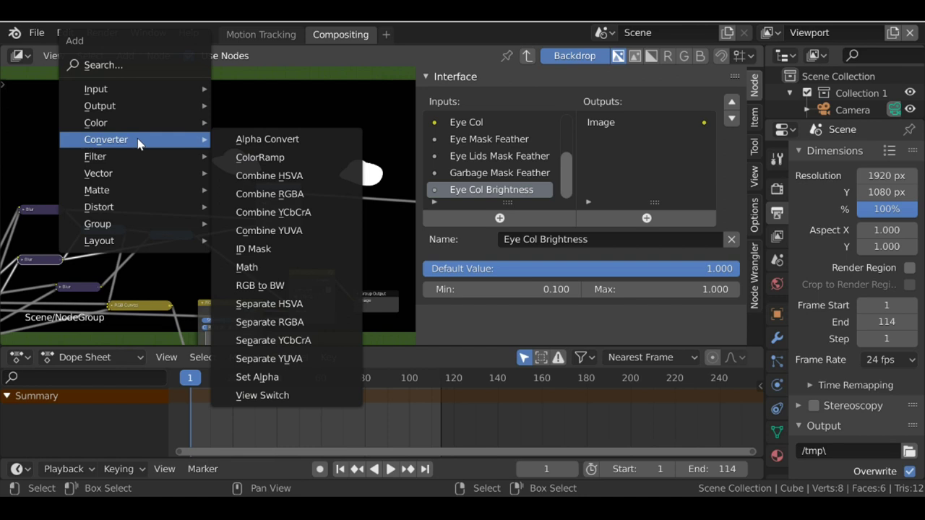
{"action": "mouse_move", "coordinate": [116, 127]}
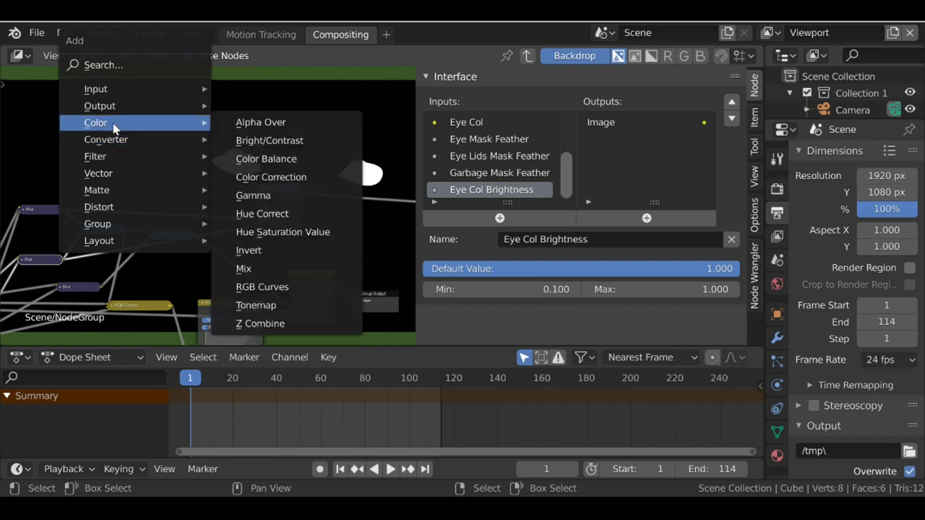
{"action": "left_click", "coordinate": [252, 250]}
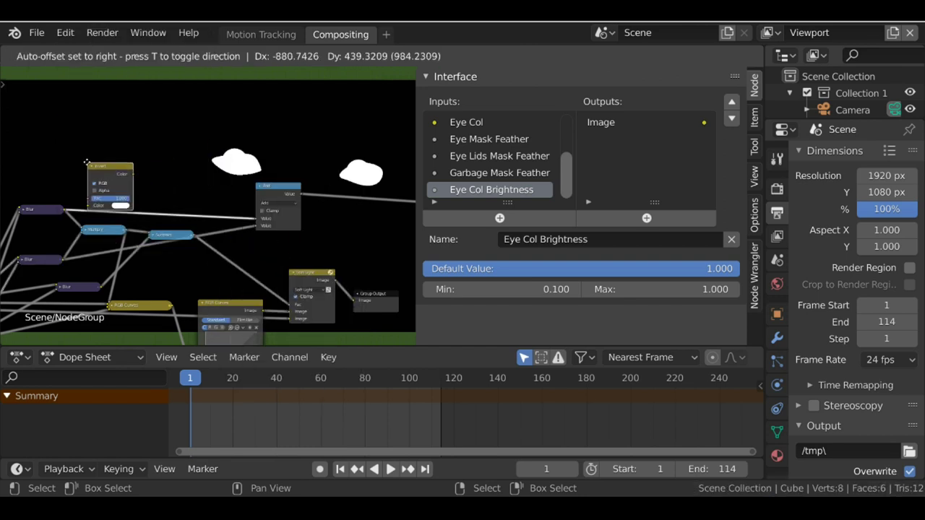
{"action": "left_click", "coordinate": [186, 176]}
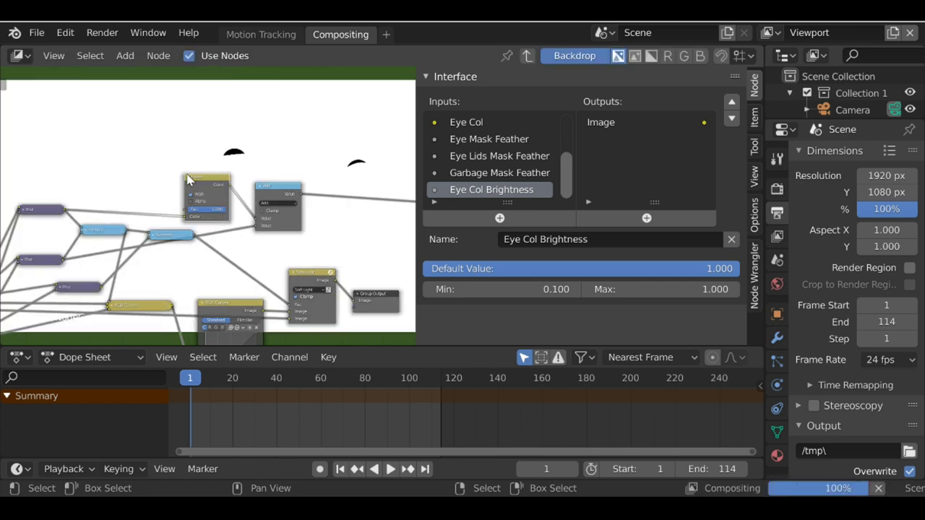
{"action": "left_click", "coordinate": [276, 203]}
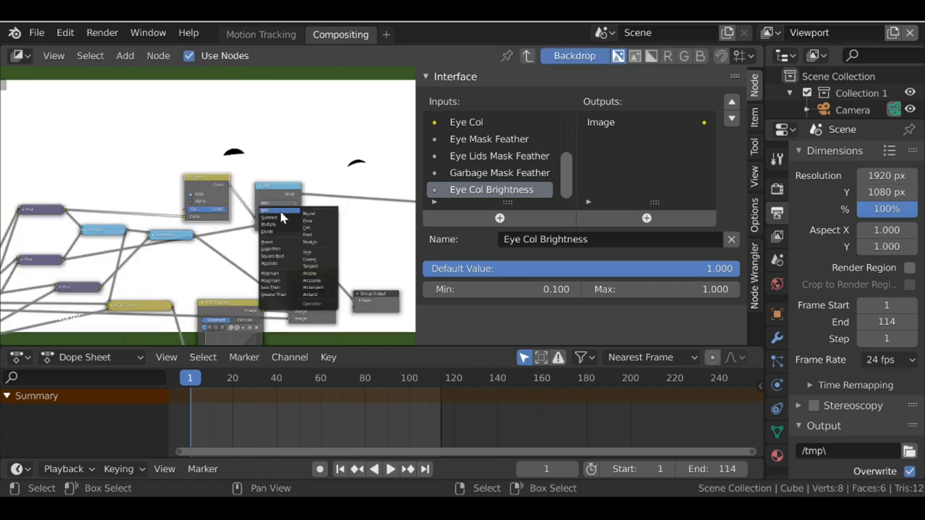
{"action": "left_click", "coordinate": [278, 228]}
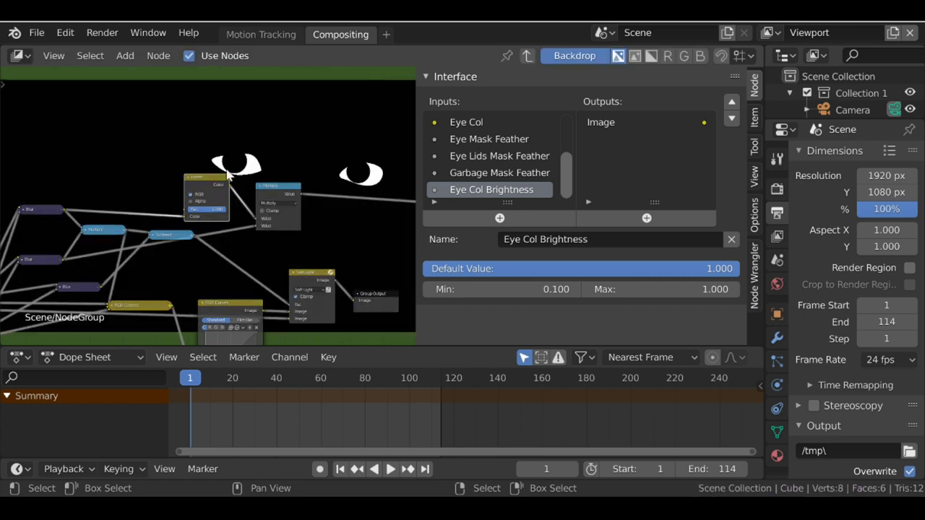
Enable Clamp on the new Multiply node, connect its output to the duplicated RGB Curves node's Fac, and move Soft Light farther along
{"action": "scroll", "coordinate": [268, 175], "scroll_direction": "up", "scroll_amount": 2}
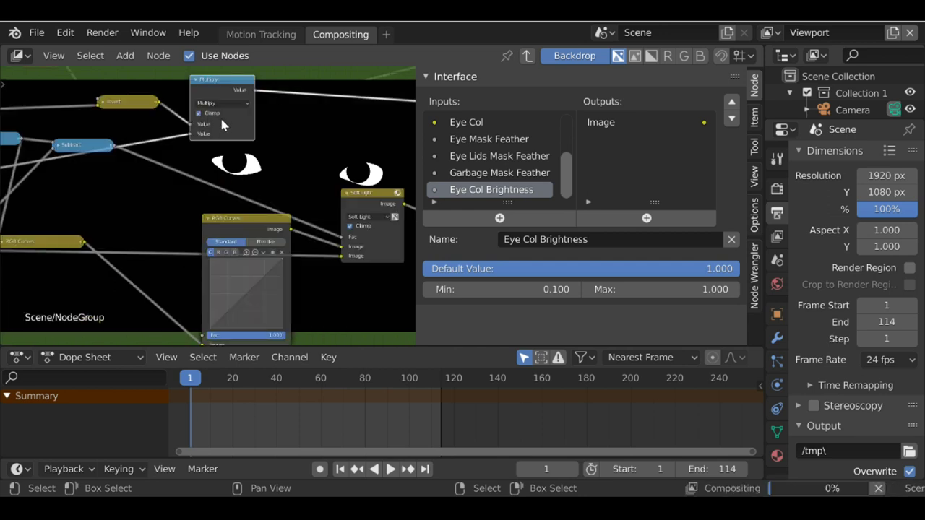
{"action": "middle_click_drag", "start_coordinate": [221, 120], "coordinate": [218, 106]}
{"action": "left_click_drag", "start_coordinate": [250, 76], "coordinate": [199, 323]}
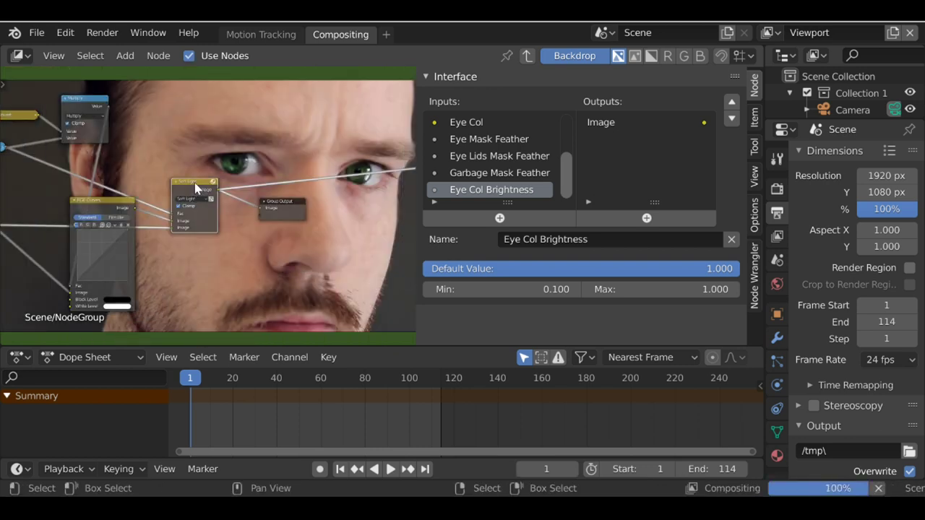
{"action": "left_click_drag", "start_coordinate": [202, 181], "coordinate": [257, 168]}
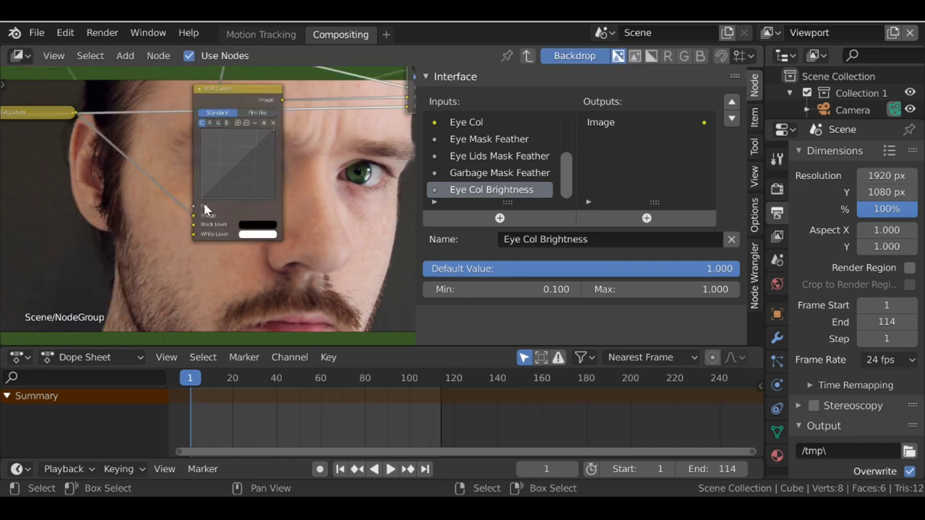
Expose a Fac group input and connect it to the duplicated RGB Curves node's White Level
{"action": "scroll", "coordinate": [245, 190], "scroll_direction": "down", "scroll_amount": 2}
{"action": "middle_click_drag", "start_coordinate": [164, 214], "coordinate": [351, 159]}
{"action": "scroll", "coordinate": [356, 158], "scroll_direction": "down", "scroll_amount": 3}
{"action": "left_click_drag", "start_coordinate": [333, 180], "coordinate": [205, 147]}
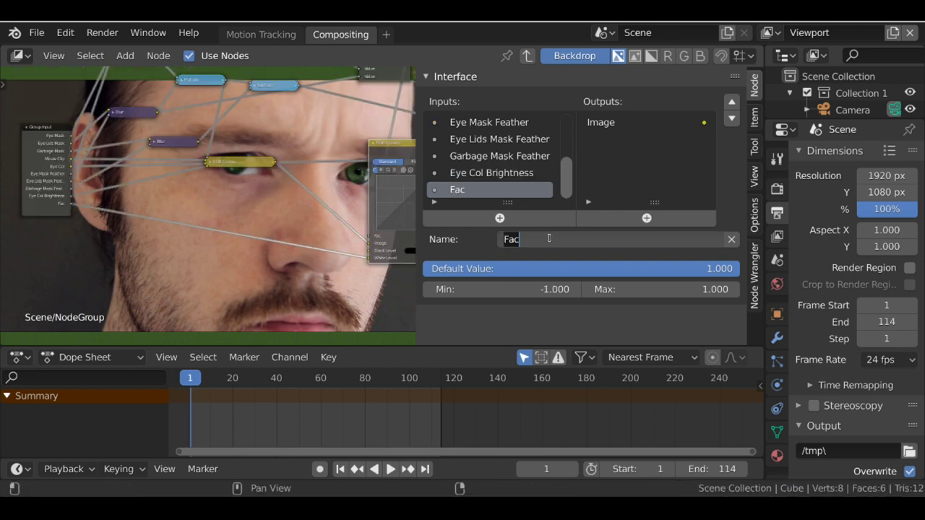
Rename the Fac group input to Eye White Brightness and test it at about -0.479 on the group node
{"action": "key", "text": "BackSpace"}
{"action": "type", "text": "Eye White Bri"}
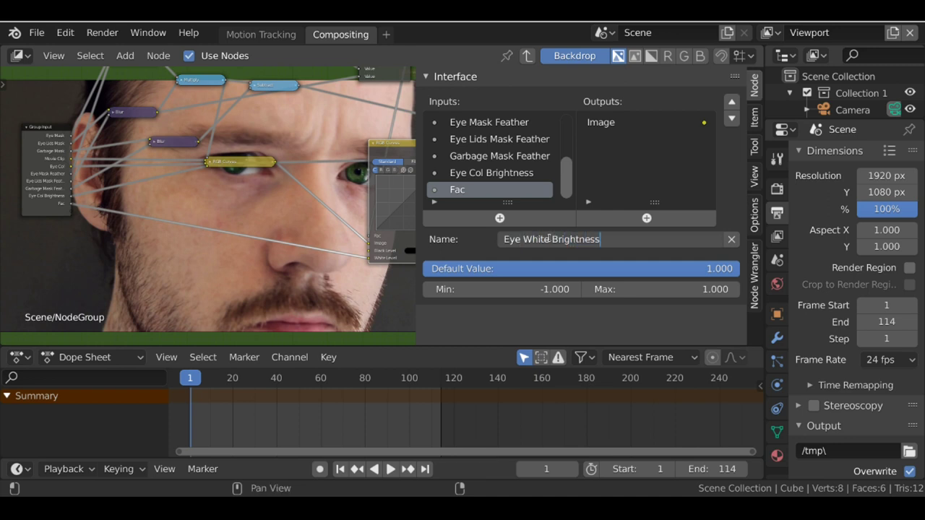
{"action": "key", "text": "Return"}
{"action": "key", "text": "Tab"}
{"action": "left_click_drag", "start_coordinate": [186, 248], "coordinate": [131, 242]}
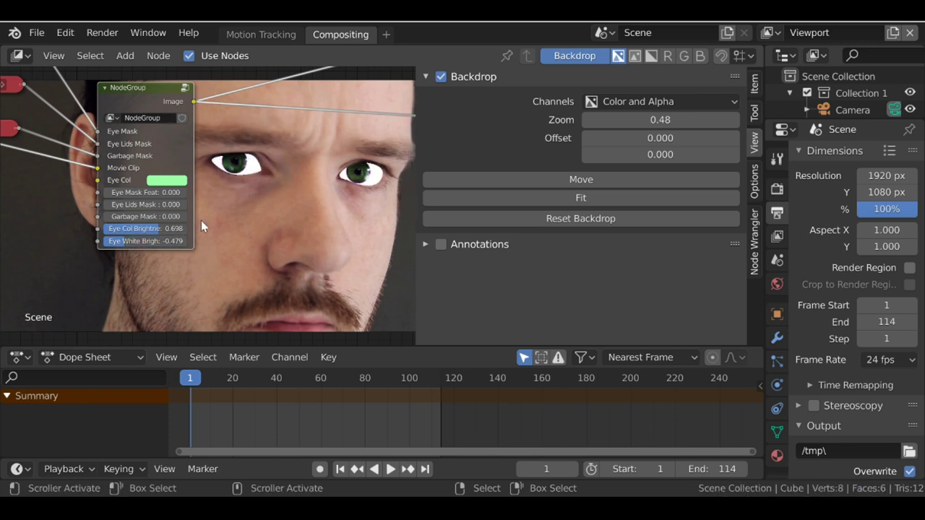
Set the minimum of the Eye White Brightness group input to 0.1 and raise its value on the group node to about 0.742
{"action": "key", "text": "Tab"}
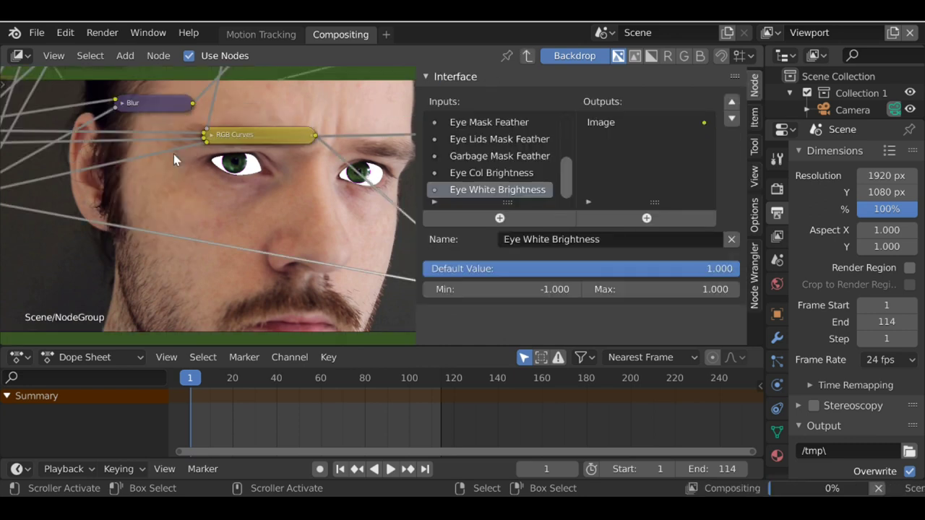
{"action": "double_click", "coordinate": [532, 291]}
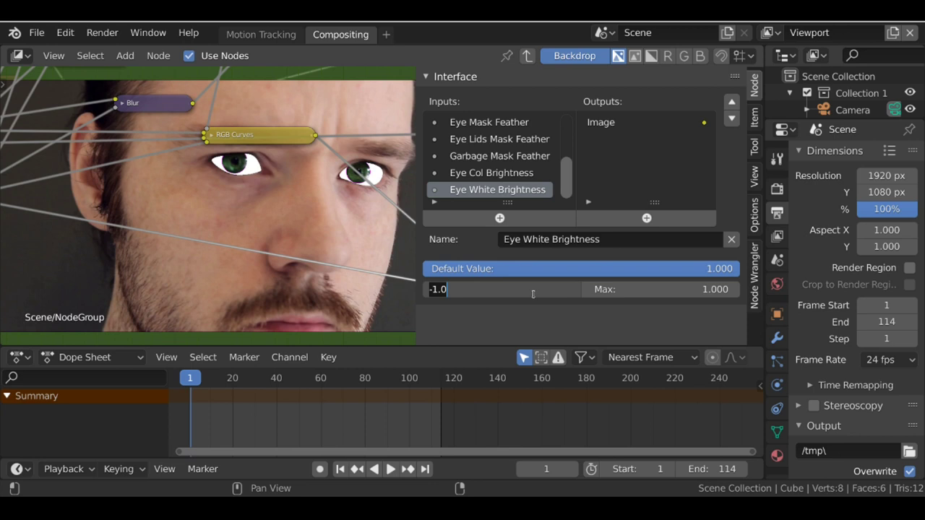
{"action": "type", "text": "0.1"}
{"action": "key", "text": "Return"}
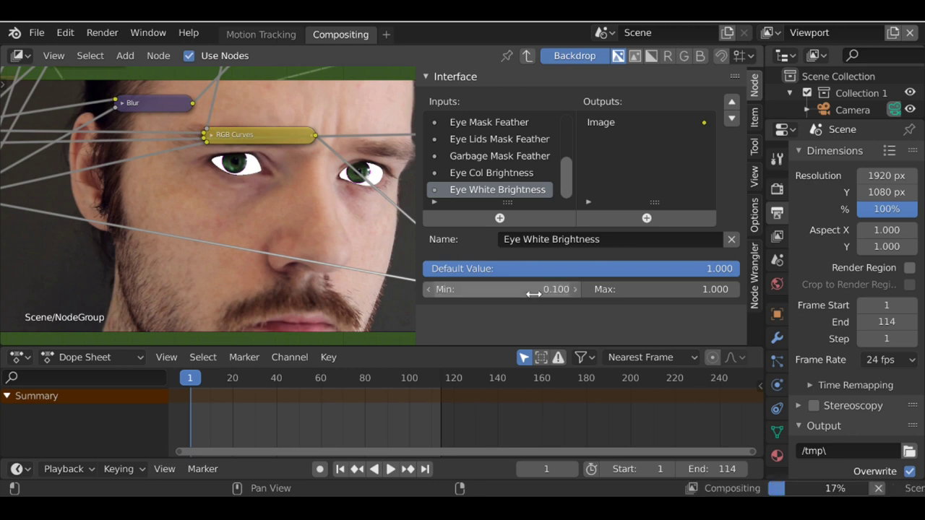
{"action": "key", "text": "Tab"}
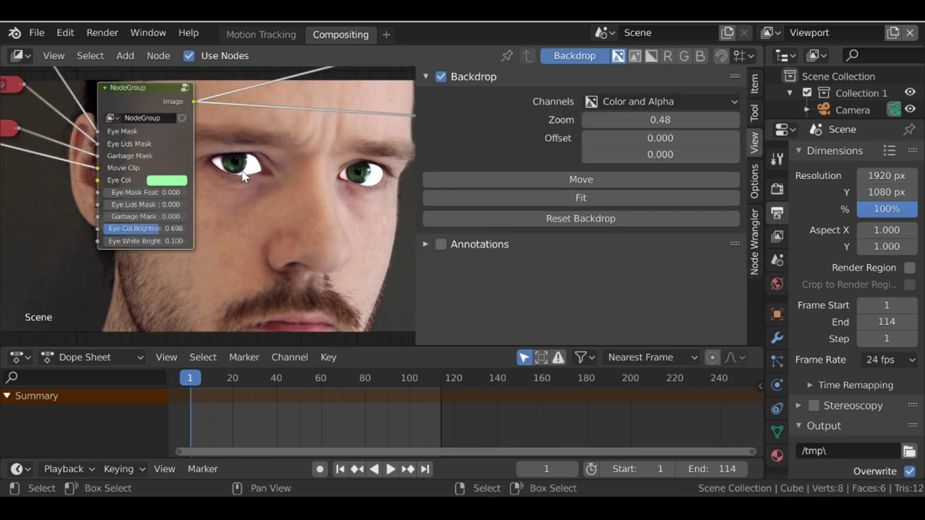
{"action": "left_click_drag", "start_coordinate": [112, 243], "coordinate": [288, 206]}
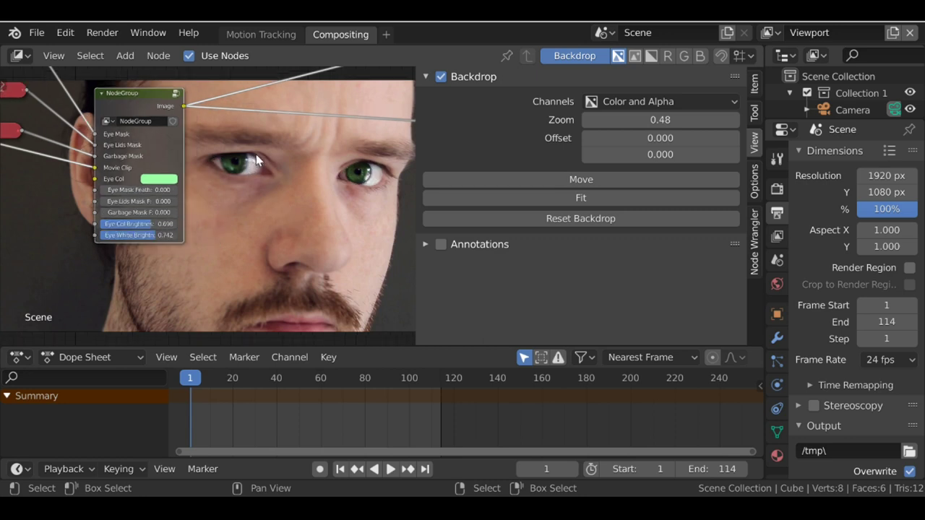
Inside the node group, preview the output of the Multiply node that feeds the duplicated RGB Curves node to examine the eye-white mask
{"action": "key", "text": "Tab"}
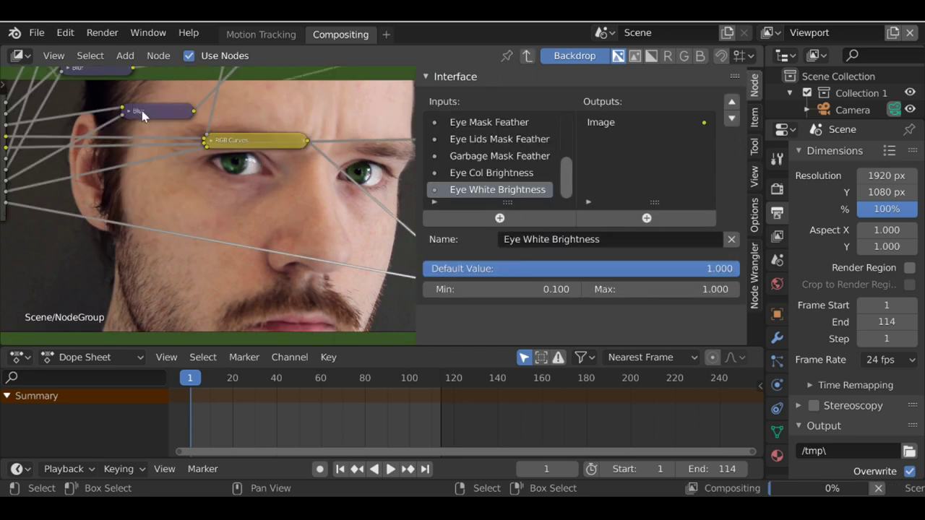
{"action": "scroll", "coordinate": [174, 163], "scroll_direction": "down", "scroll_amount": 5}
{"action": "middle_click_drag", "start_coordinate": [273, 156], "coordinate": [150, 160]}
{"action": "left_click", "coordinate": [136, 175]}
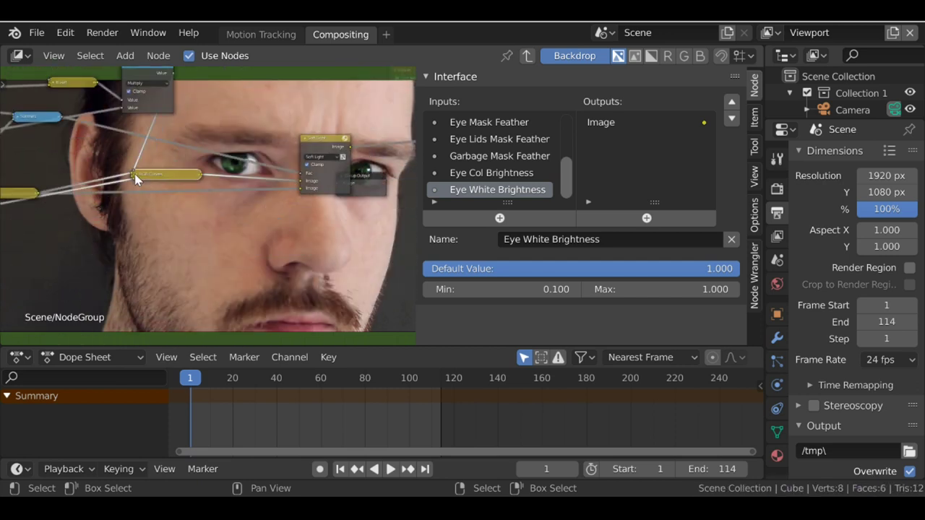
{"action": "middle_click_drag", "start_coordinate": [141, 66], "coordinate": [167, 125]}
{"action": "left_click", "coordinate": [167, 125]}
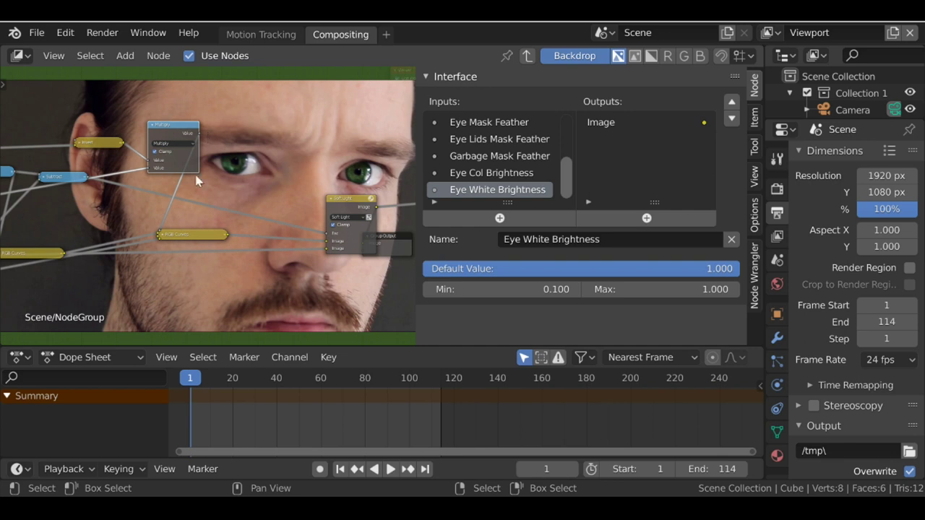
{"action": "left_click", "coordinate": [191, 132], "text": "ctrl+shift"}
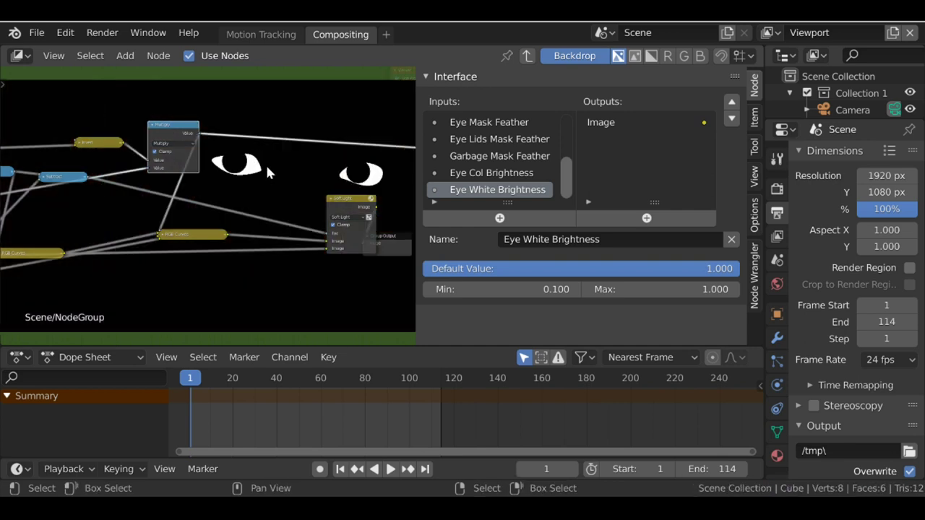
Move the duplicated RGB Curves node farther along and insert a copy of the upper Blur node between Multiply and RGB Curves
{"action": "left_click_drag", "start_coordinate": [196, 235], "coordinate": [292, 221]}
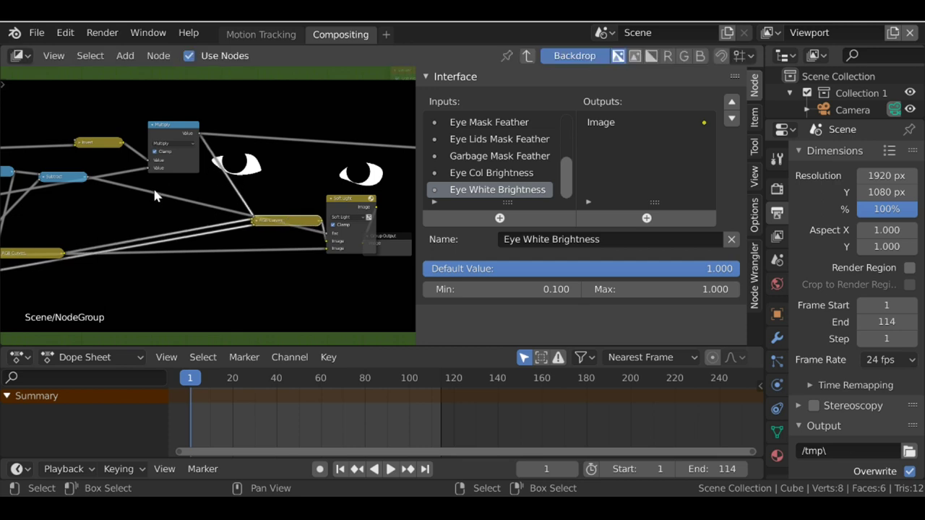
{"action": "scroll", "coordinate": [101, 170], "scroll_direction": "down", "scroll_amount": 3}
{"action": "left_click", "coordinate": [33, 148]}
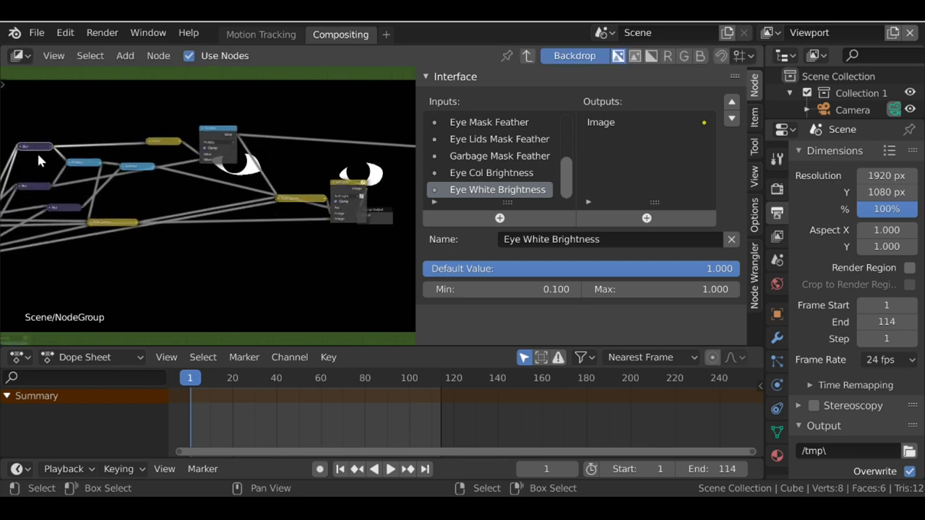
{"action": "key", "text": "shift+d"}
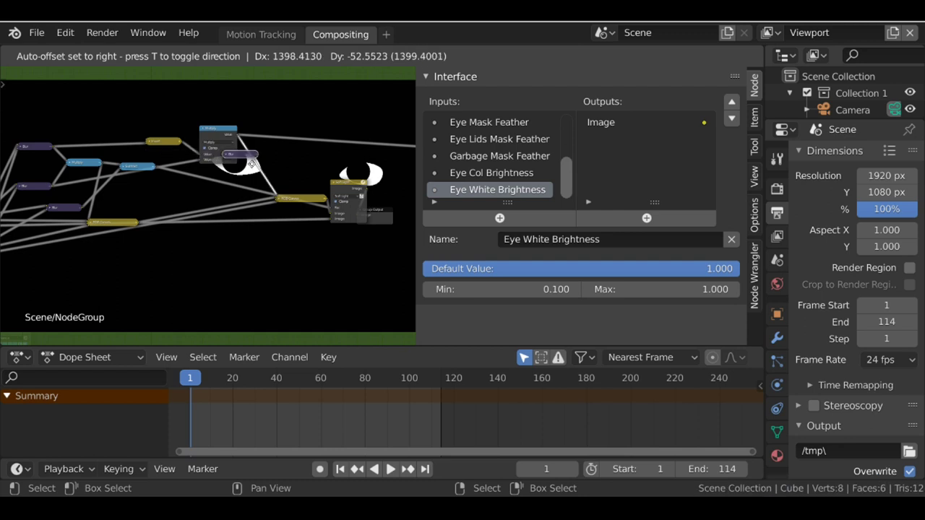
{"action": "left_click", "coordinate": [263, 172]}
{"action": "key", "text": "Home"}
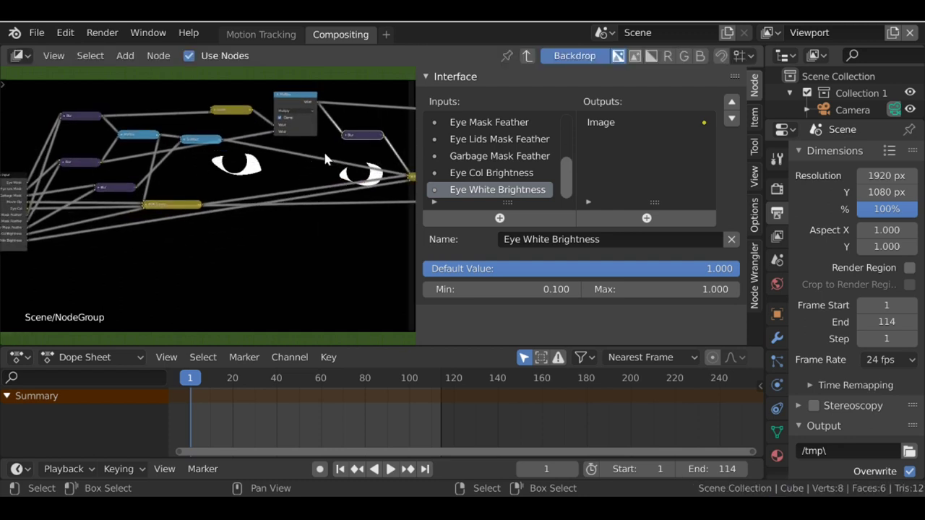
Expose the new Blur node's Size as a group input and name it Eye White Feather
{"action": "left_click_drag", "start_coordinate": [340, 135], "coordinate": [25, 242]}
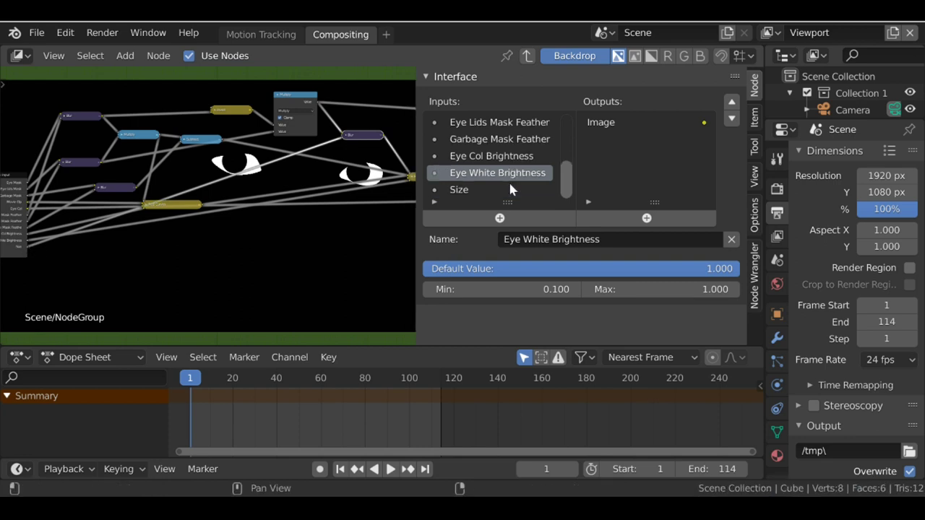
{"action": "left_click", "coordinate": [535, 236]}
{"action": "type", "text": "Eye White "}
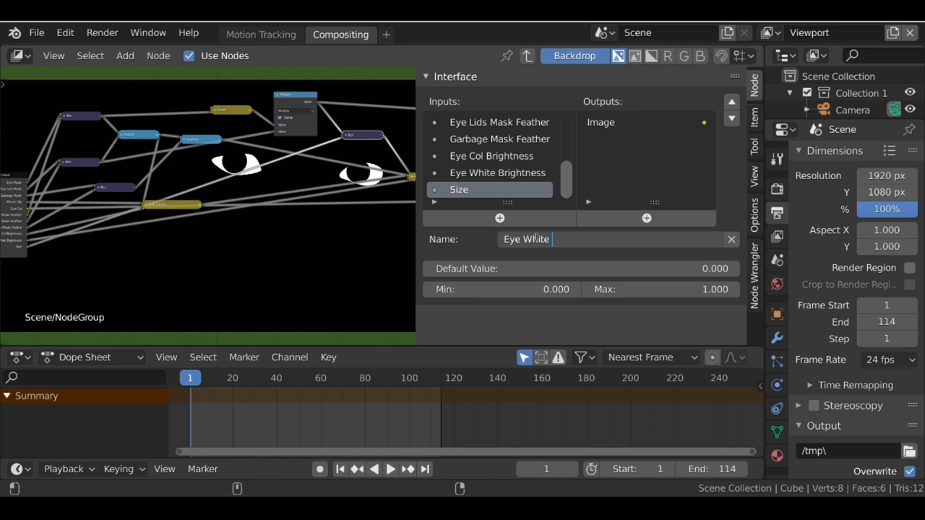
{"action": "type", "text": "Feather#"}
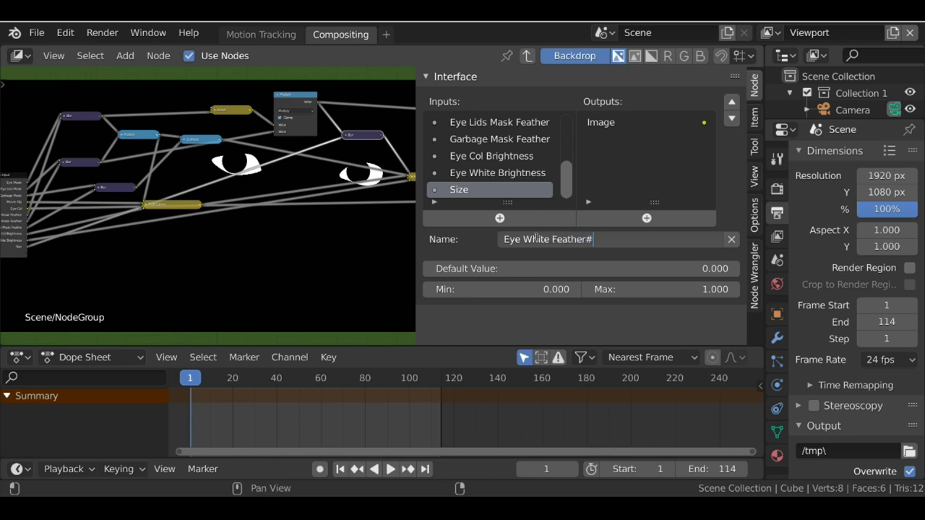
{"action": "key", "text": "Return"}
On the group node, set Eye White Feather to 10 and Eye White Brightness to about 0.878, and reposition the node
{"action": "key", "text": "Tab"}
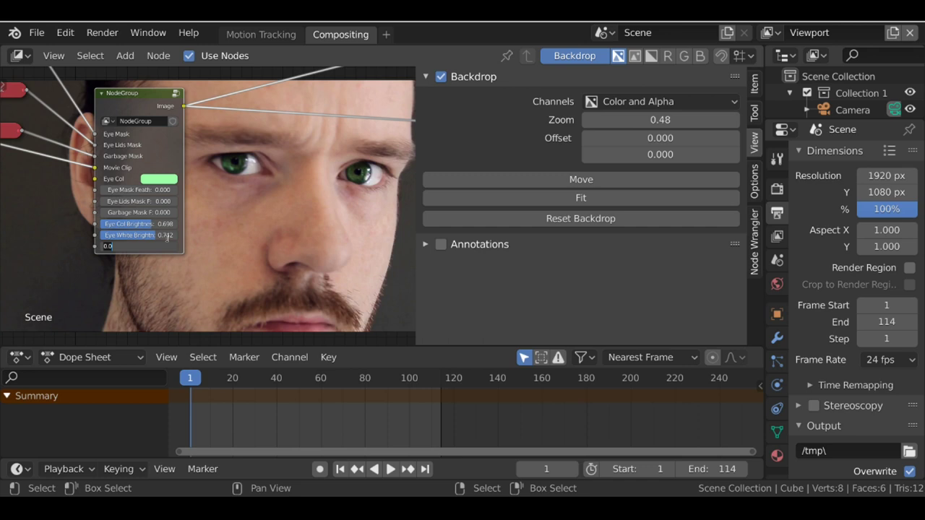
{"action": "type", "text": "10"}
{"action": "key", "text": "Return"}
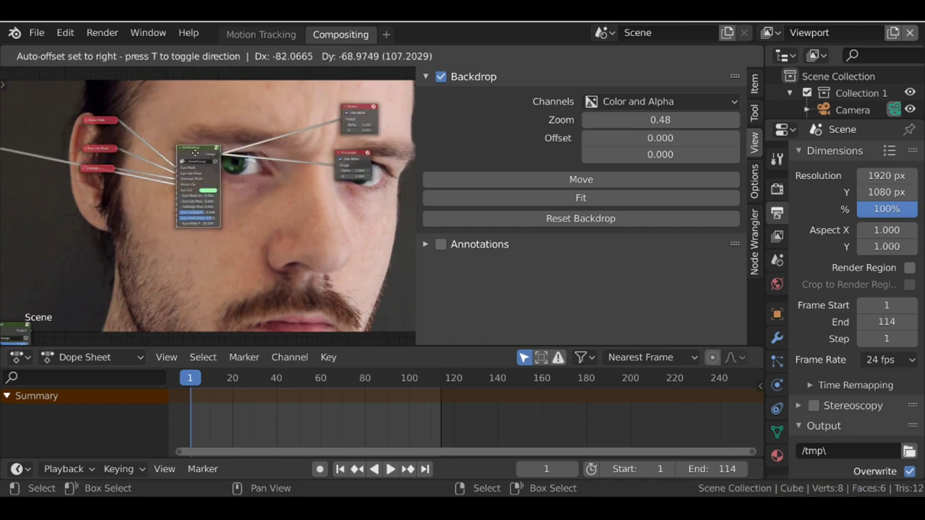
{"action": "left_click_drag", "start_coordinate": [195, 153], "coordinate": [195, 142]}
{"action": "scroll", "coordinate": [195, 142], "scroll_direction": "up", "scroll_amount": 4}
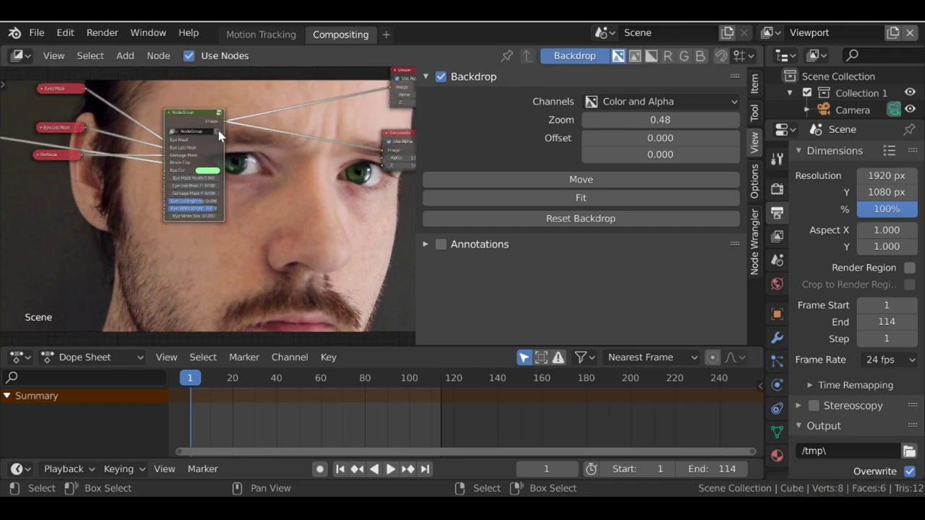
Set both the name and the label of the group node to Eye Col Node
{"action": "middle_click_drag", "start_coordinate": [219, 132], "coordinate": [138, 159]}
{"action": "scroll", "coordinate": [138, 159], "scroll_direction": "up", "scroll_amount": 2}
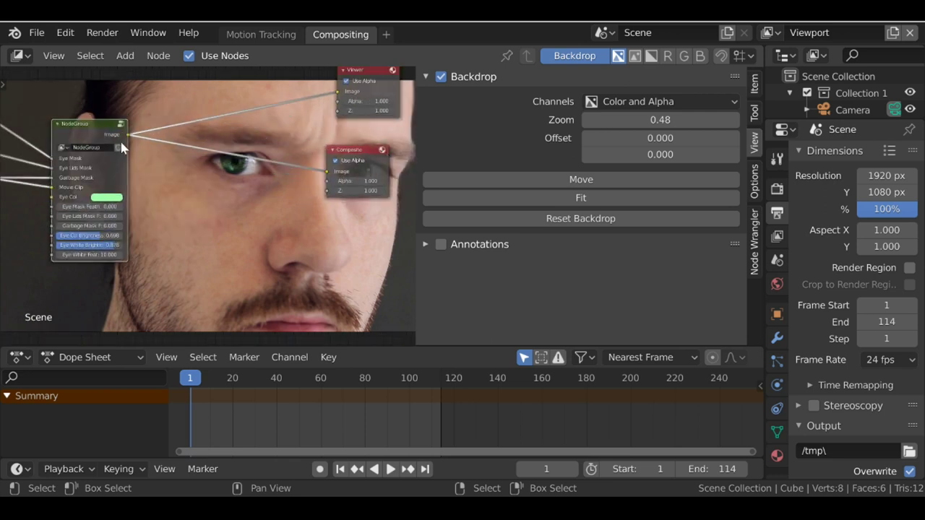
{"action": "left_click", "coordinate": [753, 84]}
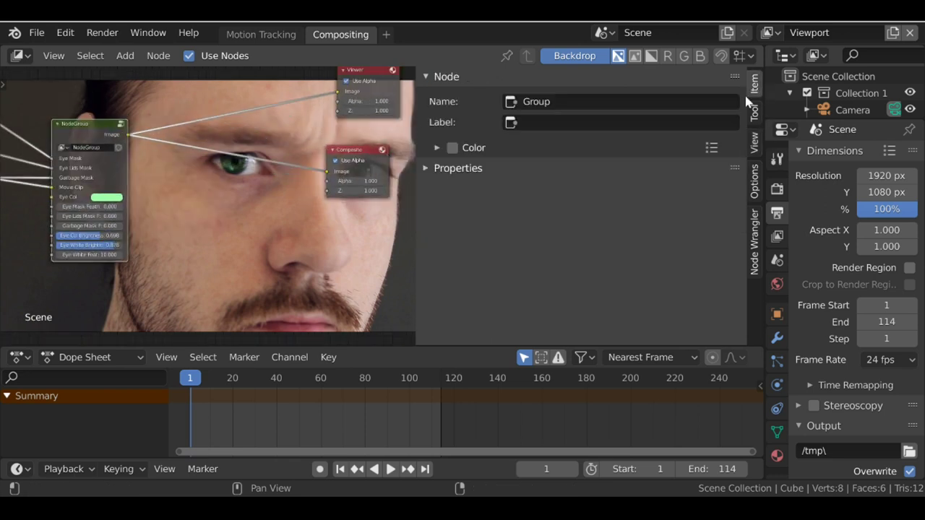
{"action": "left_click", "coordinate": [549, 102]}
{"action": "type", "text": "Eye Col Node"}
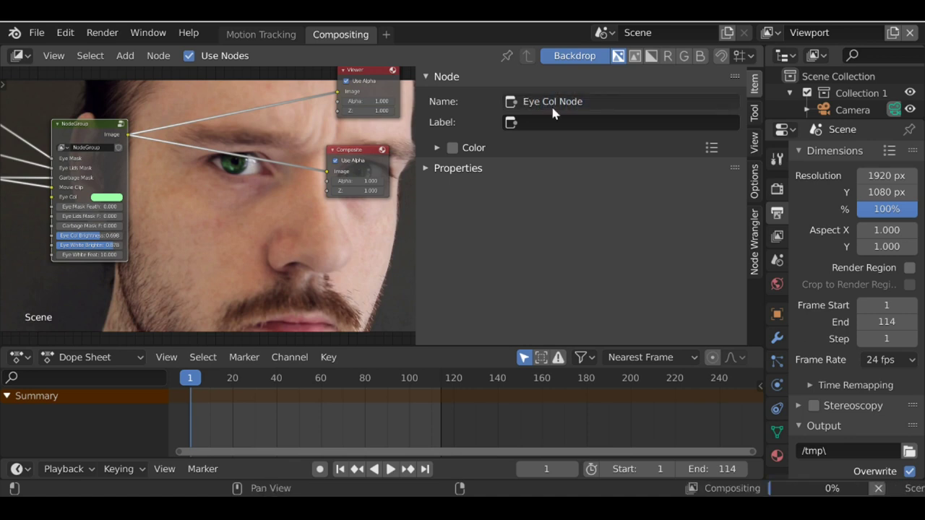
{"action": "left_click", "coordinate": [557, 118]}
{"action": "type", "text": "Eye Col Node"}
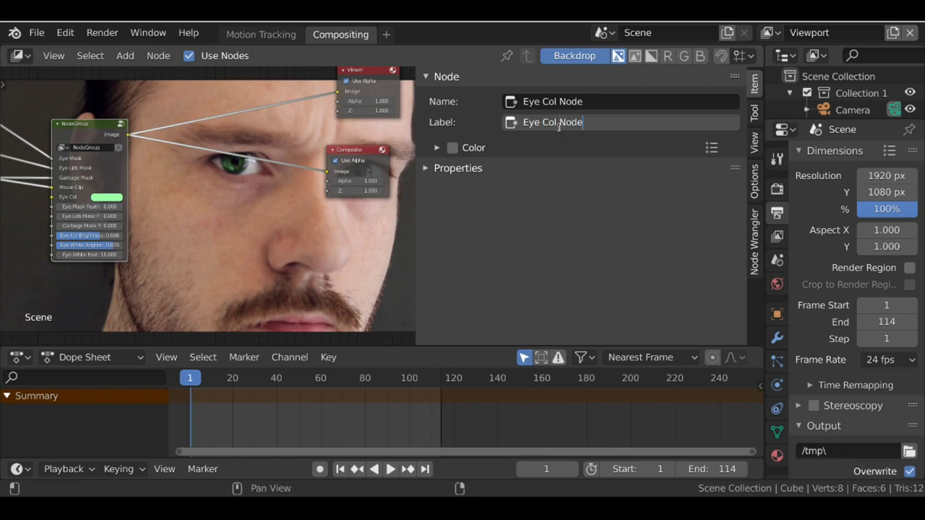
{"action": "key", "text": "Return"}
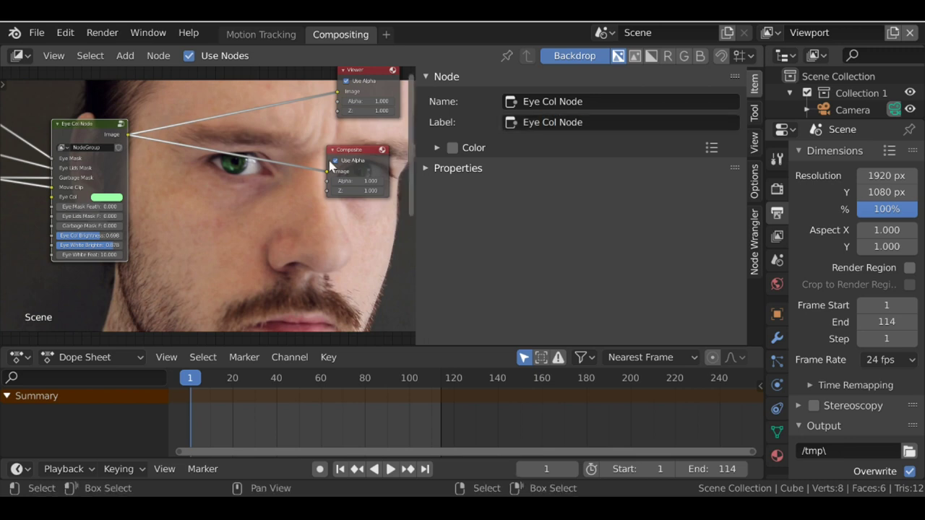
Expand the group node's properties and rename its NodeGroup data-block to Eye Col Node
{"action": "left_click", "coordinate": [434, 168]}
{"action": "left_click", "coordinate": [517, 194]}
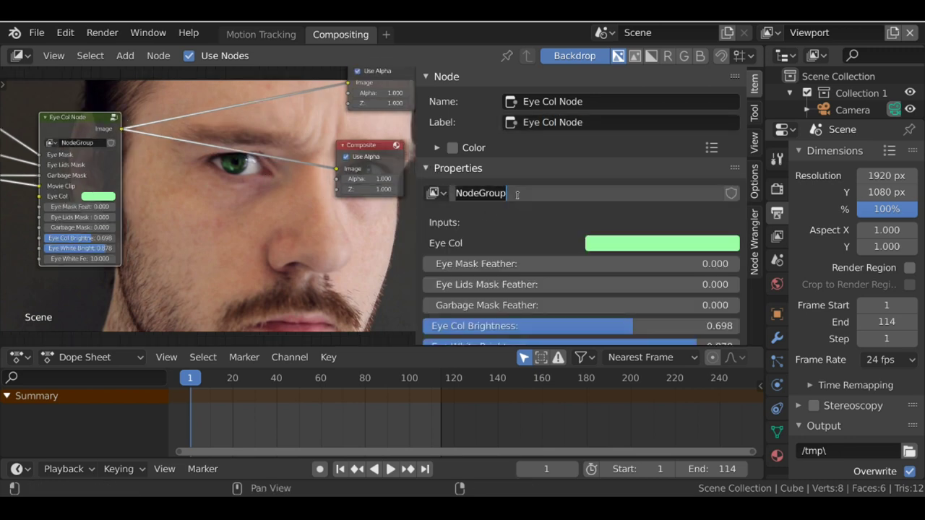
{"action": "type", "text": "Eye Col"}
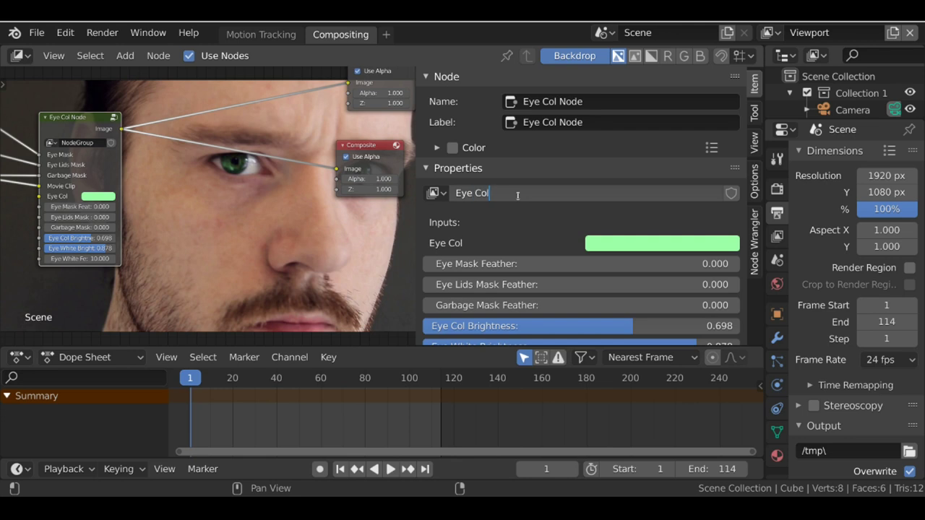
{"action": "type", "text": " Node"}
{"action": "key", "text": "Return"}
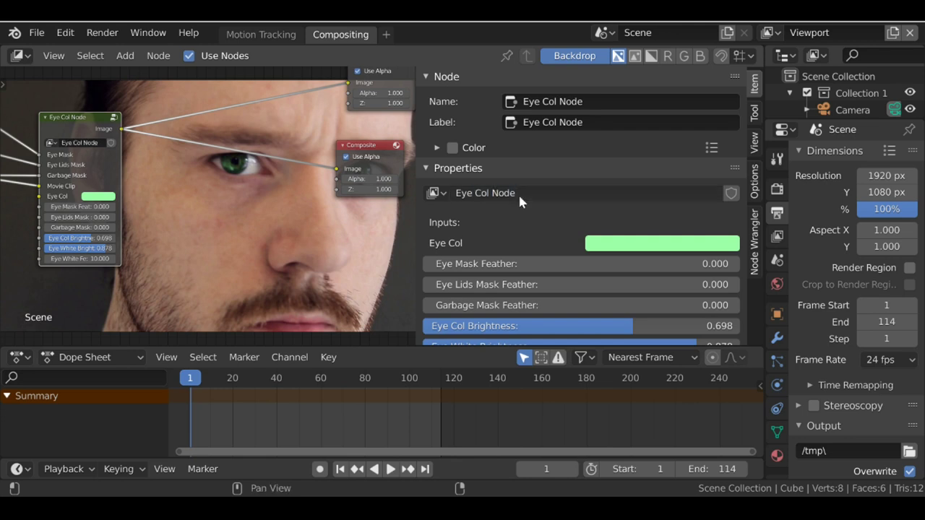
{"action": "scroll", "coordinate": [289, 197], "scroll_direction": "down", "scroll_amount": 1}
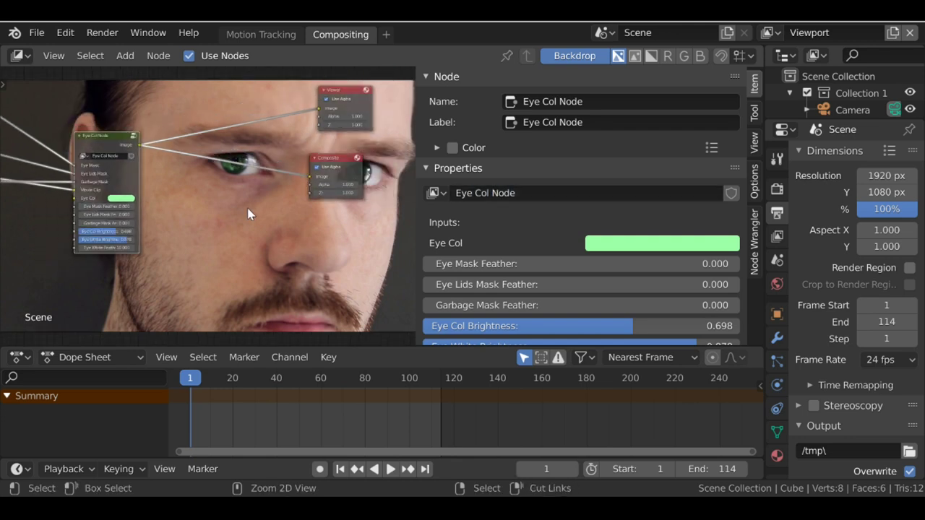